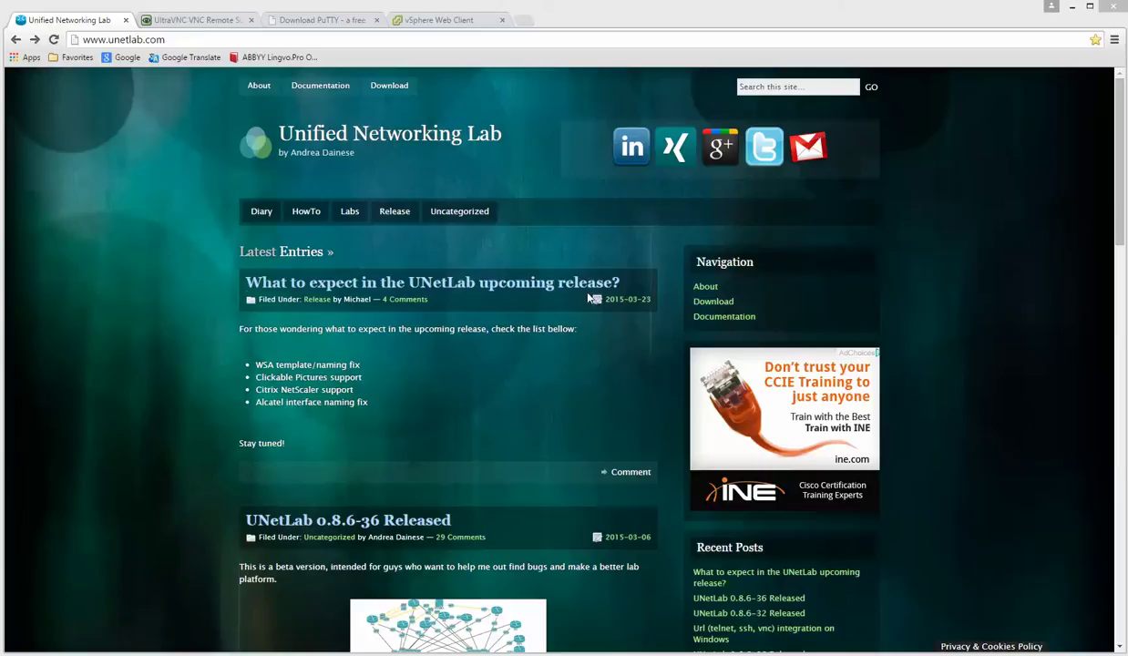
Follow the unetlab.com Download link to the Google Drive page for Unified Networking Lab.ova.
{"action": "left_click", "coordinate": [391, 87]}
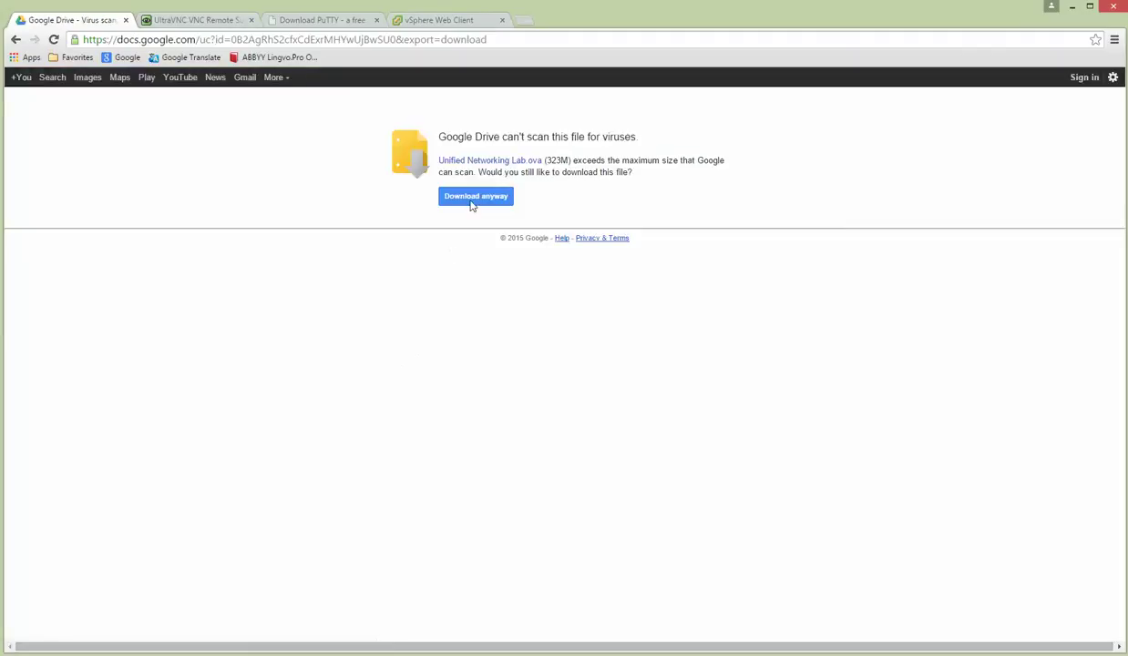
Choose Download anyway, cancel the Save As dialog, and return to the vSphere Client for 172.25.1.77.
{"action": "left_click", "coordinate": [473, 202]}
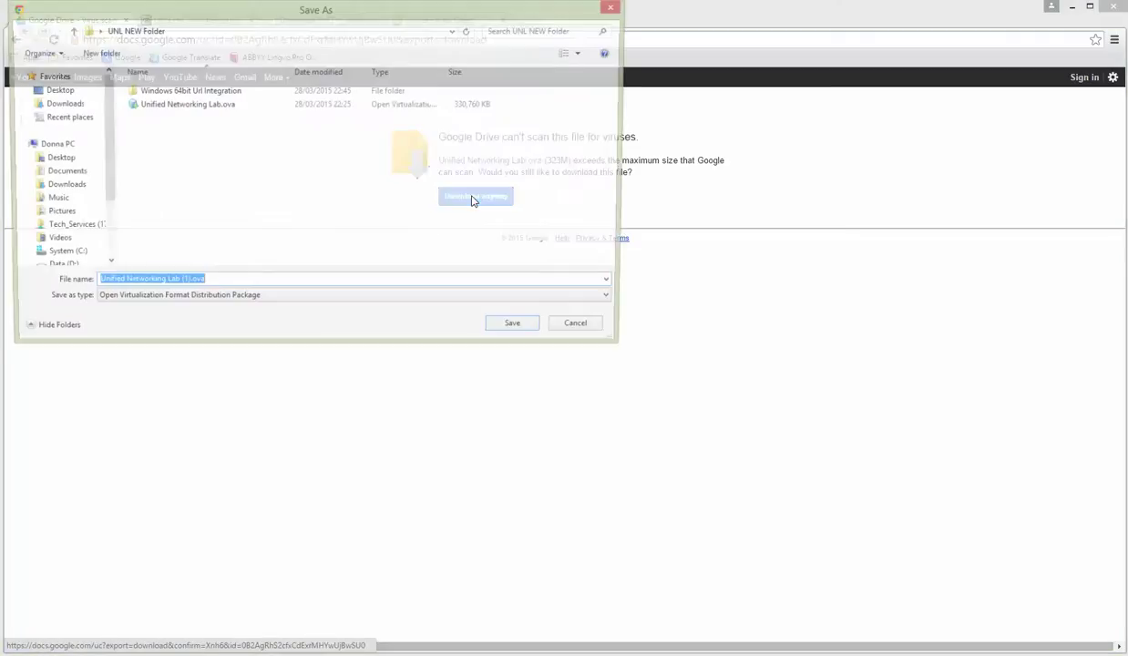
{"action": "left_click", "coordinate": [585, 332]}
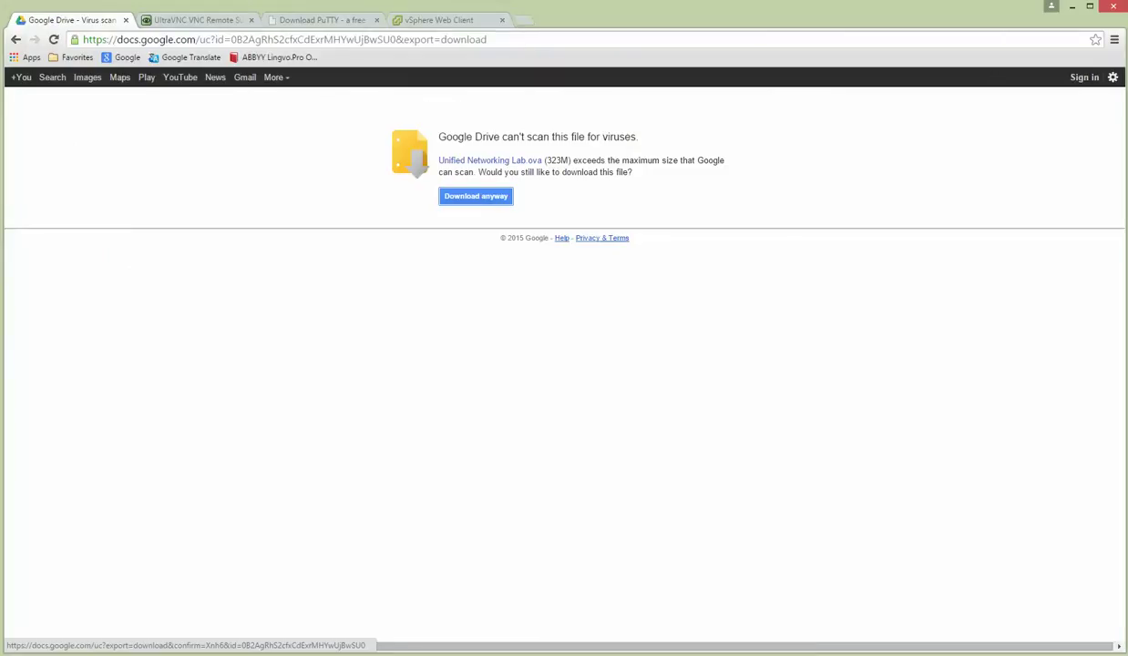
{"action": "key", "text": "alt+Tab"}
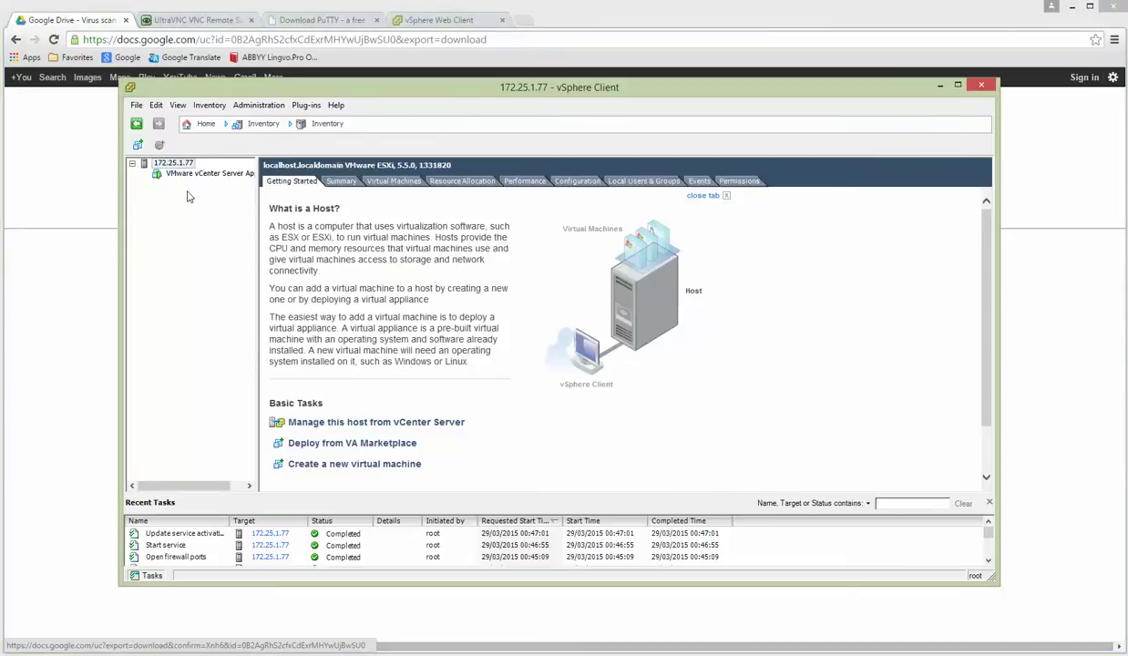
{"action": "left_click", "coordinate": [335, 105]}
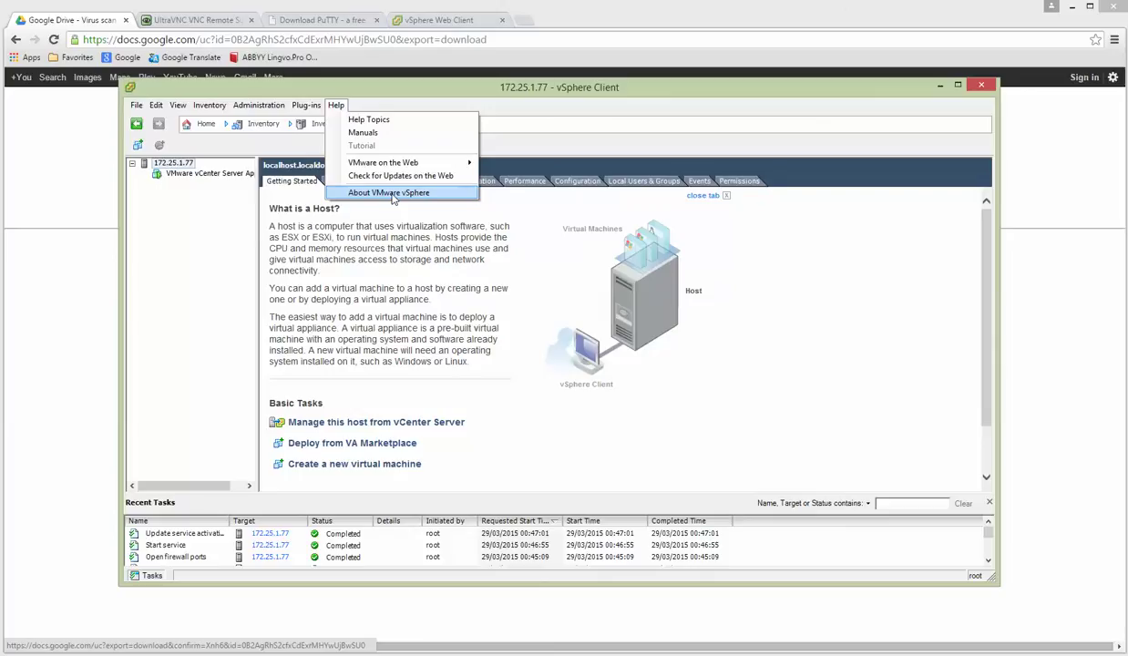
{"action": "left_click", "coordinate": [393, 194]}
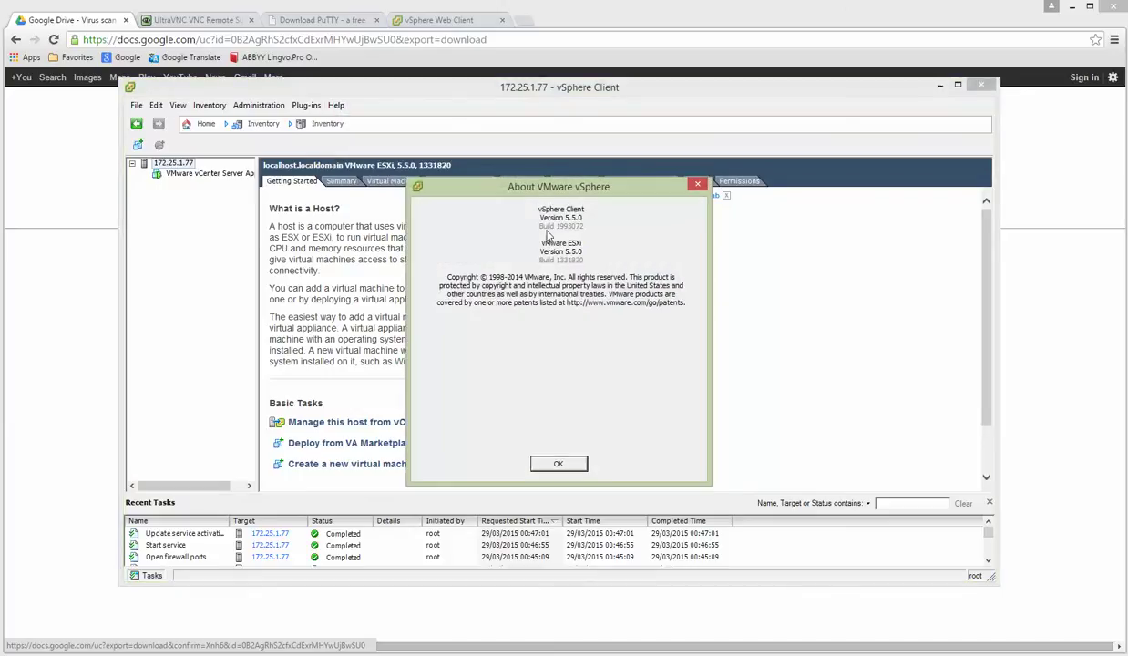
{"action": "left_click", "coordinate": [558, 464]}
{"action": "left_click_drag", "start_coordinate": [253, 216], "coordinate": [352, 219]}
{"action": "left_click", "coordinate": [204, 178]}
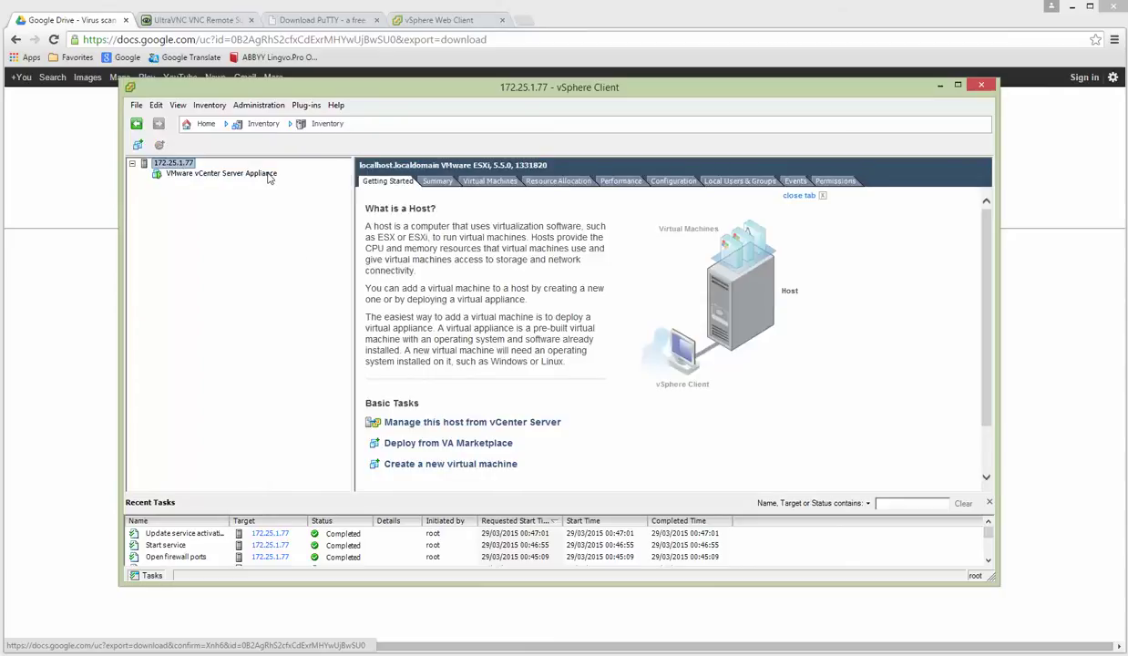
{"action": "left_click_drag", "start_coordinate": [356, 216], "coordinate": [290, 216]}
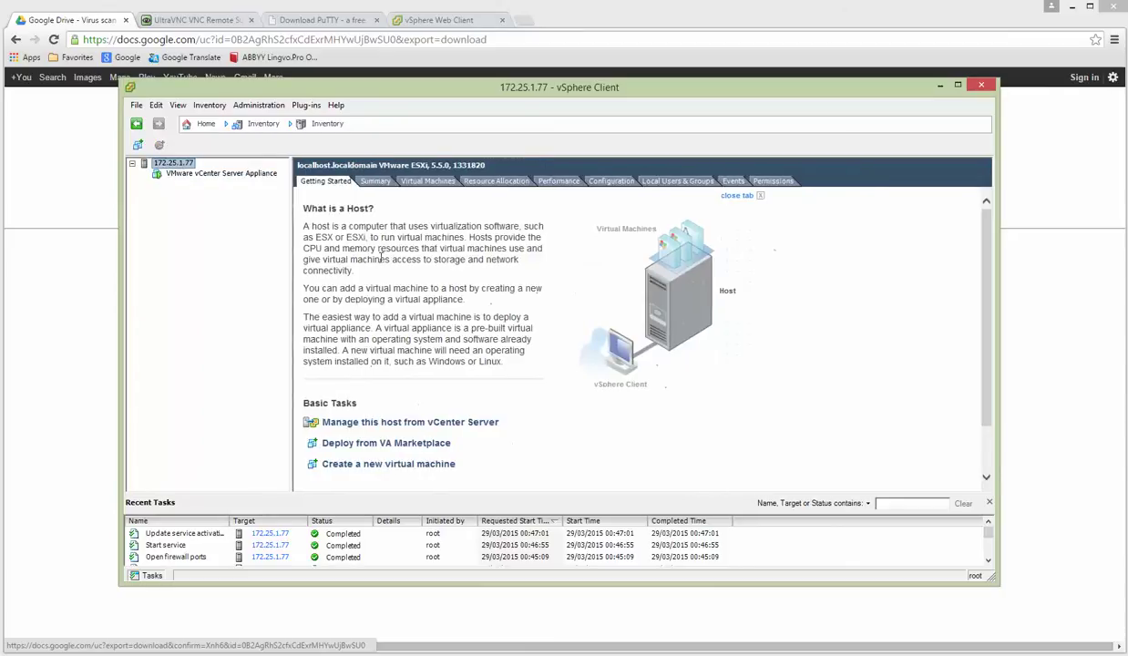
Start Deploy OVF Template with Desktop\UNL NEW Folder\Unified Networking Lab.ova as the source.
{"action": "left_click", "coordinate": [137, 106]}
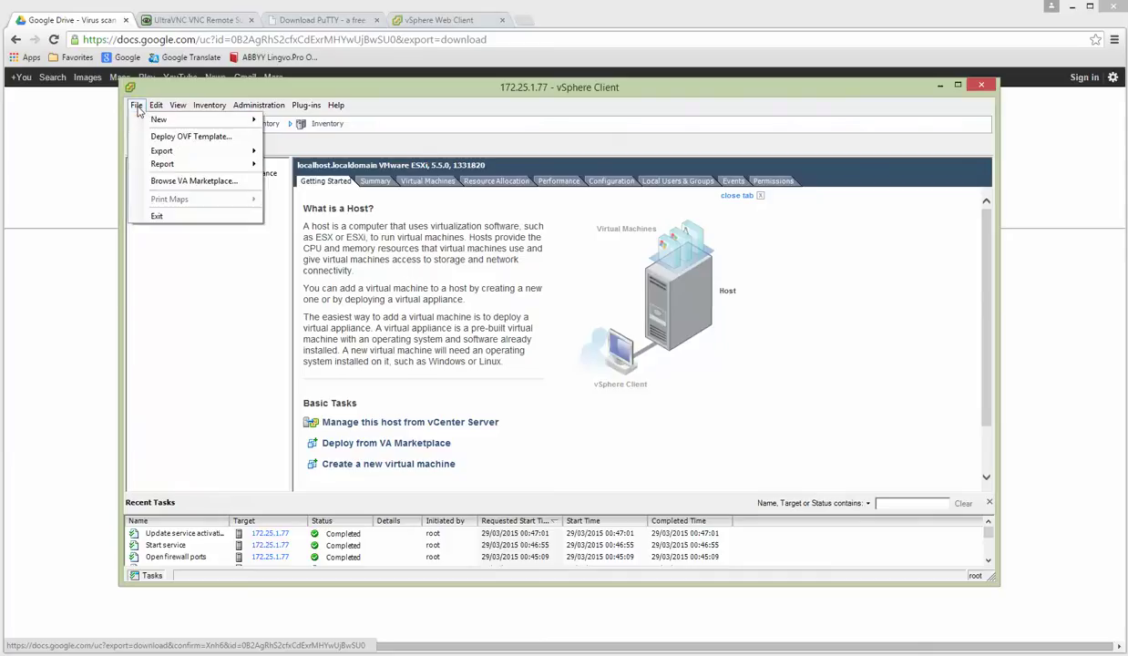
{"action": "left_click", "coordinate": [182, 137]}
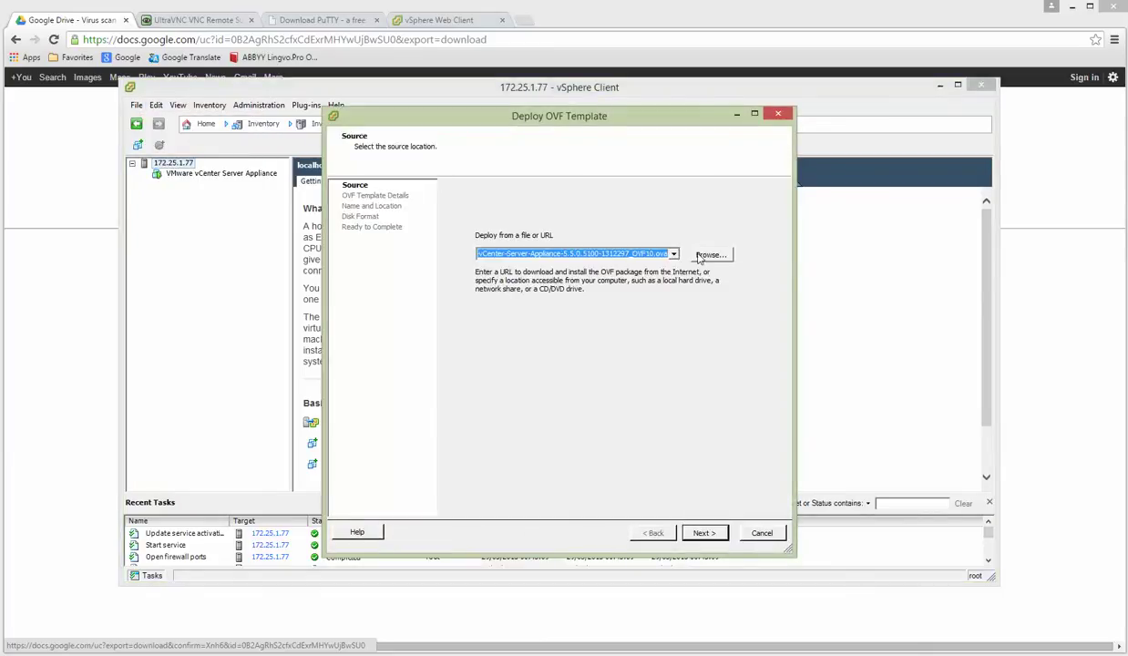
{"action": "left_click", "coordinate": [703, 256]}
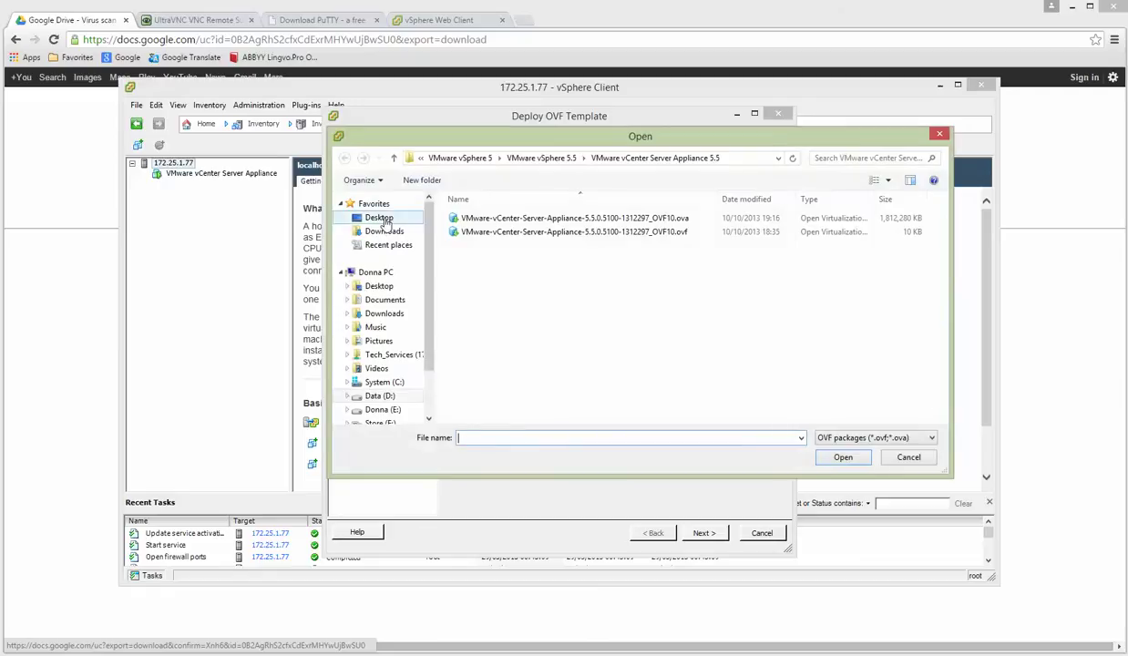
{"action": "left_click", "coordinate": [383, 221]}
{"action": "double_click", "coordinate": [510, 290]}
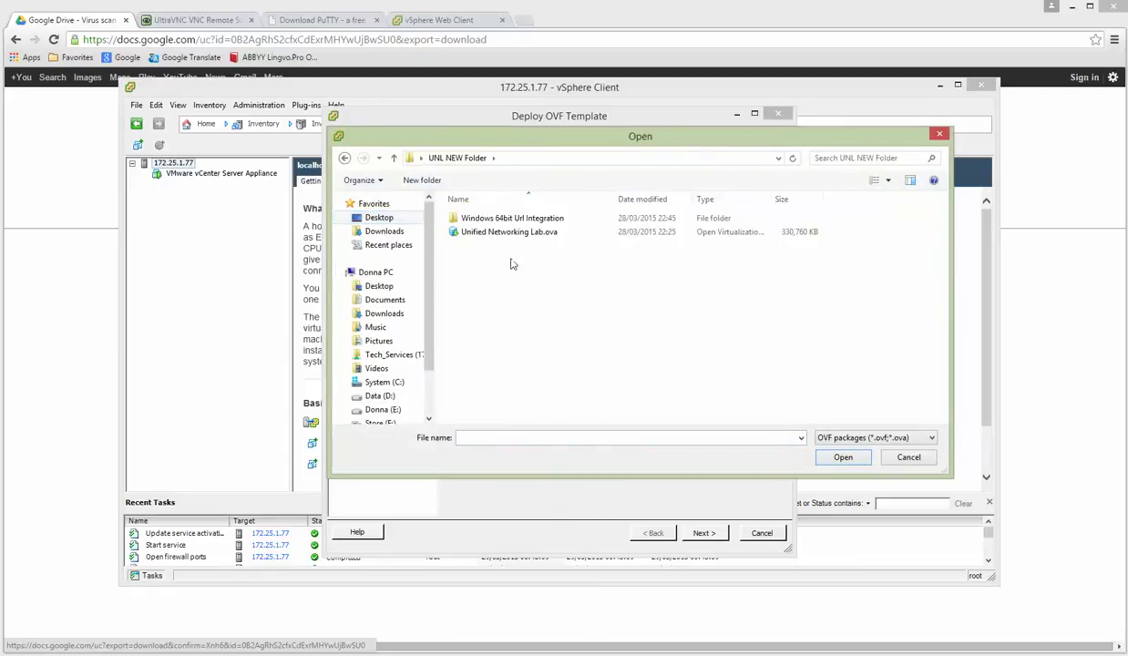
{"action": "left_click", "coordinate": [503, 234]}
{"action": "left_click", "coordinate": [843, 459]}
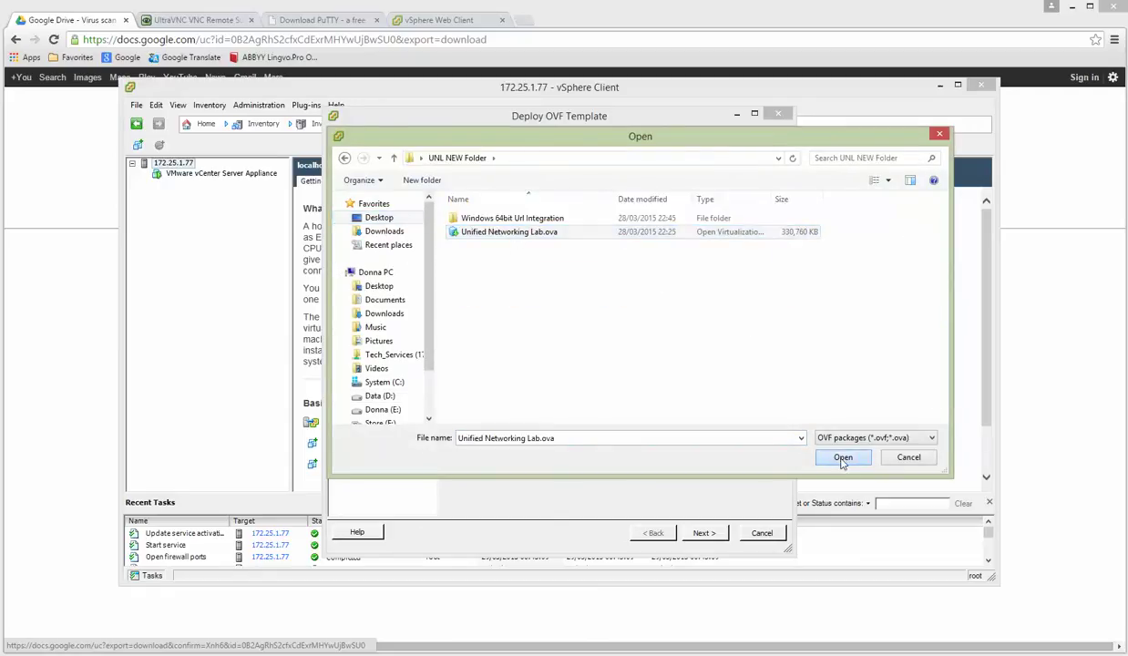
Accept the EULA and finish with the default name, datastore1 and Thick Provision Lazy Zeroed.
{"action": "left_click", "coordinate": [697, 533]}
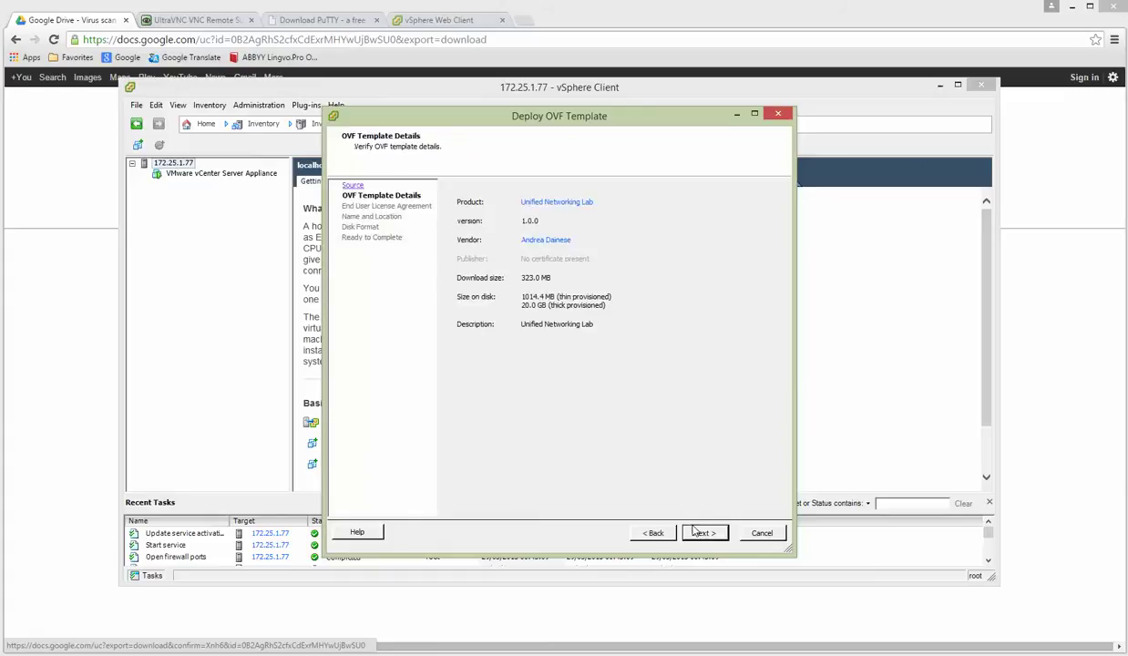
{"action": "left_click", "coordinate": [703, 536]}
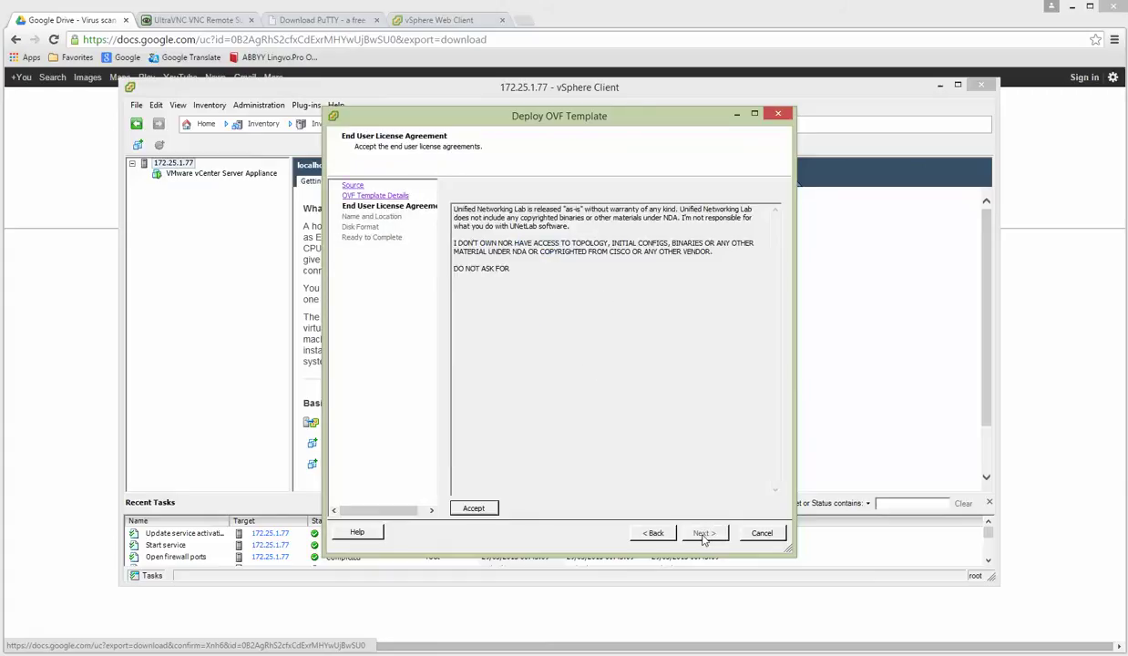
{"action": "left_click", "coordinate": [473, 508]}
{"action": "left_click", "coordinate": [704, 533]}
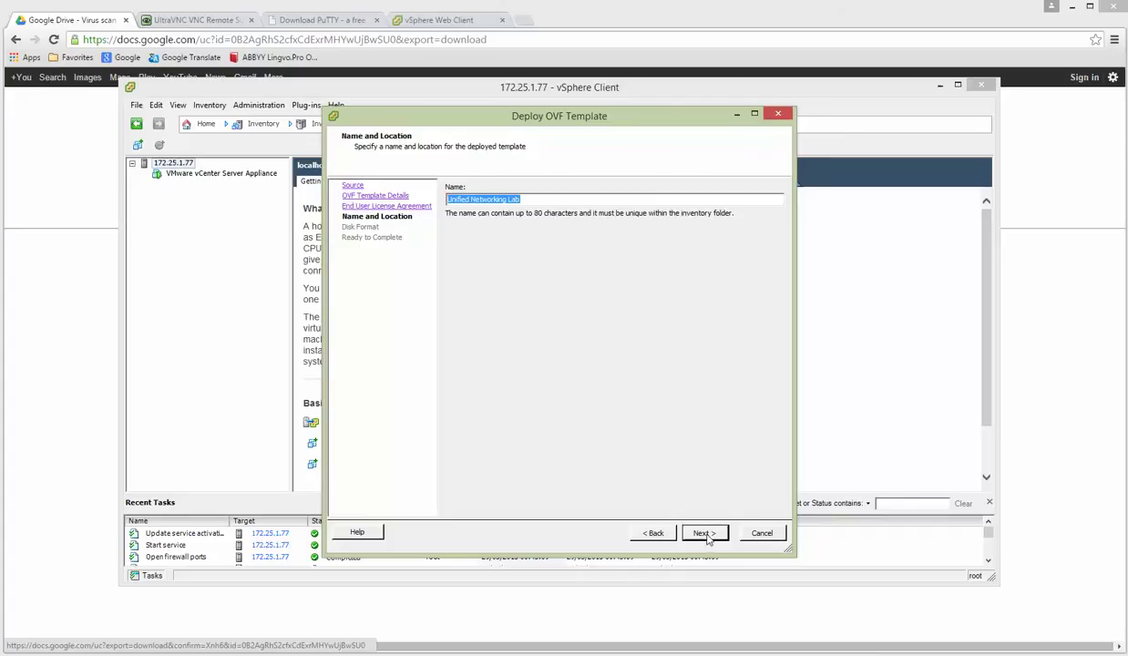
{"action": "left_click", "coordinate": [706, 534]}
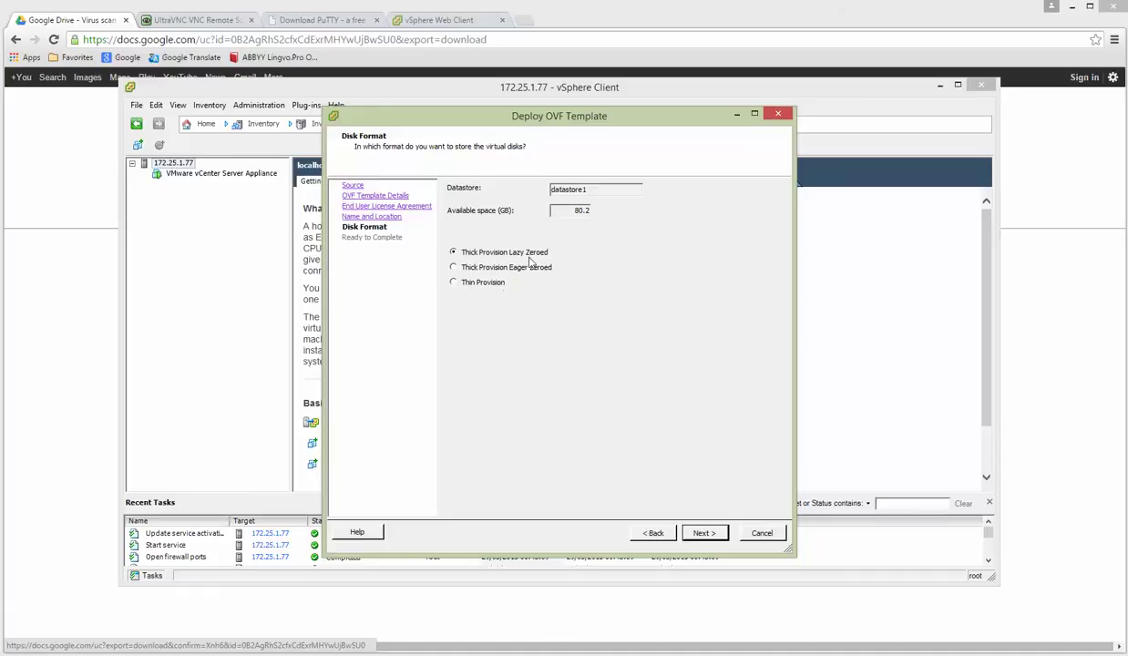
{"action": "left_click", "coordinate": [690, 531]}
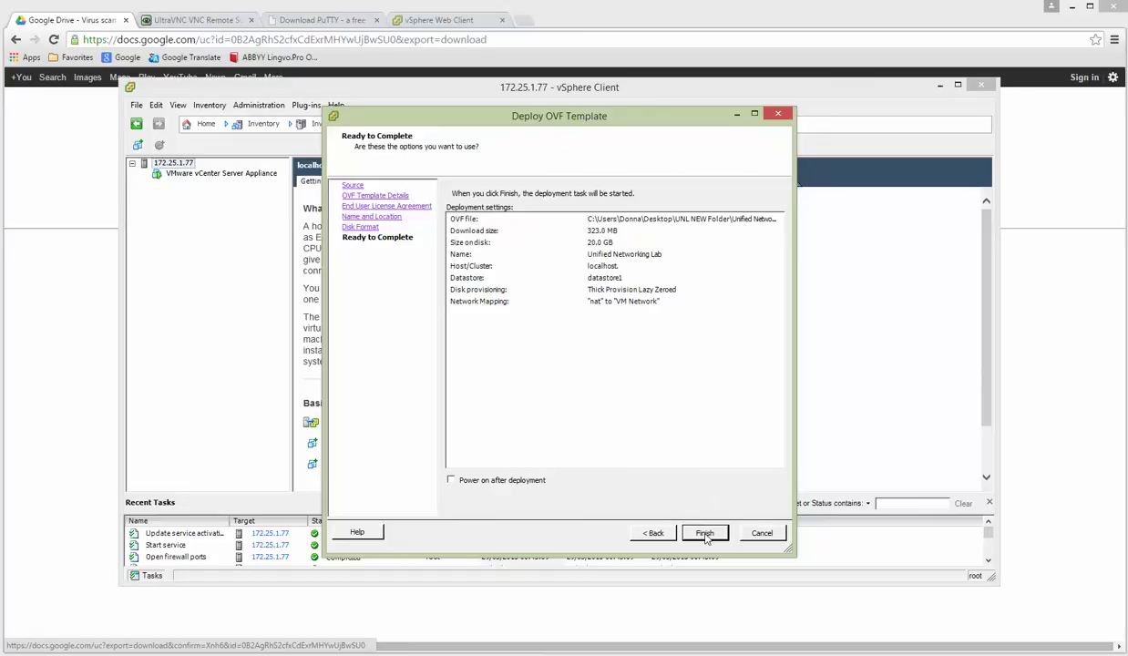
{"action": "left_click", "coordinate": [685, 527]}
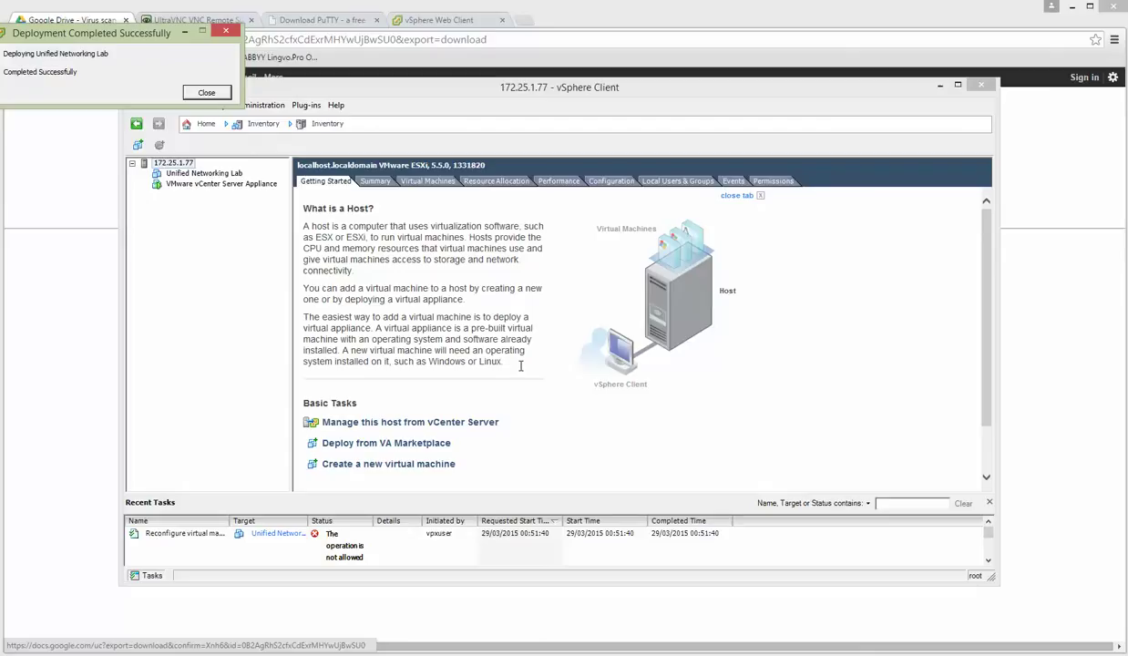
Close the Deployment Completed notice and check the new Unified Networking Lab VM in the inventory.
{"action": "left_click", "coordinate": [204, 93]}
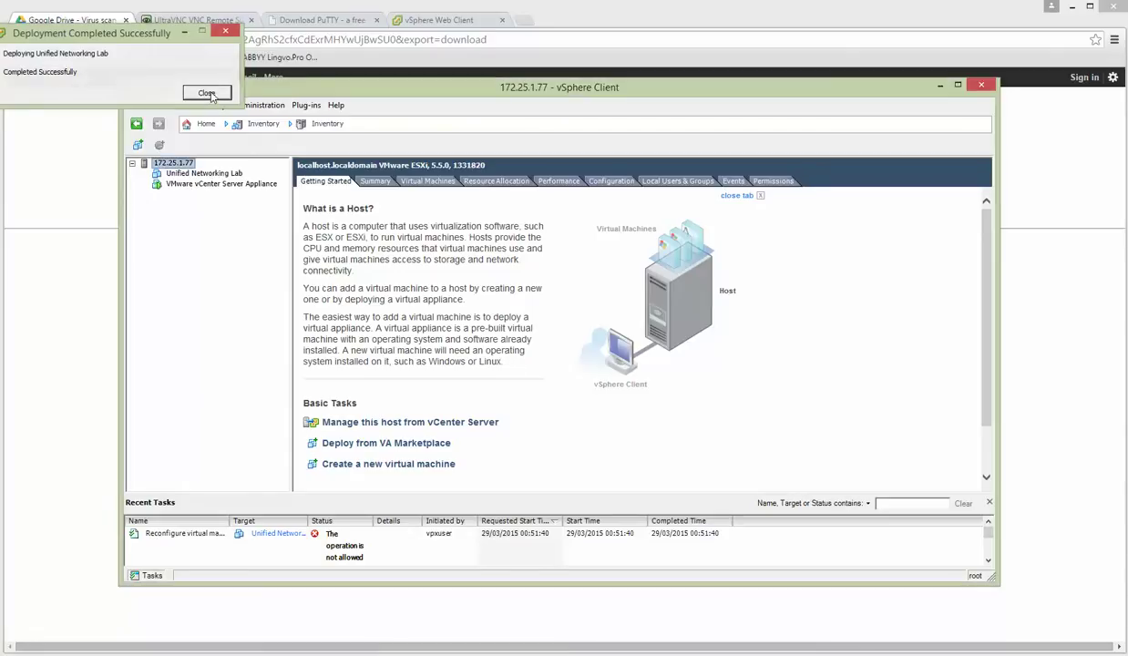
{"action": "left_click", "coordinate": [218, 174]}
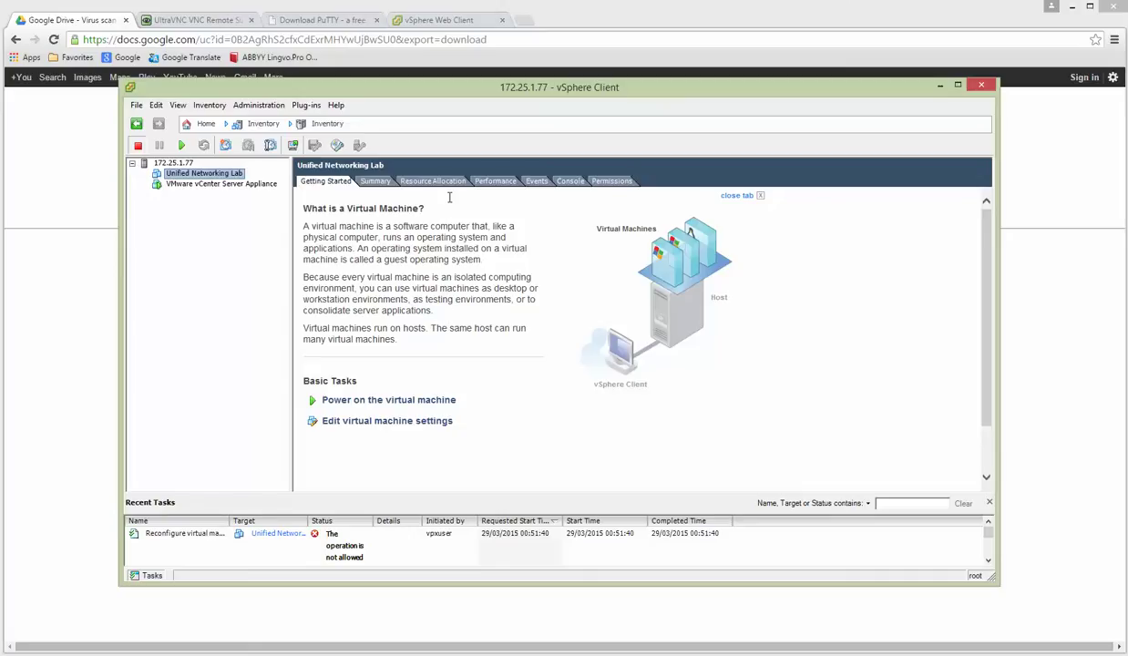
{"action": "left_click", "coordinate": [235, 185]}
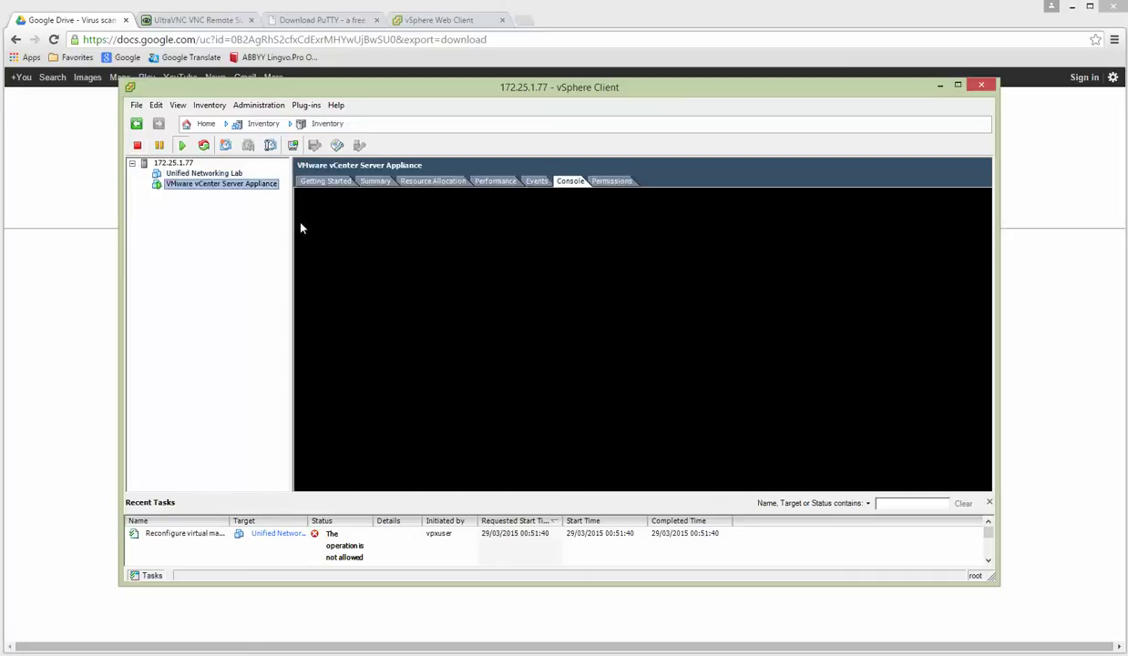
{"action": "left_click", "coordinate": [459, 22]}
Log in to the vSphere Web Client as root with the account password.
{"action": "left_click", "coordinate": [153, 418]}
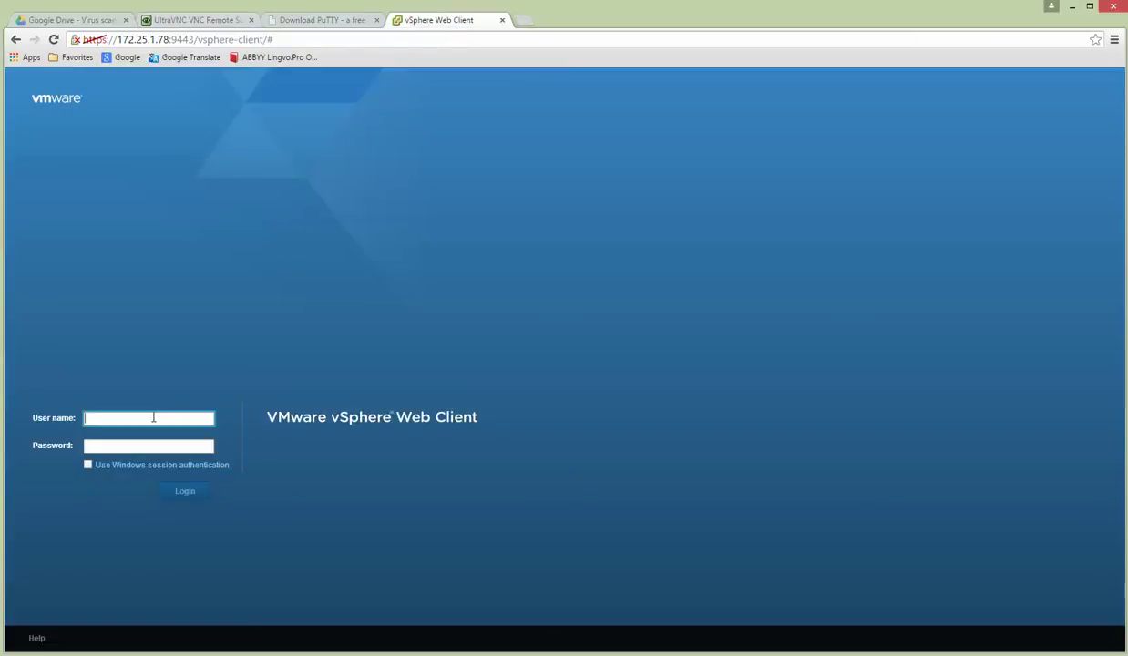
{"action": "type", "text": "root"}
{"action": "key", "text": "Tab"}
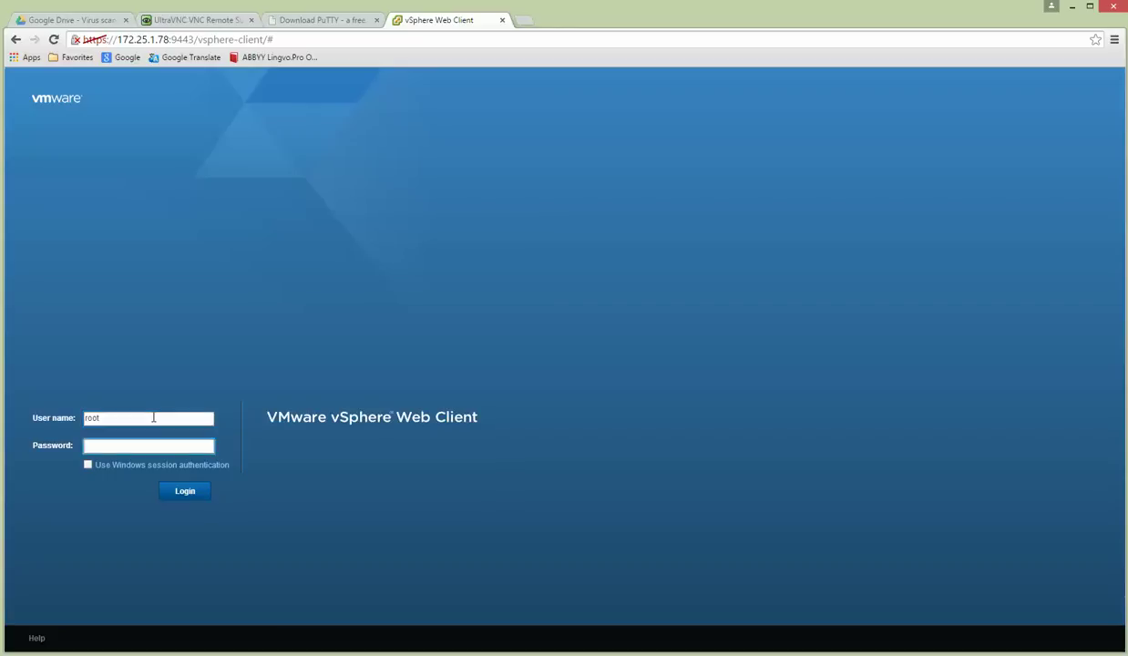
{"action": "type", "text": "***"}
{"action": "key", "text": "Return"}
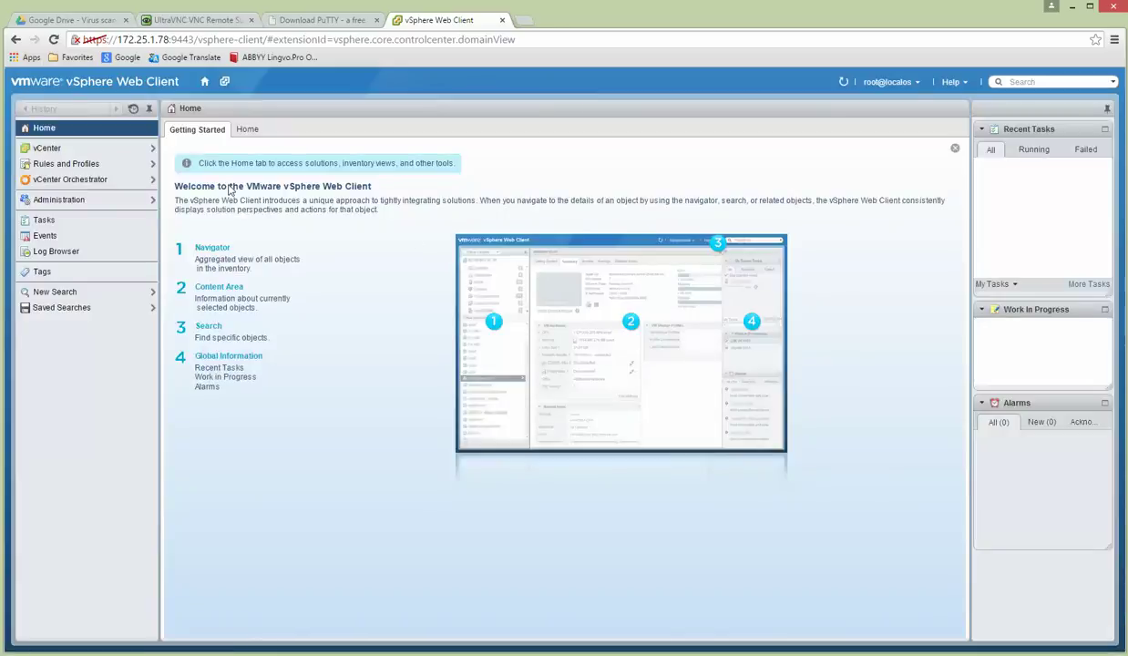
Find the Unified Networking Lab VM under My DC and open its Edit Settings dialog.
{"action": "left_click", "coordinate": [48, 148]}
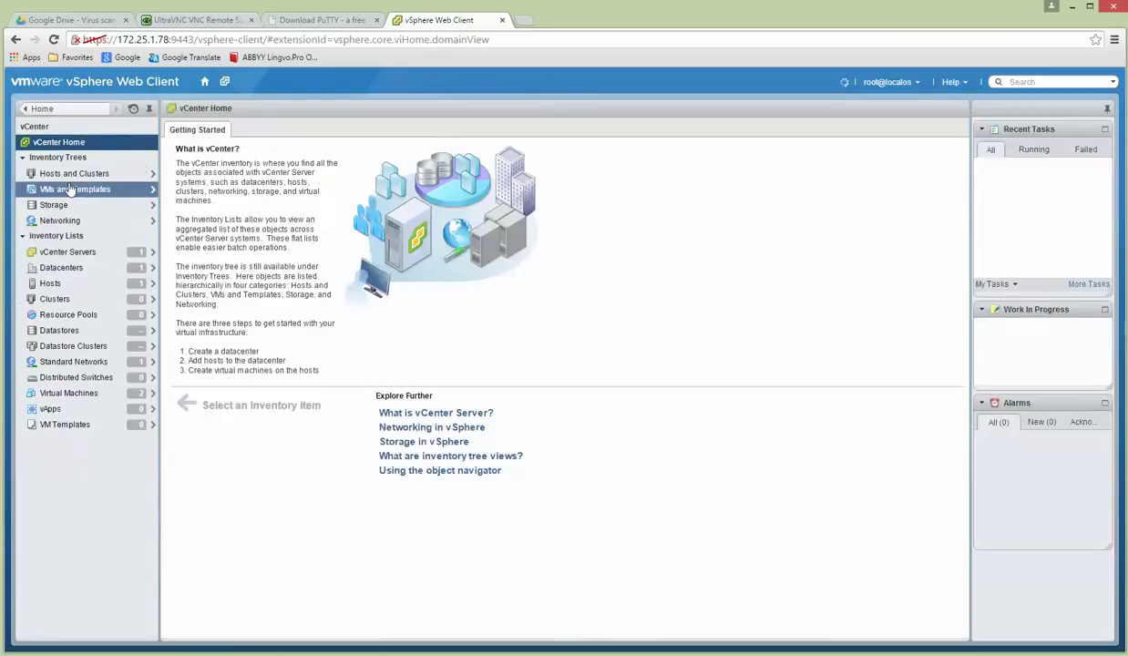
{"action": "left_click", "coordinate": [78, 173]}
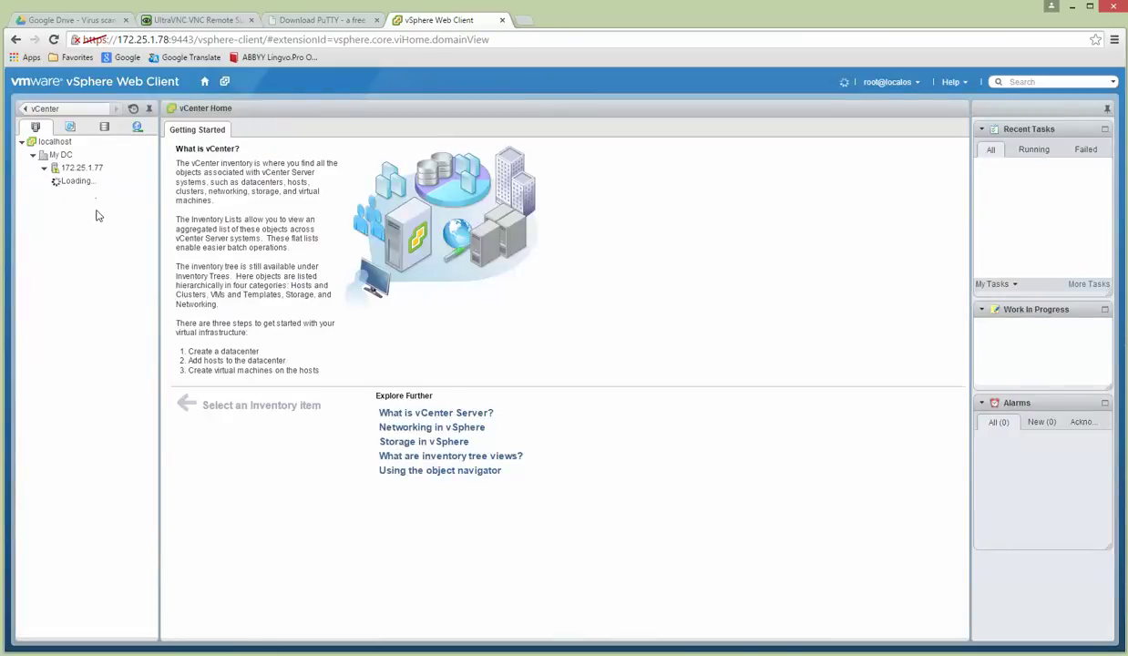
{"action": "left_click", "coordinate": [62, 156]}
{"action": "left_click", "coordinate": [91, 180]}
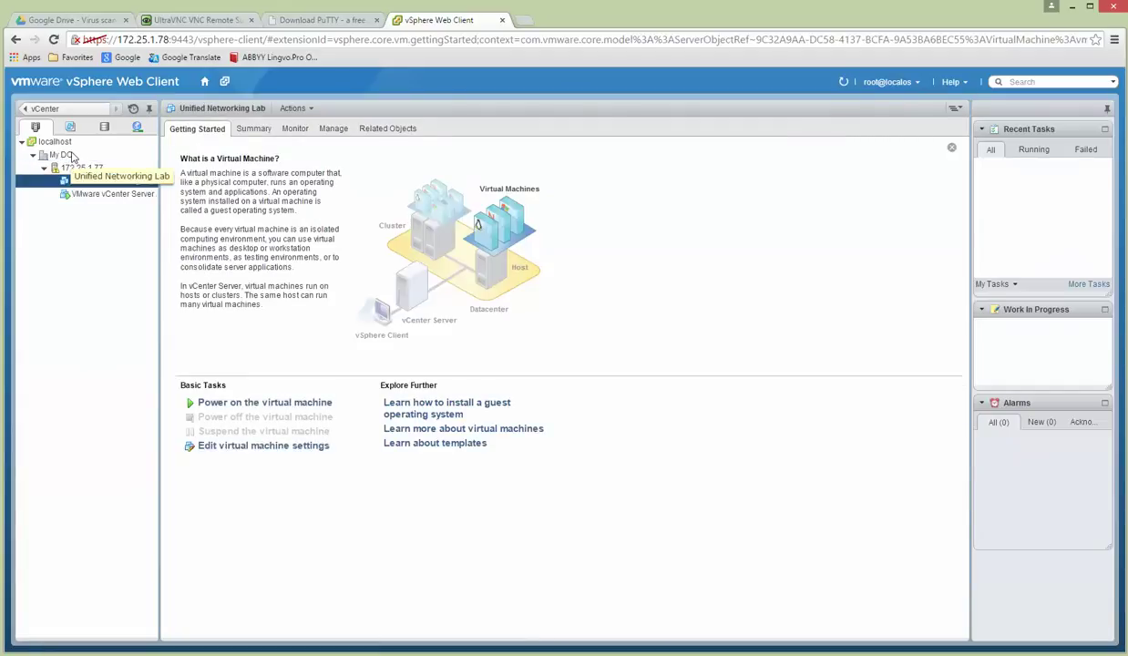
{"action": "key", "text": "alt+Tab"}
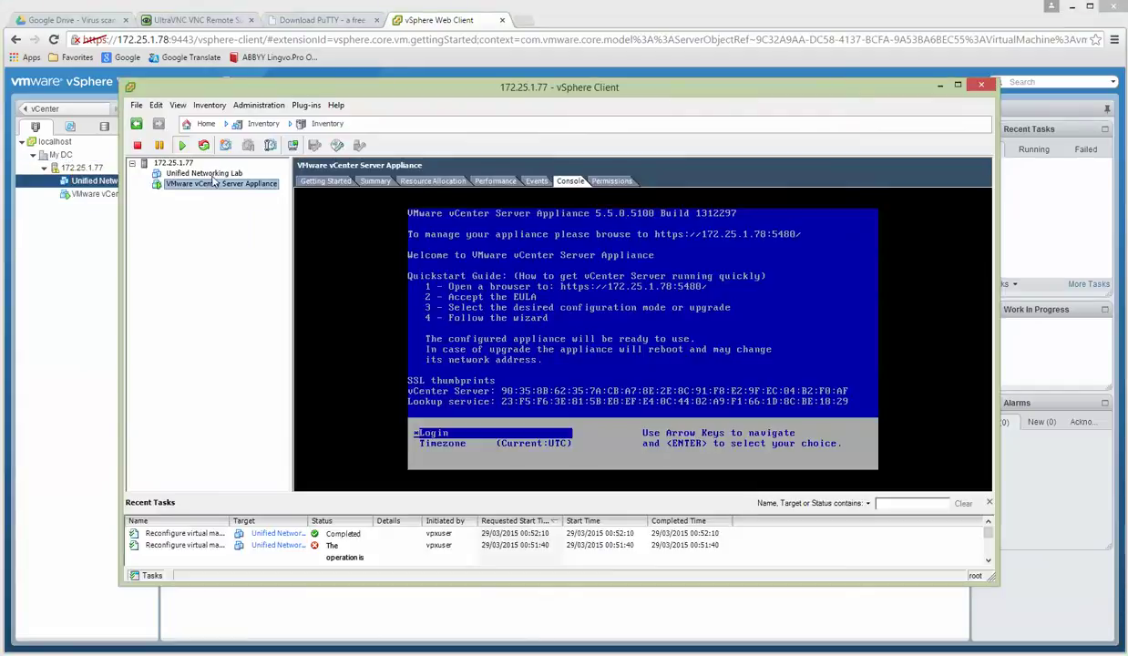
{"action": "left_click", "coordinate": [177, 162]}
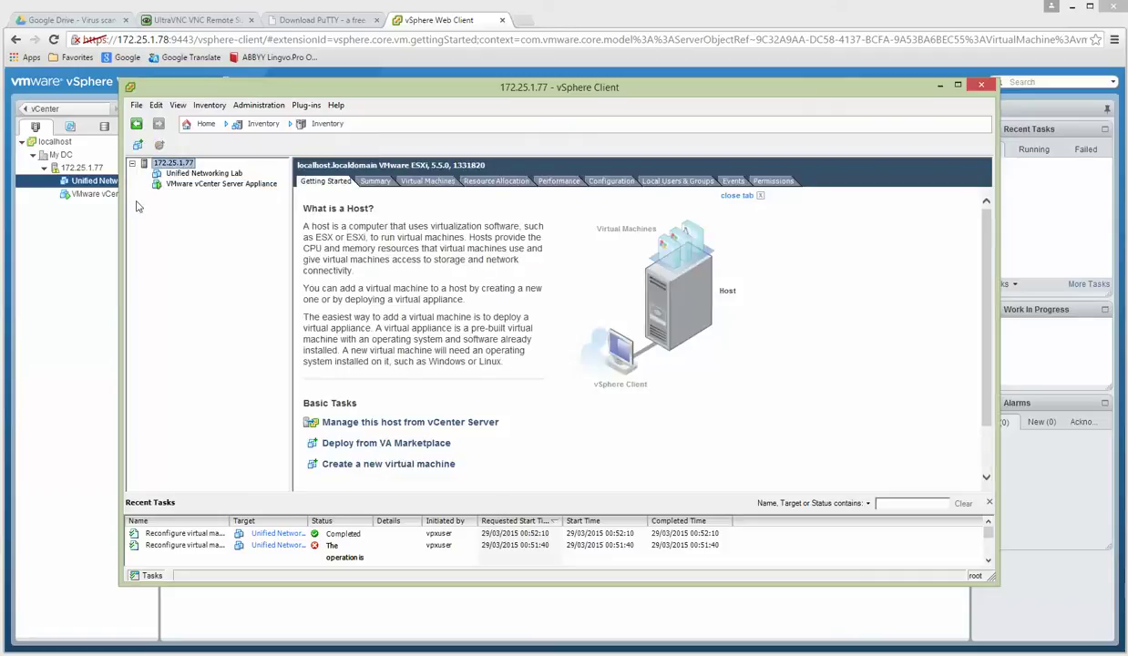
{"action": "left_click", "coordinate": [66, 251]}
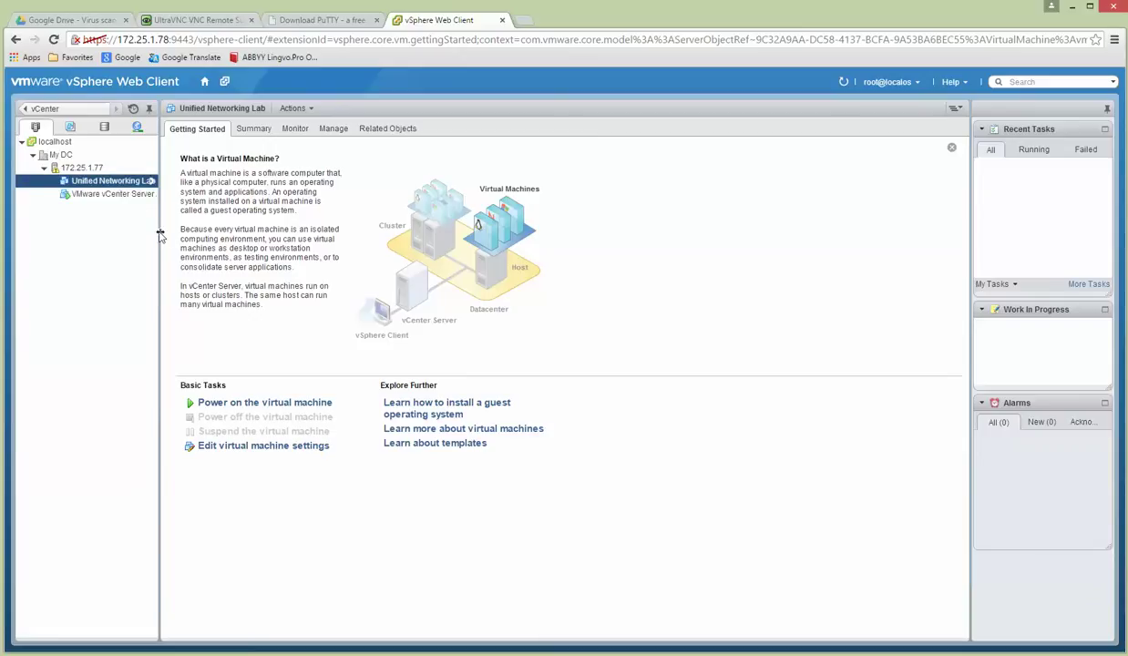
{"action": "left_click_drag", "start_coordinate": [159, 232], "coordinate": [208, 231]}
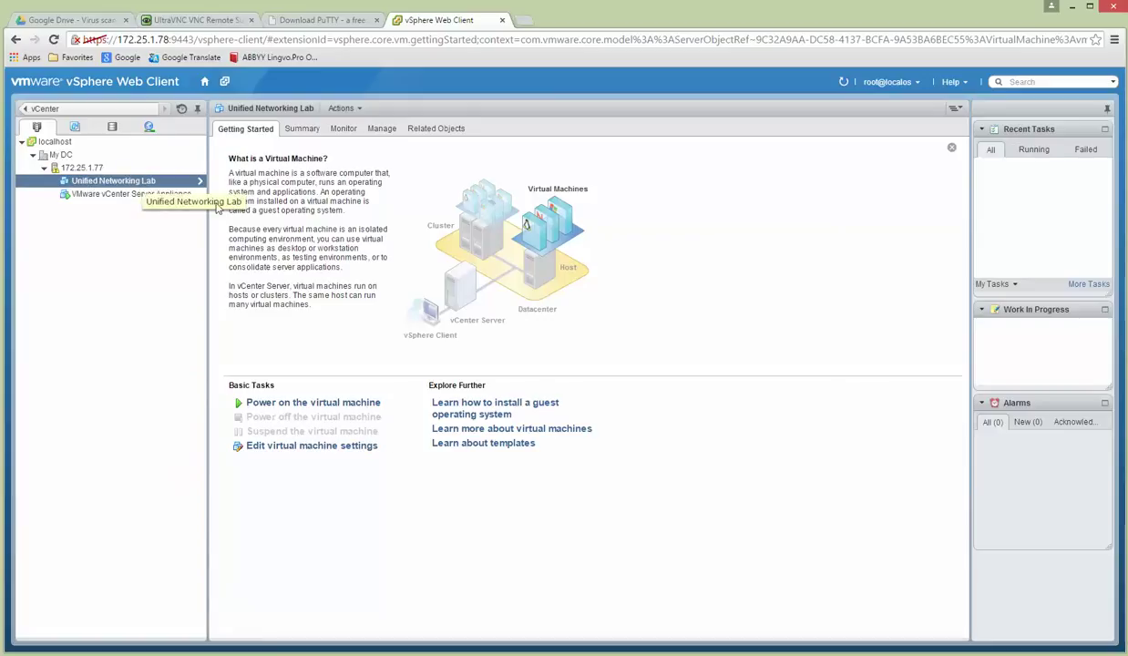
{"action": "left_click", "coordinate": [310, 447]}
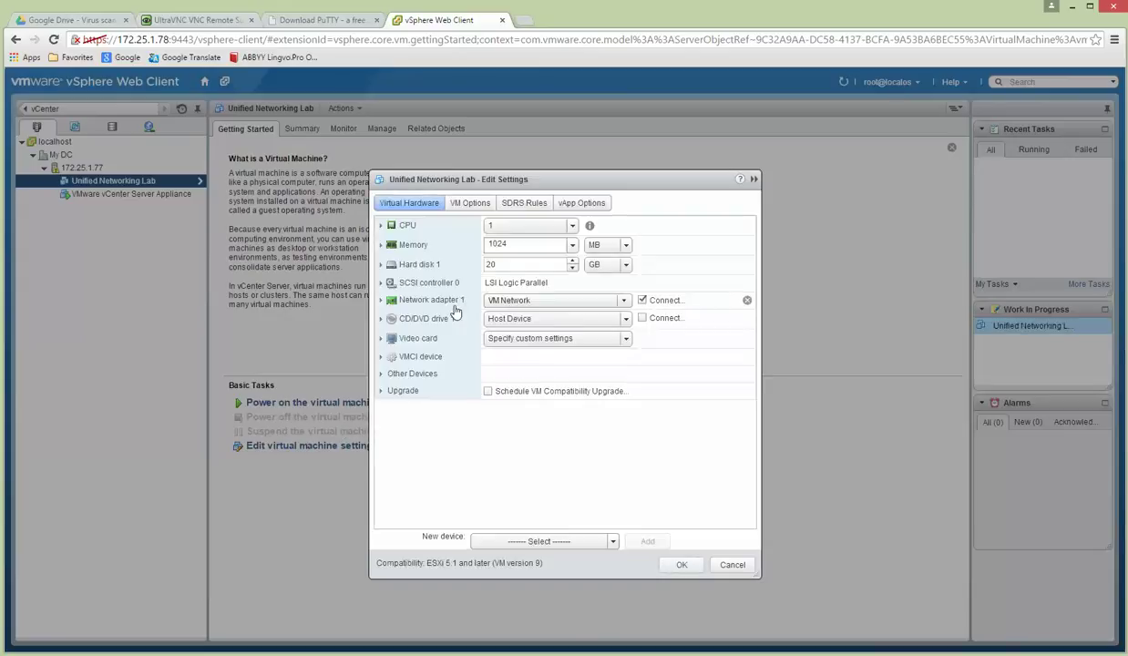
Give the VM 4 CPUs, 8 GB memory and hardware-assisted virtualization, and apply the changes.
{"action": "left_click", "coordinate": [573, 226]}
{"action": "left_click", "coordinate": [514, 289]}
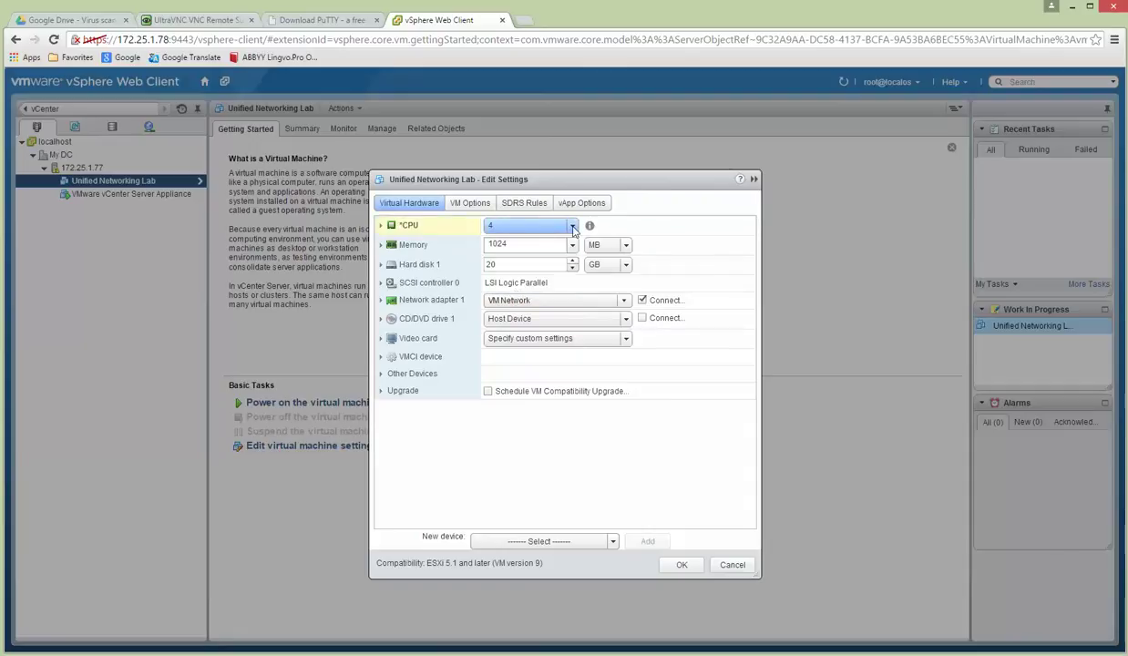
{"action": "left_click", "coordinate": [627, 245]}
{"action": "left_click", "coordinate": [593, 270]}
{"action": "double_click", "coordinate": [497, 245]}
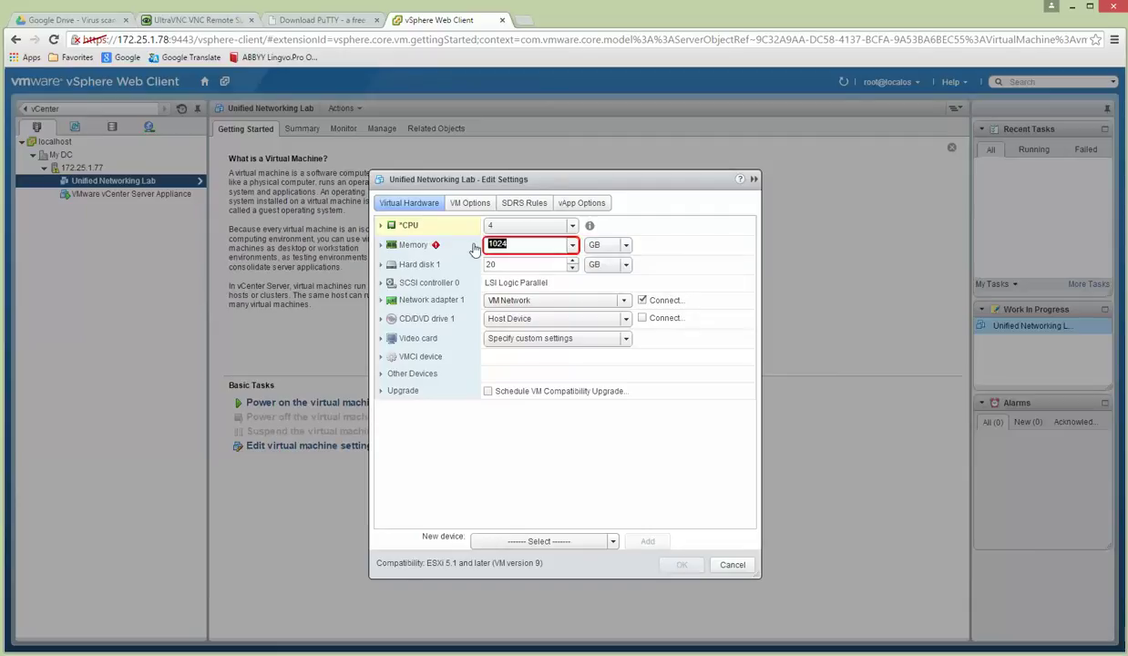
{"action": "type", "text": "8"}
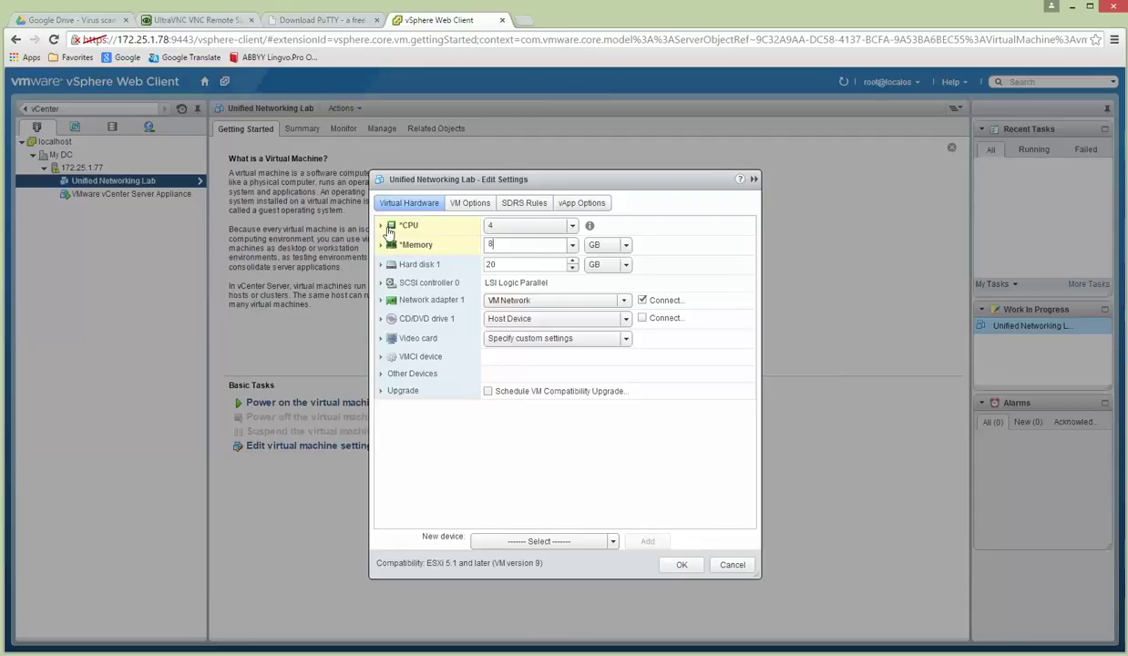
{"action": "left_click", "coordinate": [382, 227]}
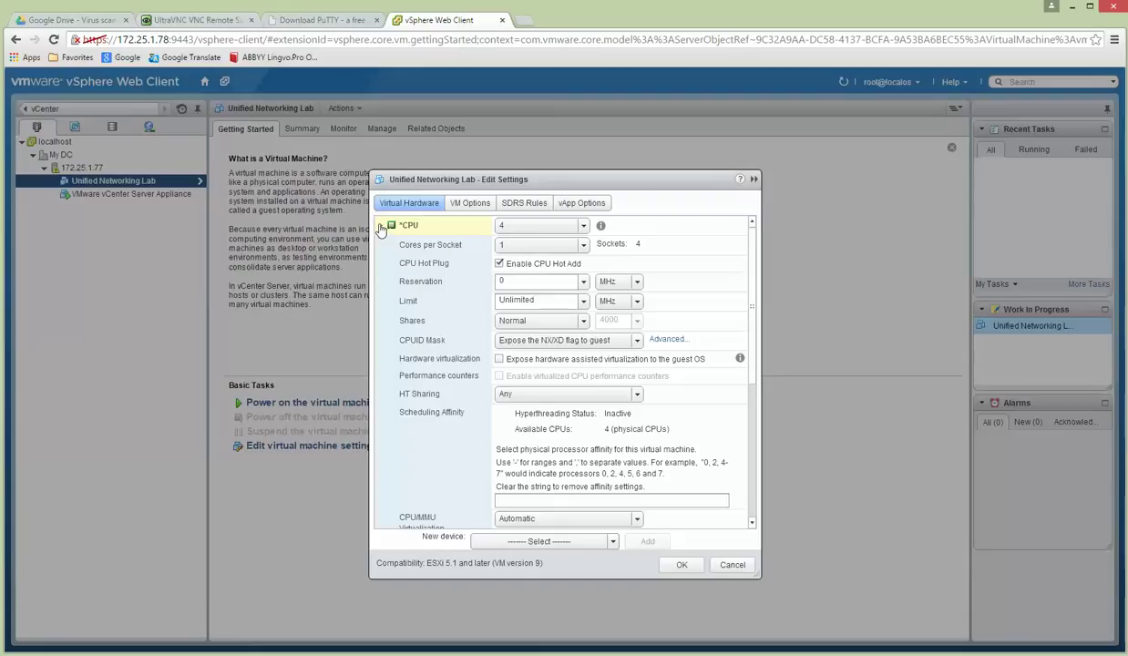
{"action": "left_click", "coordinate": [499, 361]}
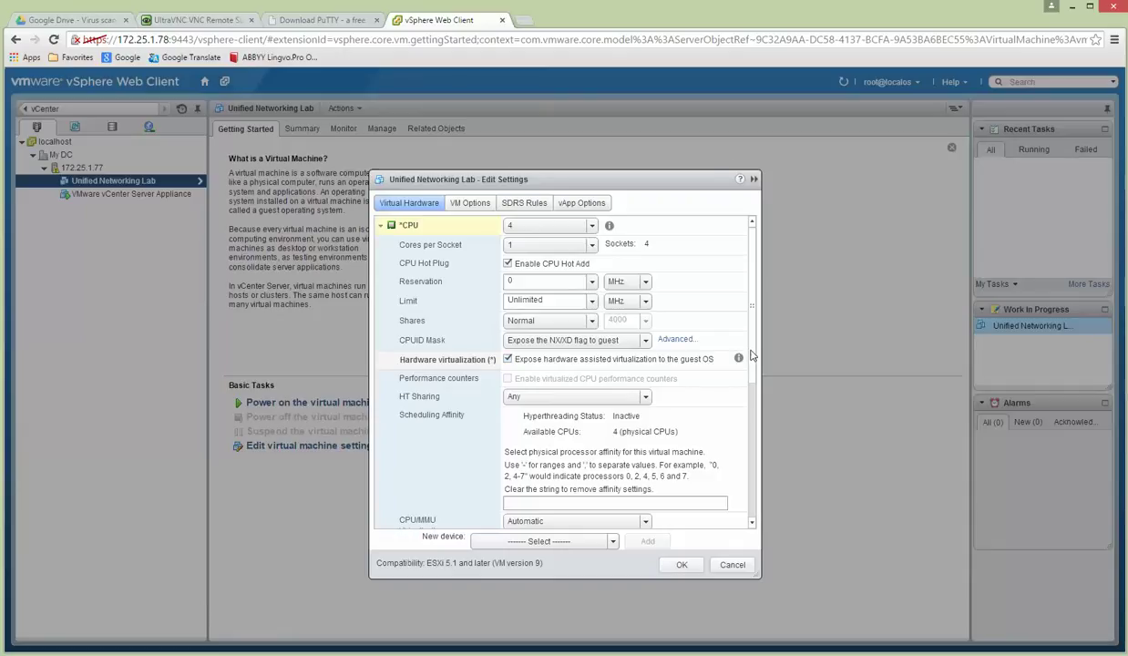
{"action": "scroll", "coordinate": [749, 359], "scroll_direction": "down", "scroll_amount": 1}
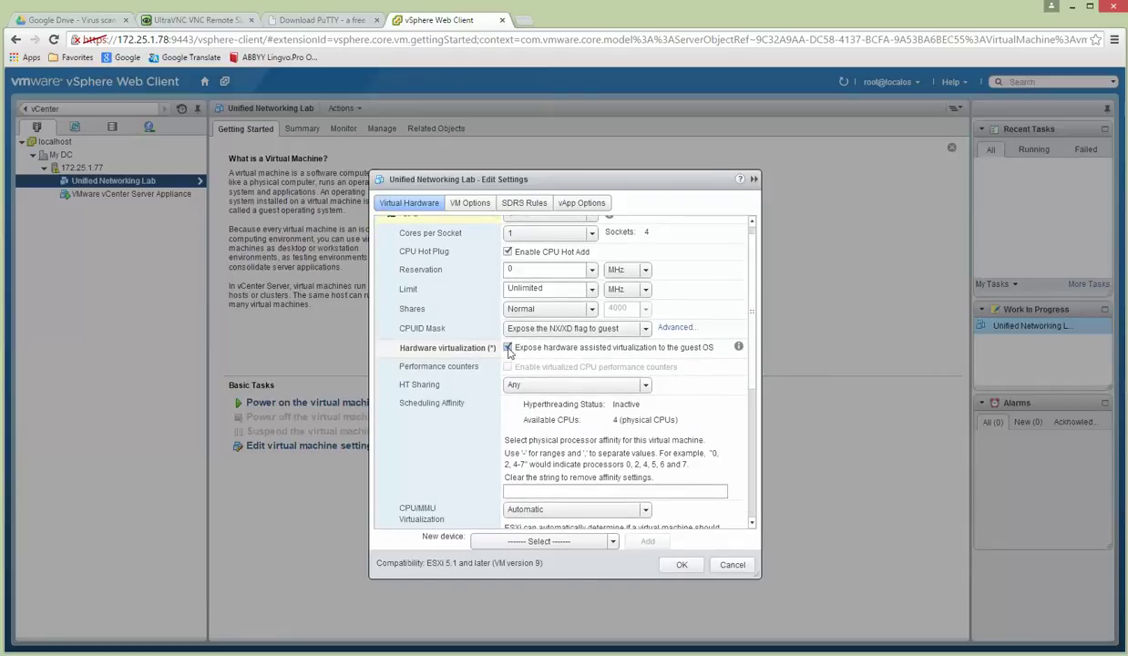
{"action": "scroll", "coordinate": [754, 355], "scroll_direction": "up", "scroll_amount": 1}
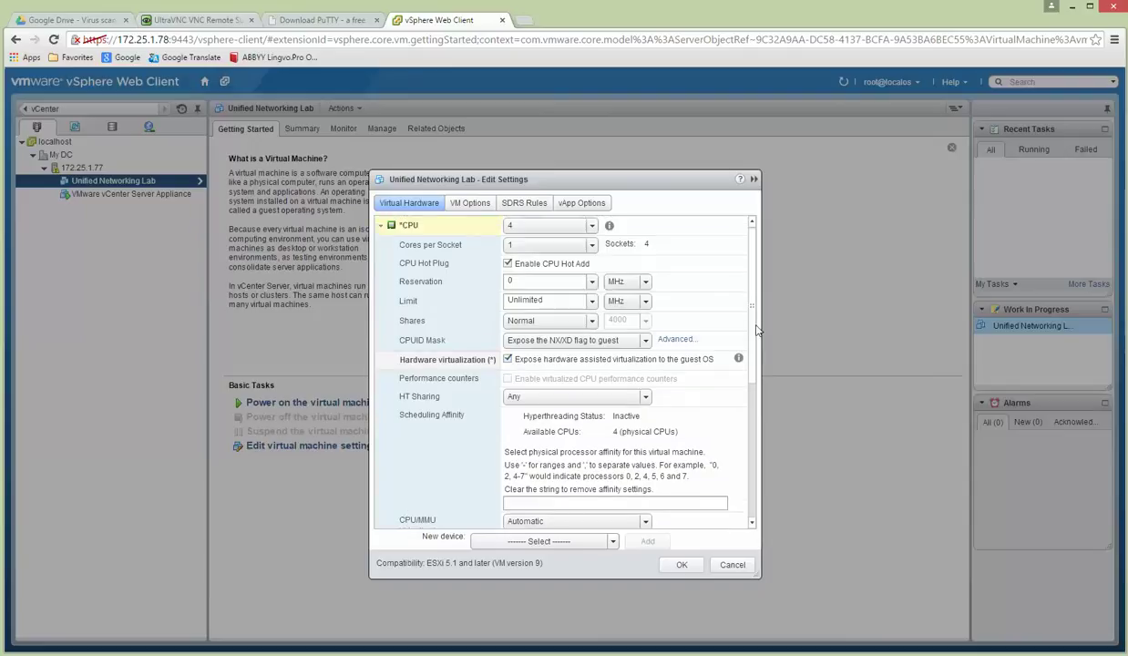
{"action": "scroll", "coordinate": [751, 326], "scroll_direction": "down", "scroll_amount": 5}
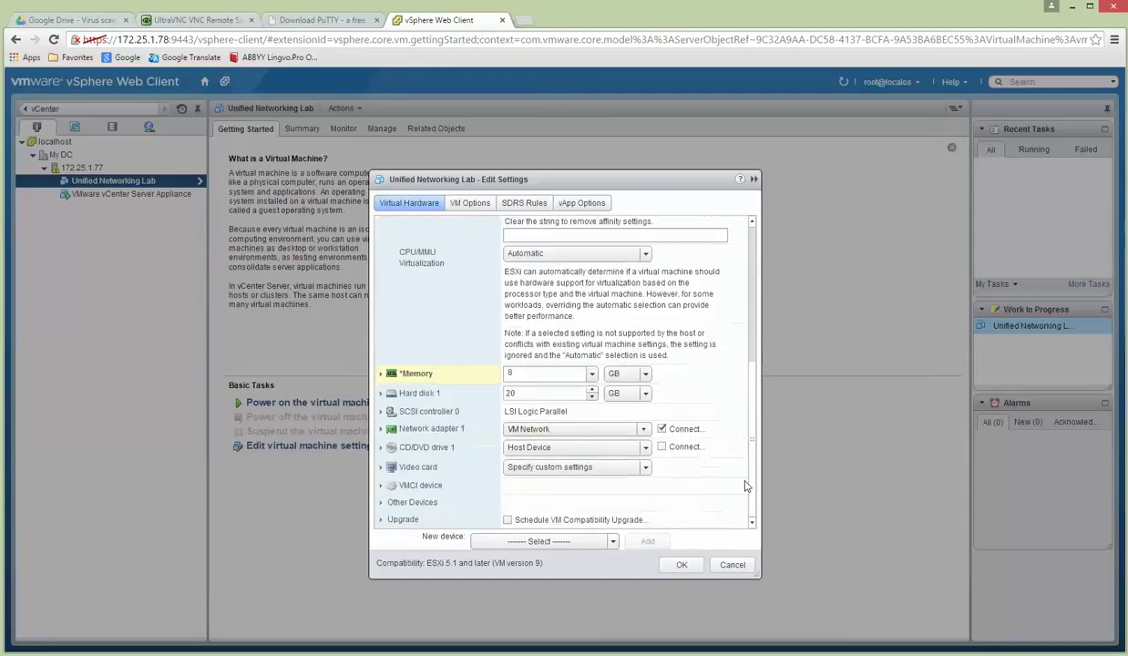
{"action": "left_click", "coordinate": [686, 567]}
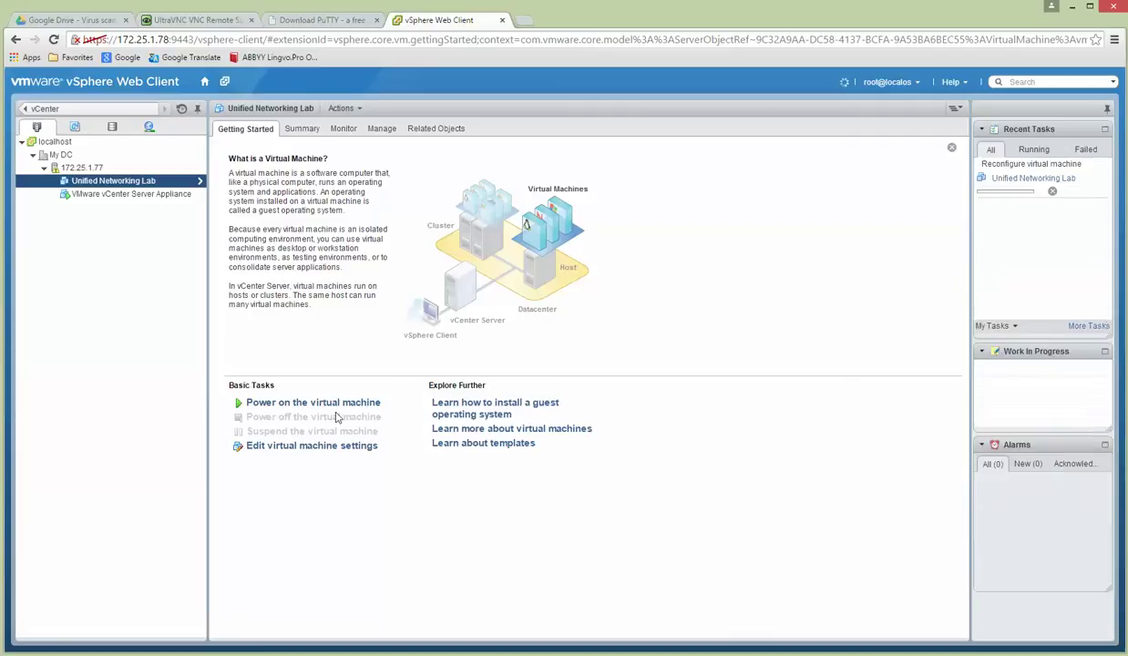
Reopen Edit Settings to confirm the new configuration, then view host 172.25.1.77's overview.
{"action": "left_click", "coordinate": [312, 446]}
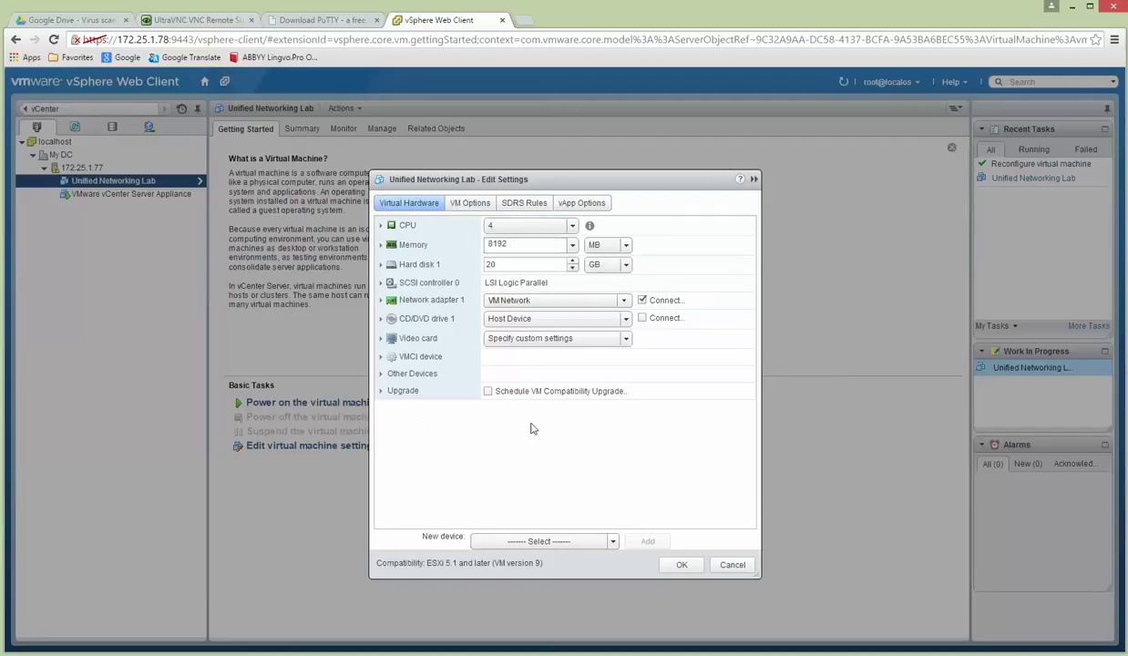
{"action": "left_click", "coordinate": [679, 566]}
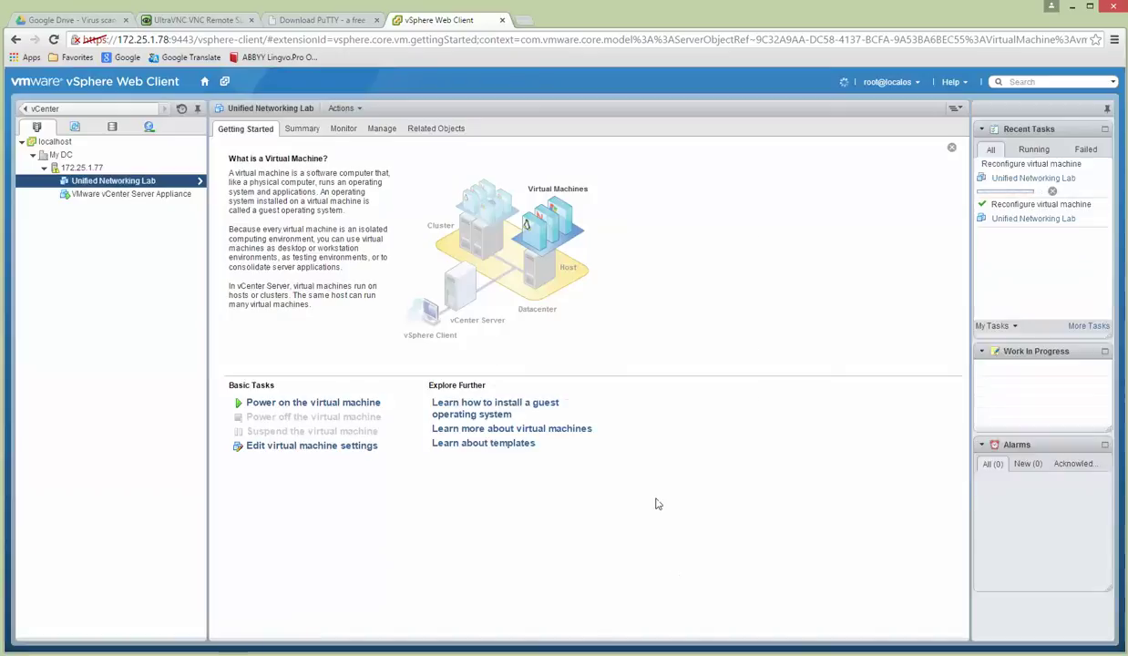
{"action": "left_click", "coordinate": [84, 169]}
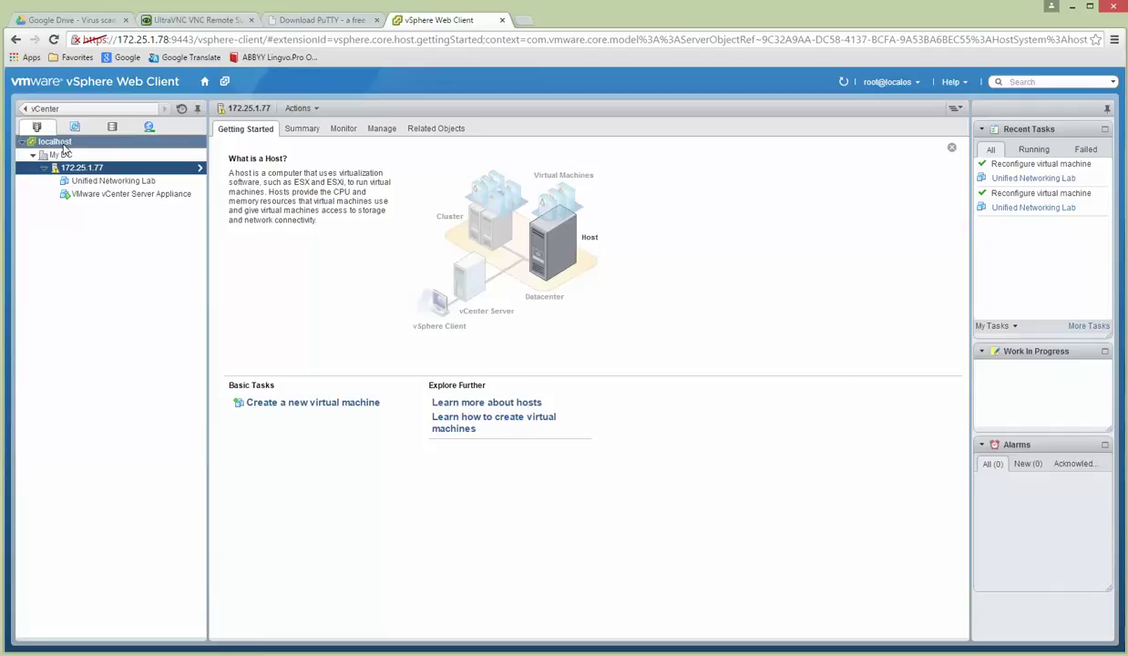
In the desktop vSphere Client, show host 172.25.1.77's Configuration > Networking page.
{"action": "key", "text": "alt+Tab"}
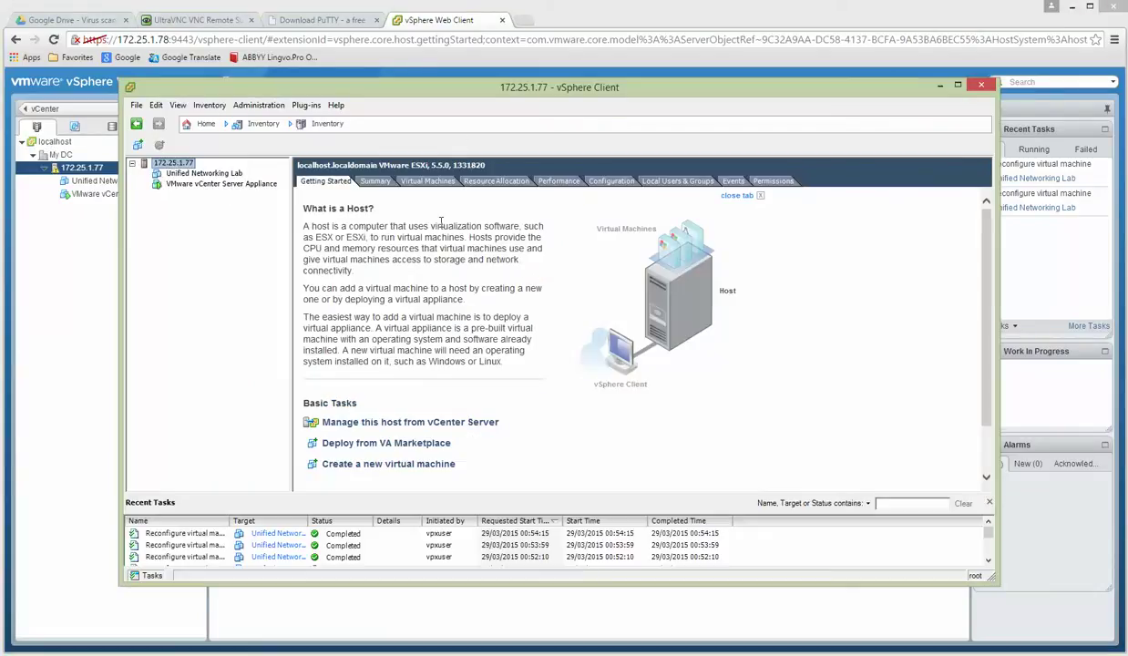
{"action": "left_click", "coordinate": [611, 180]}
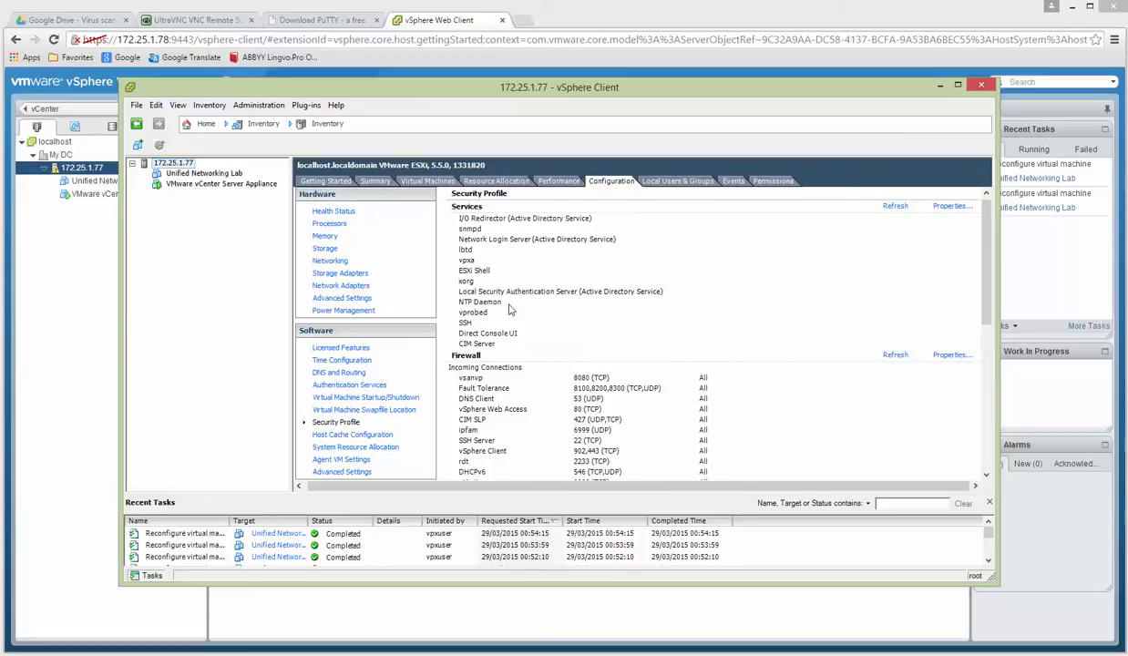
{"action": "left_click", "coordinate": [332, 262]}
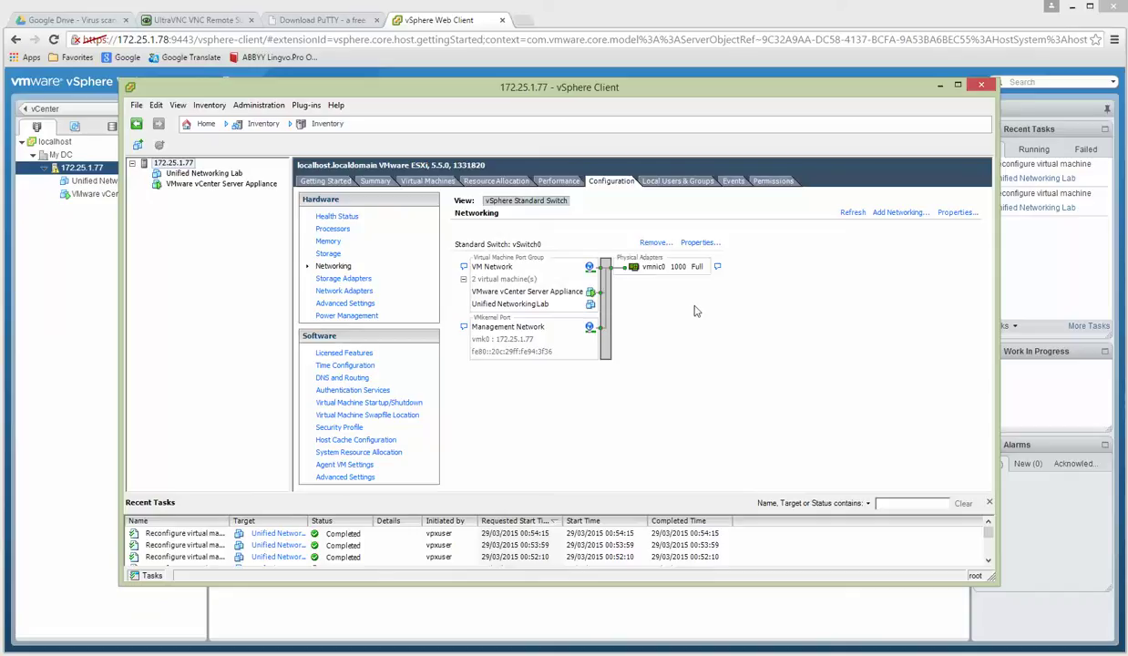
Create vSwitch1 with a UNL1 virtual machine port group on VLAN ID All (4095).
{"action": "left_click", "coordinate": [898, 215]}
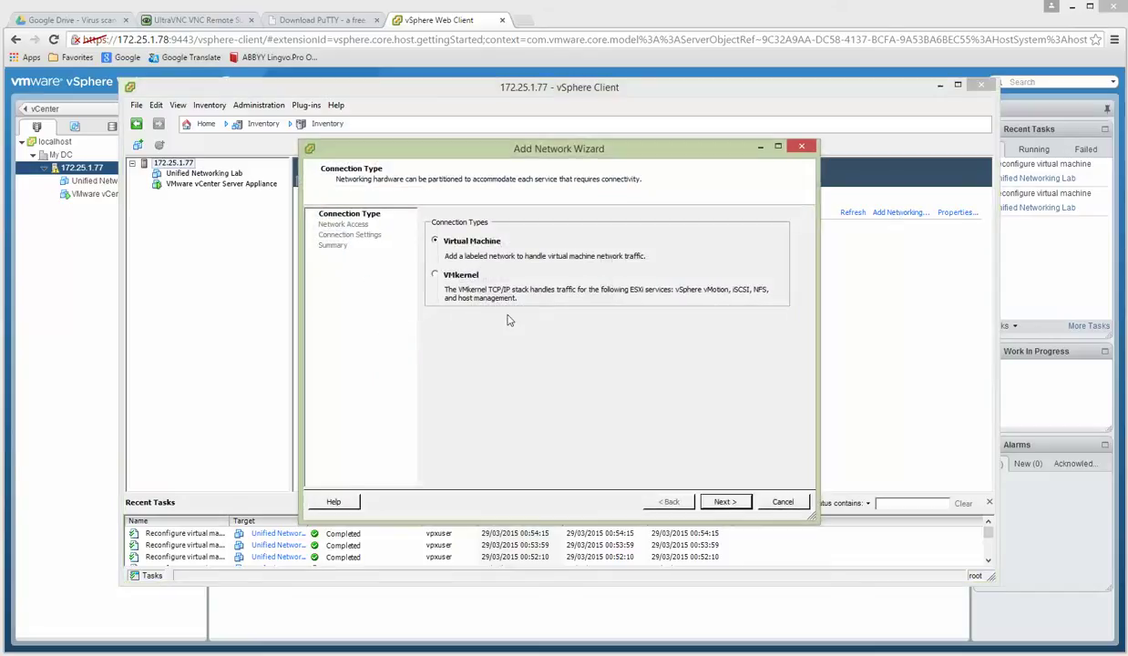
{"action": "left_click", "coordinate": [724, 502]}
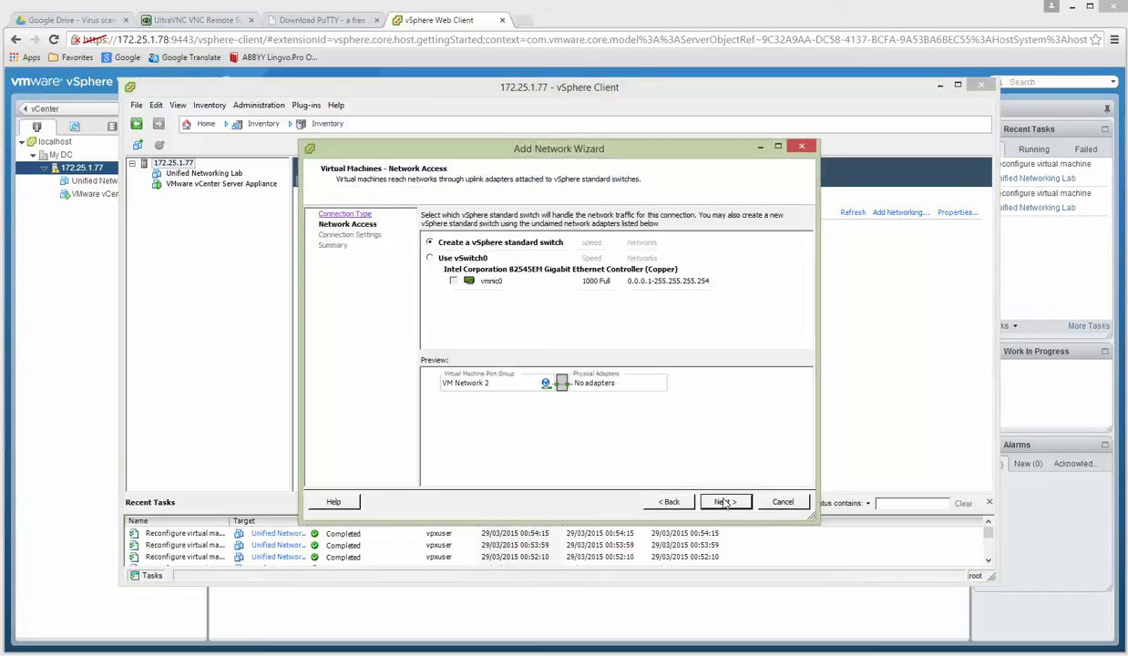
{"action": "left_click", "coordinate": [430, 258]}
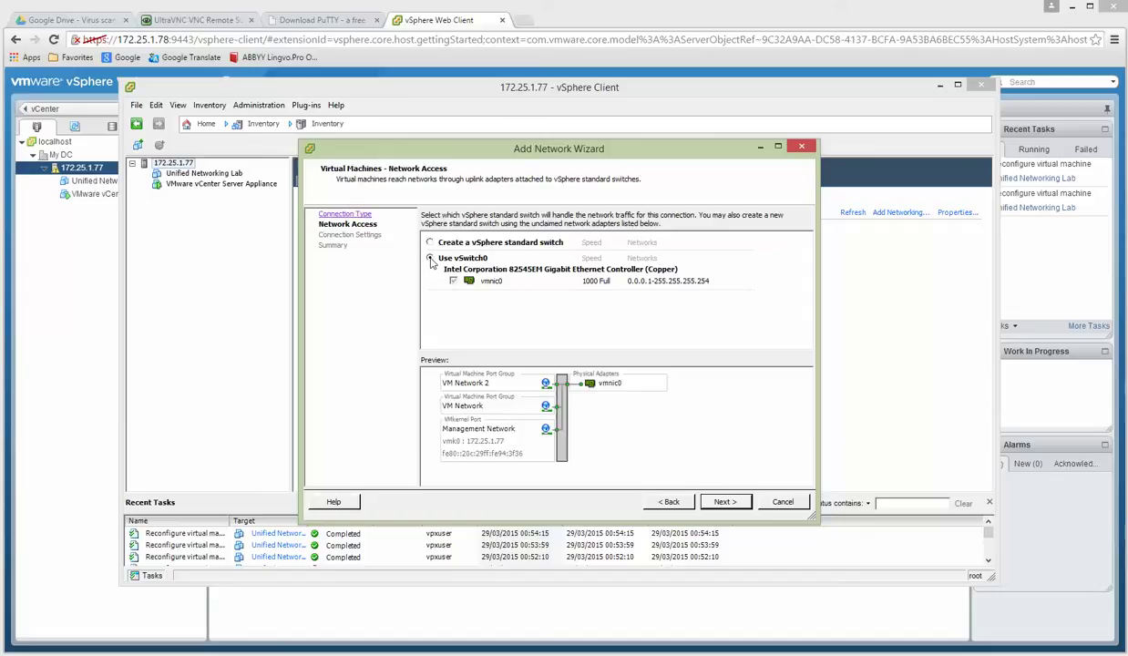
{"action": "left_click", "coordinate": [430, 243]}
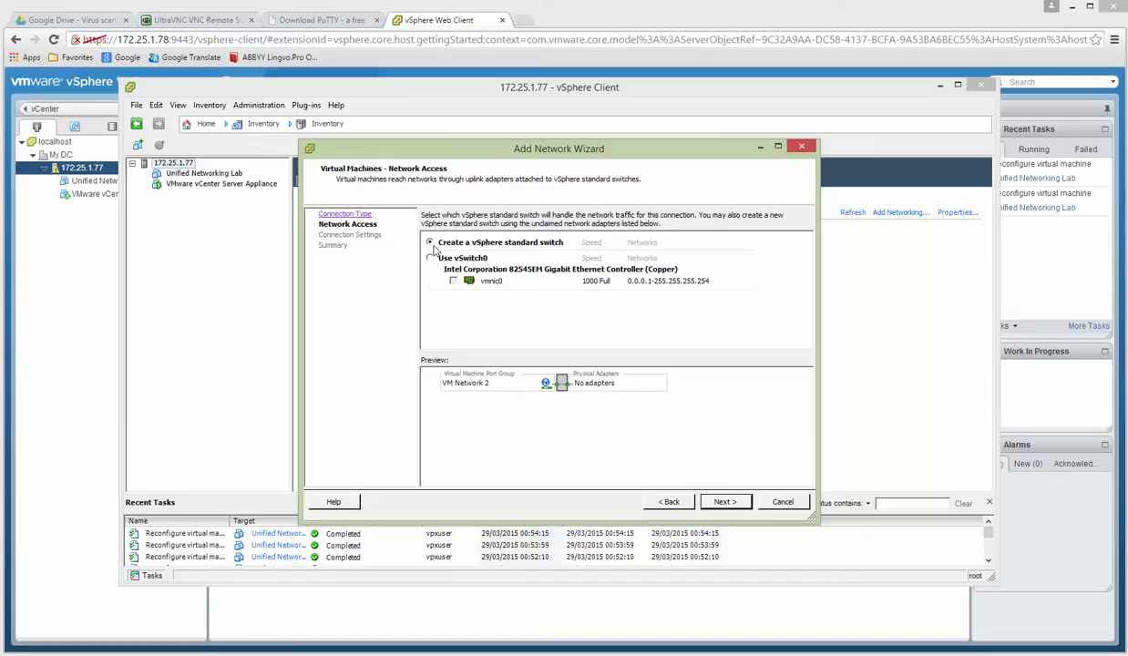
{"action": "left_click", "coordinate": [725, 502]}
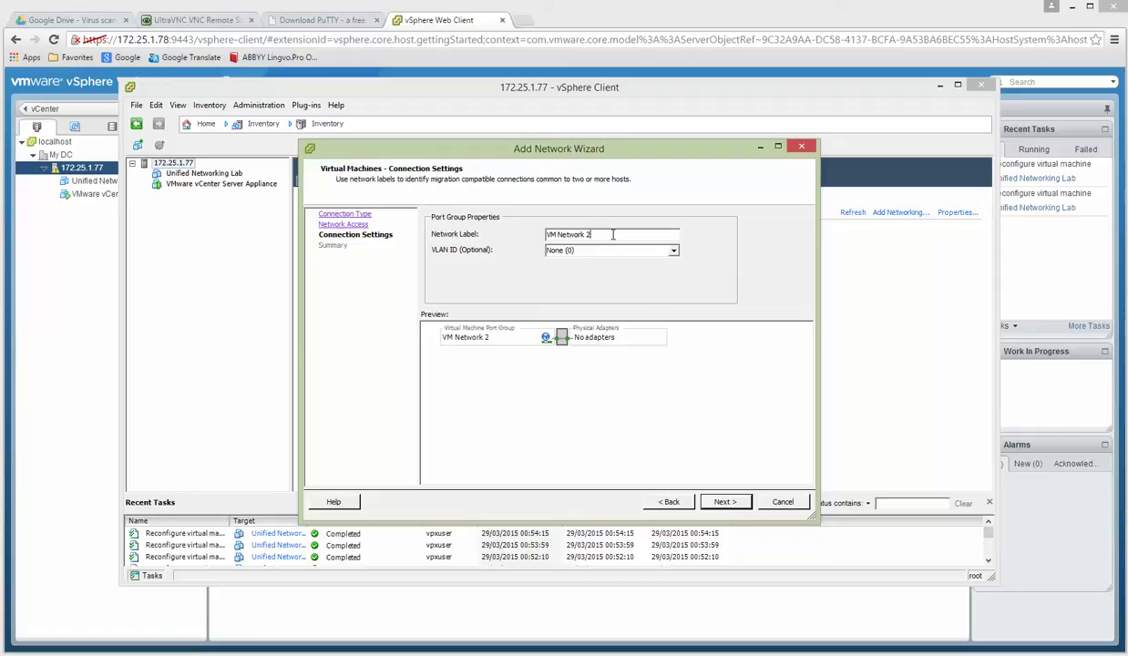
{"action": "left_click_drag", "start_coordinate": [612, 234], "coordinate": [508, 234]}
{"action": "type", "text": "UNL1"}
{"action": "left_click", "coordinate": [675, 251]}
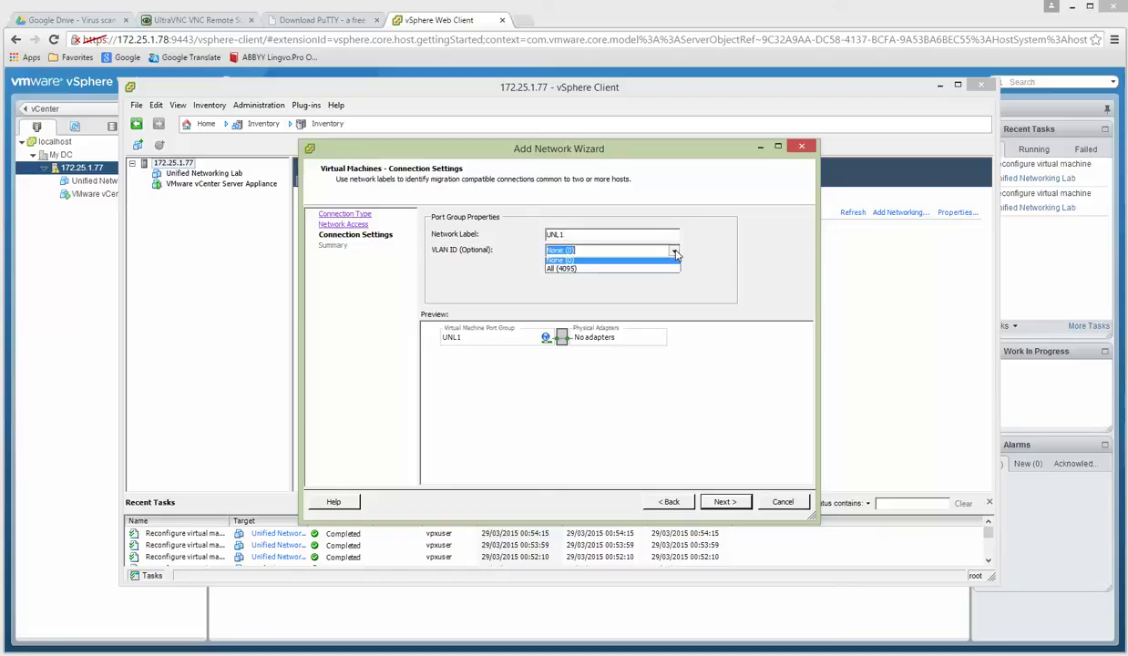
{"action": "left_click", "coordinate": [629, 272]}
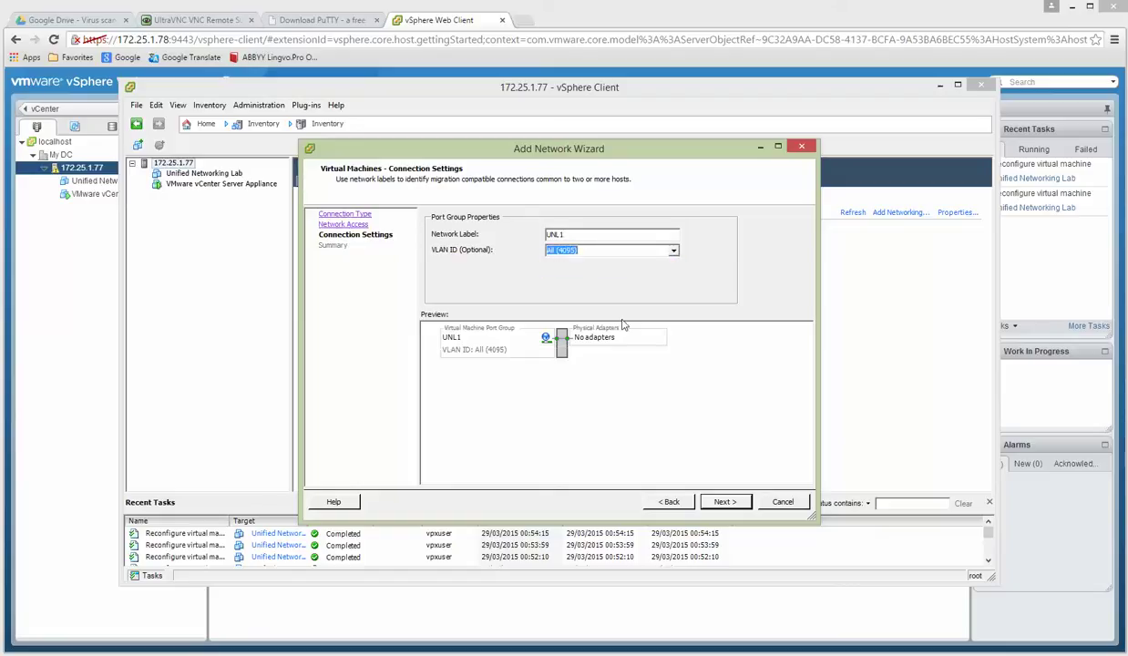
{"action": "left_click", "coordinate": [725, 503]}
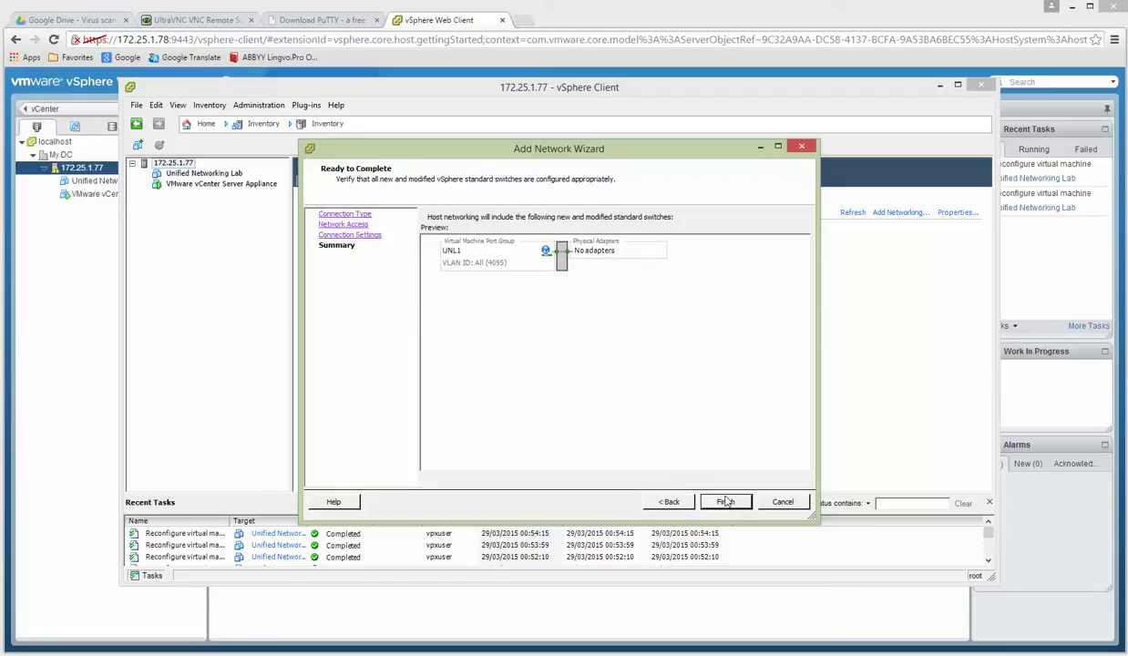
{"action": "left_click", "coordinate": [725, 502]}
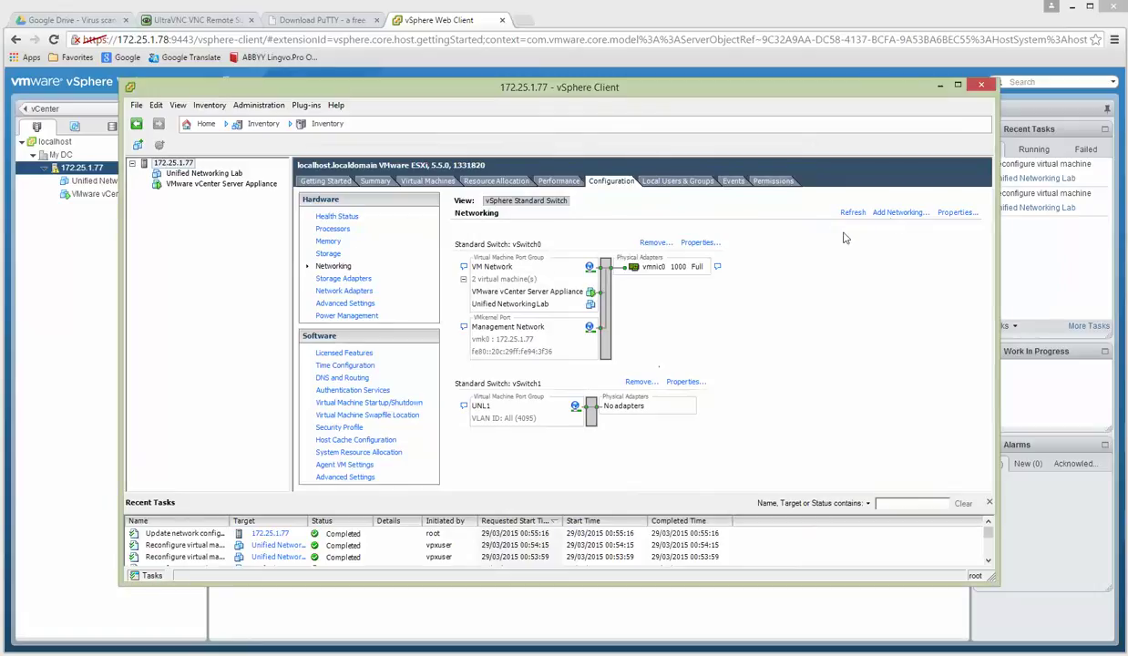
Create vSwitch2 with a UNL2 virtual machine port group on VLAN ID All (4095).
{"action": "left_click", "coordinate": [898, 215]}
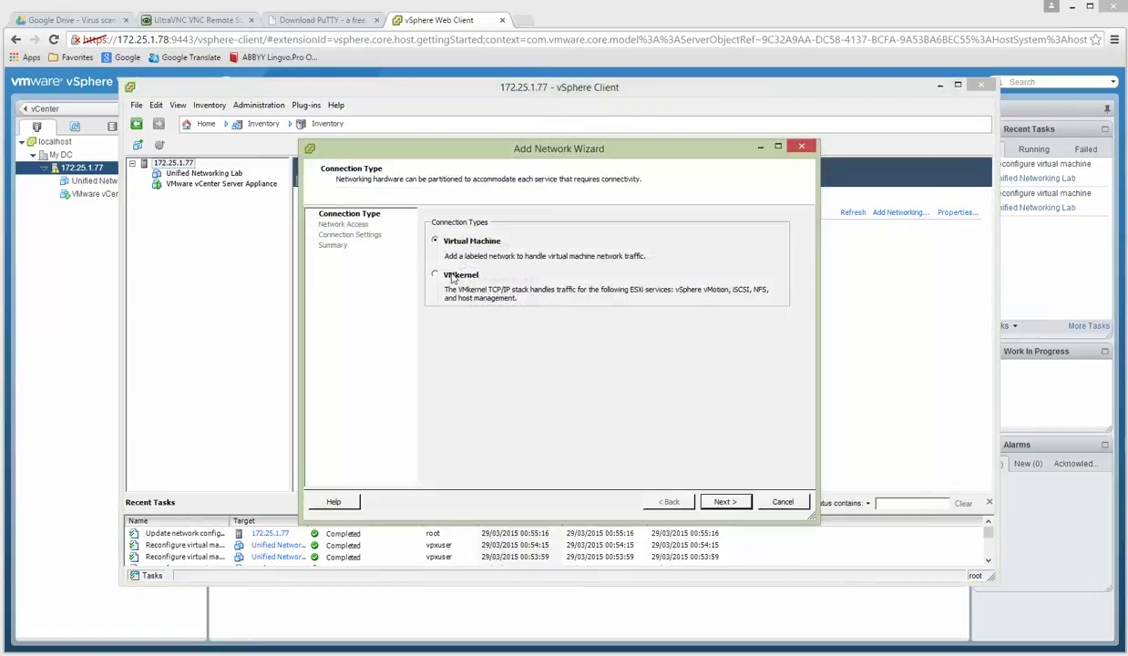
{"action": "left_click", "coordinate": [723, 502]}
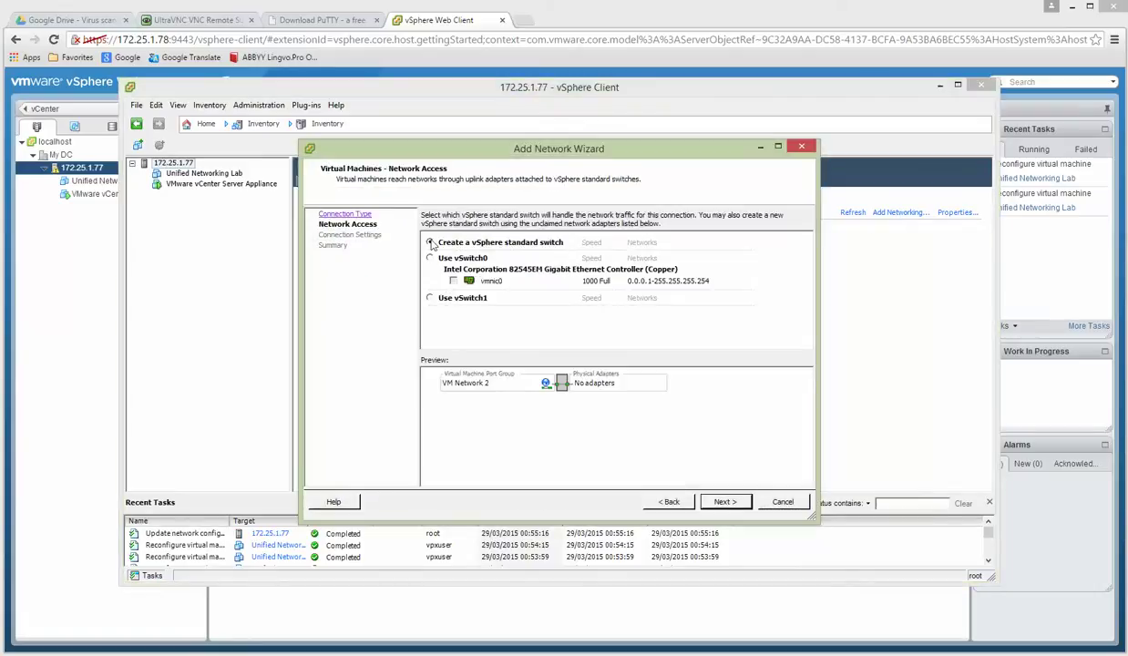
{"action": "left_click", "coordinate": [720, 502]}
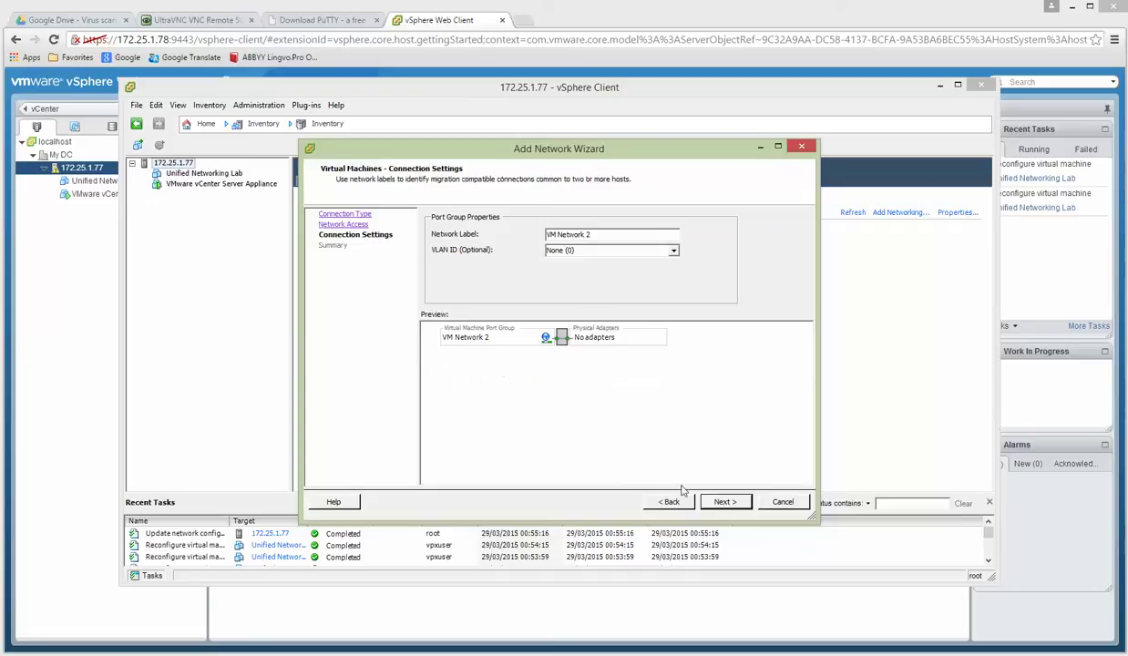
{"action": "left_click_drag", "start_coordinate": [605, 234], "coordinate": [526, 235]}
{"action": "type", "text": "UNL2"}
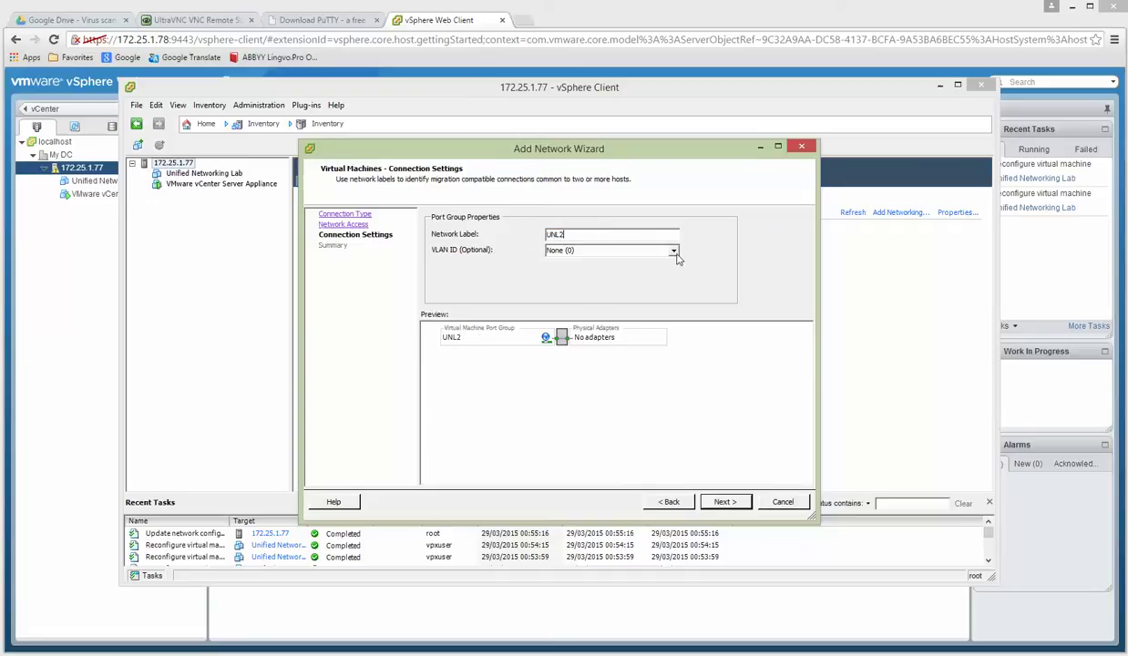
{"action": "left_click", "coordinate": [673, 252]}
{"action": "left_click", "coordinate": [588, 272]}
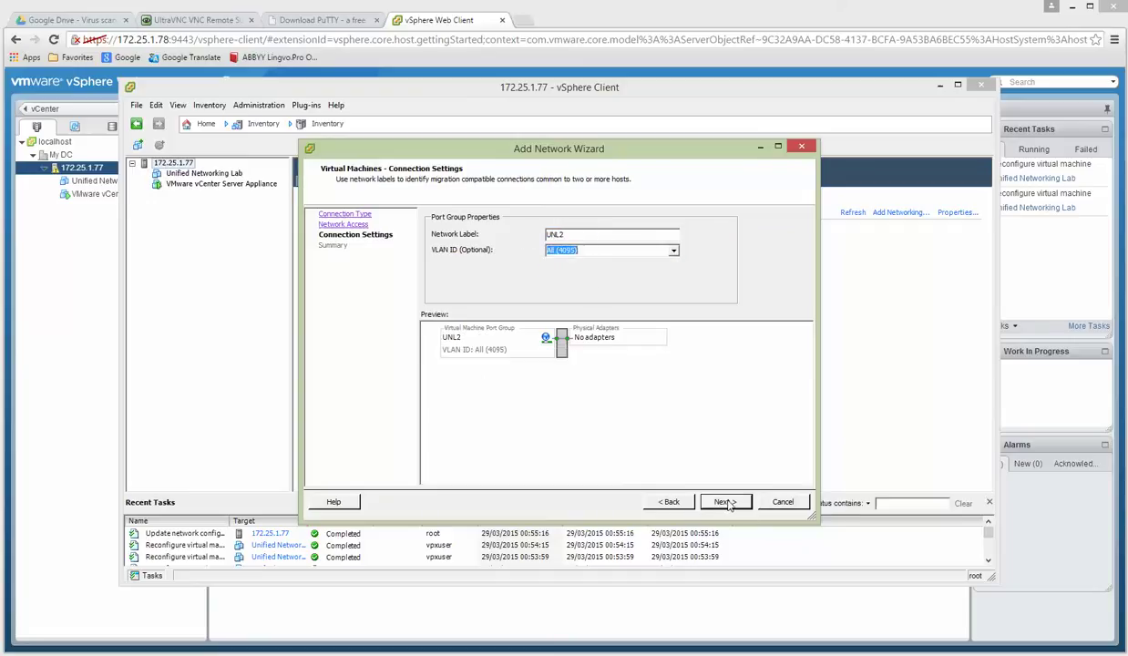
{"action": "left_click", "coordinate": [727, 503]}
{"action": "left_click", "coordinate": [725, 502]}
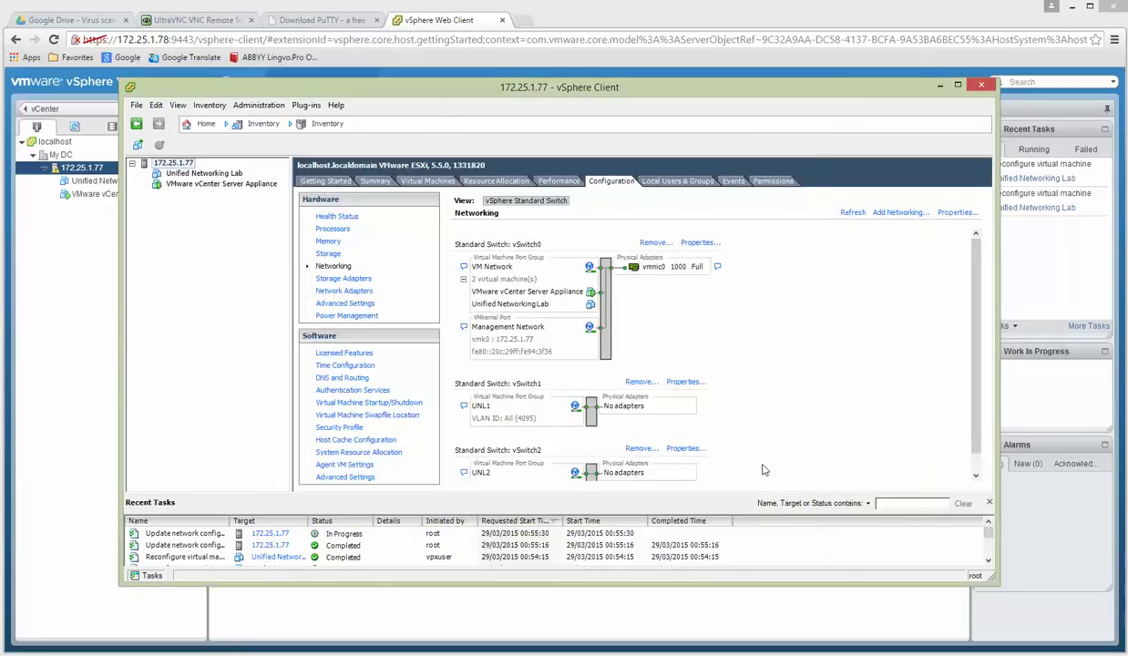
Create vSwitch3 with a UNL3 virtual machine port group on VLAN ID All (4095).
{"action": "left_click", "coordinate": [898, 212]}
{"action": "left_click", "coordinate": [720, 502]}
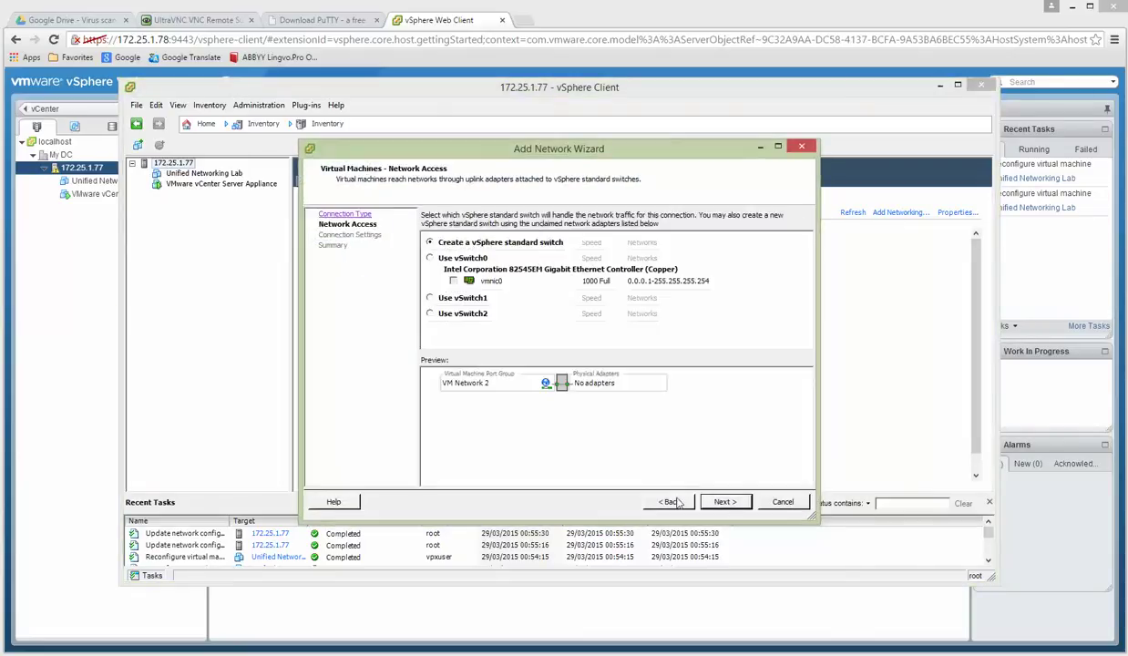
{"action": "left_click", "coordinate": [724, 502]}
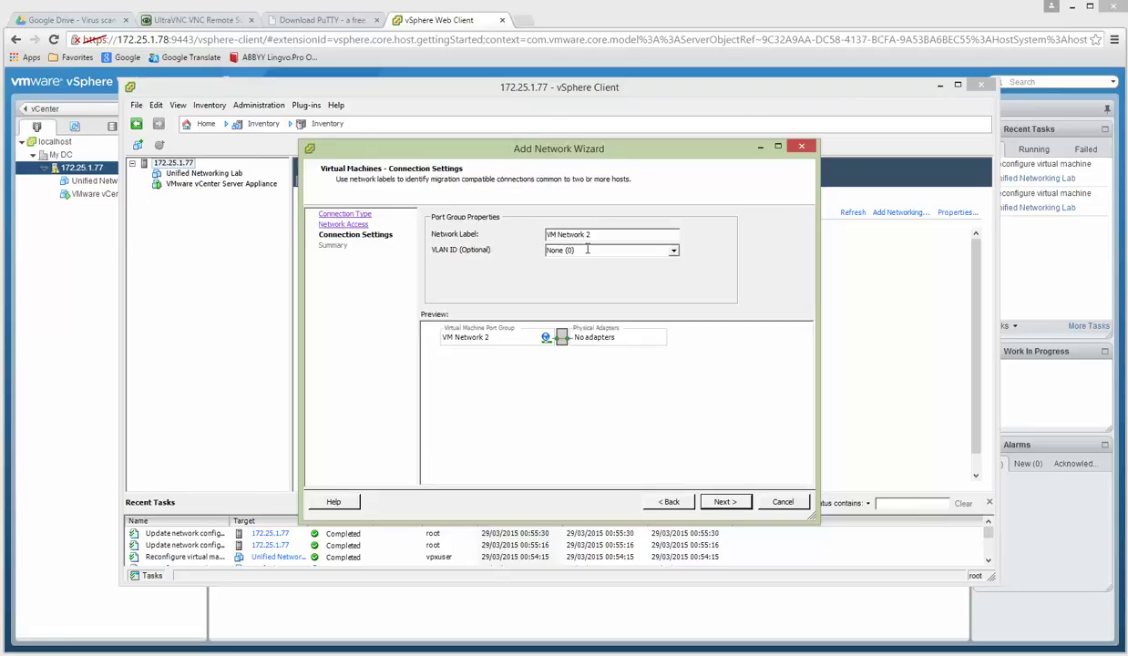
{"action": "left_click_drag", "start_coordinate": [607, 233], "coordinate": [498, 234]}
{"action": "type", "text": "UNL3"}
{"action": "left_click", "coordinate": [673, 250]}
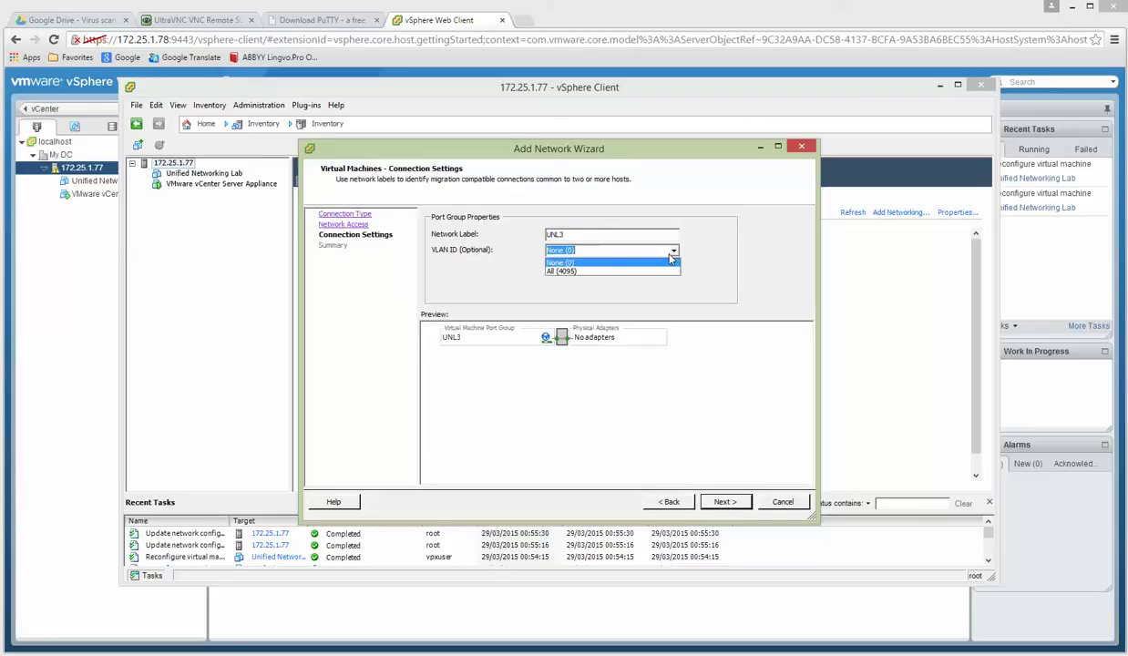
{"action": "left_click", "coordinate": [607, 277]}
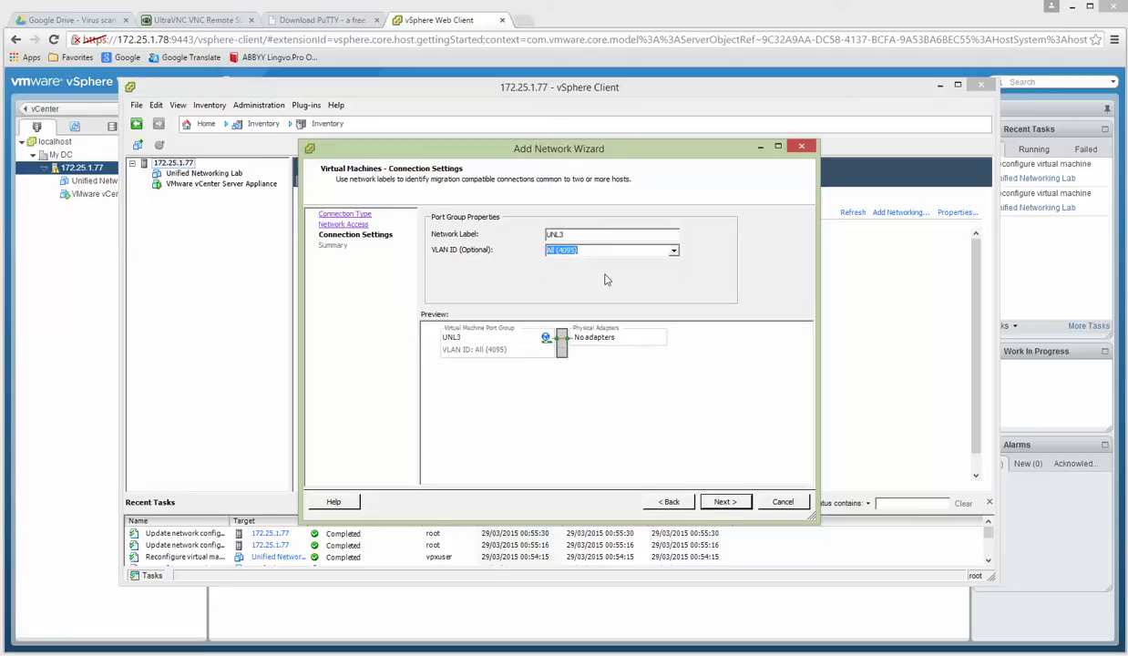
{"action": "left_click", "coordinate": [709, 498]}
{"action": "left_click", "coordinate": [742, 496]}
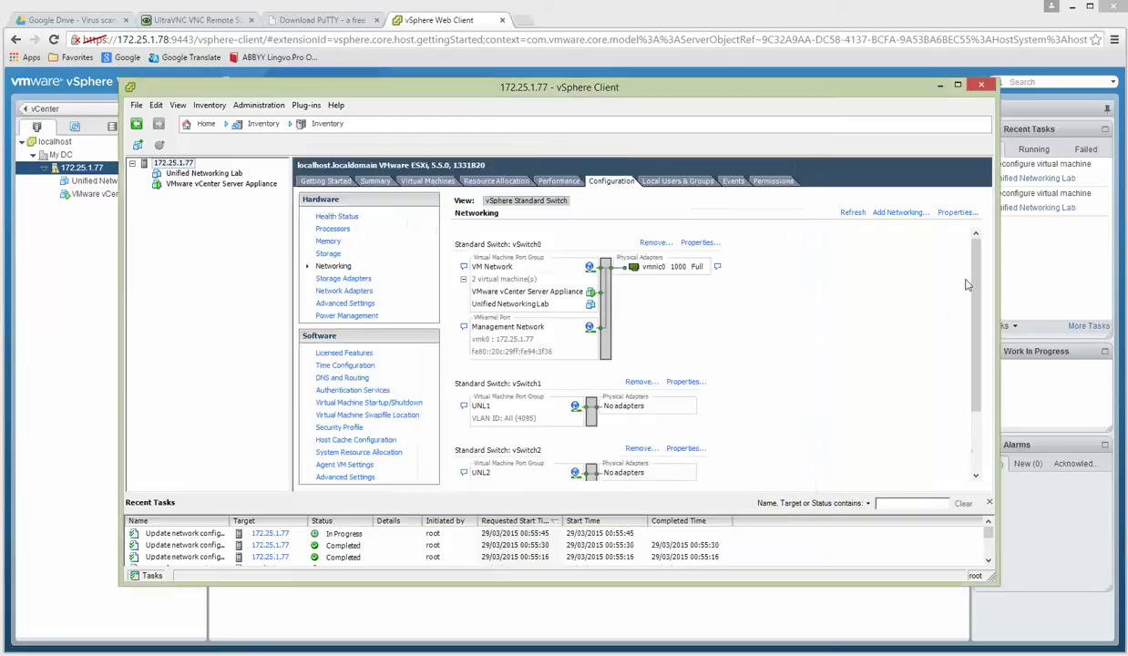
On vSwitch1's UNL1 port group, override security: Promiscuous Mode Accept, MAC address changes and forged transmits.
{"action": "left_click_drag", "start_coordinate": [969, 282], "coordinate": [972, 399]}
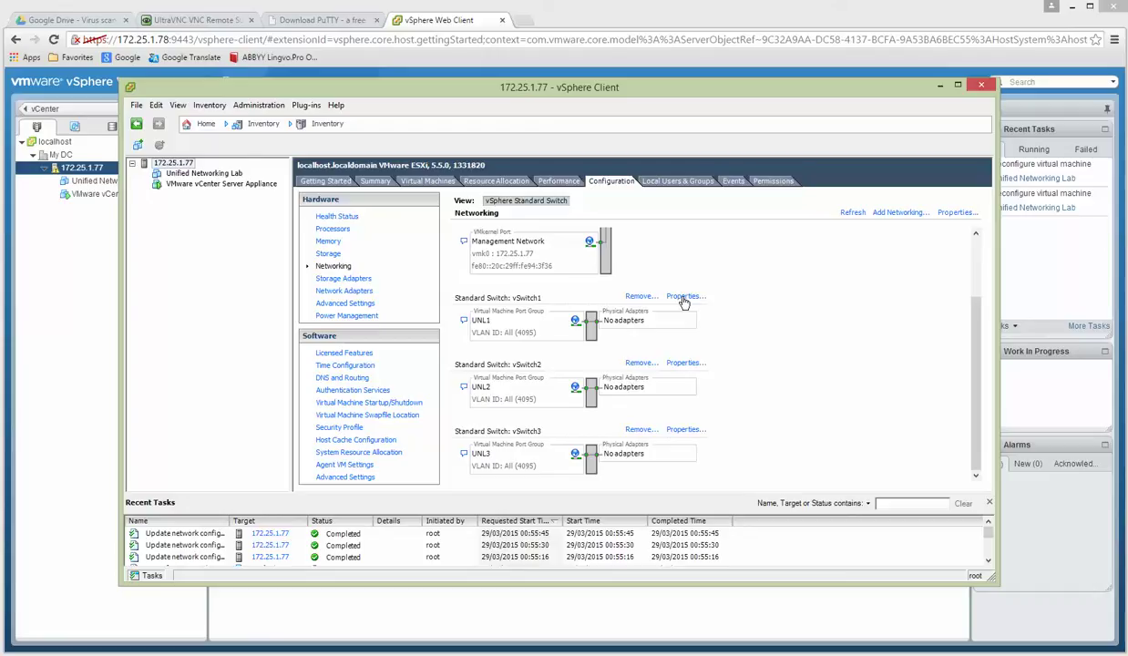
{"action": "left_click", "coordinate": [683, 298]}
{"action": "left_click", "coordinate": [354, 222]}
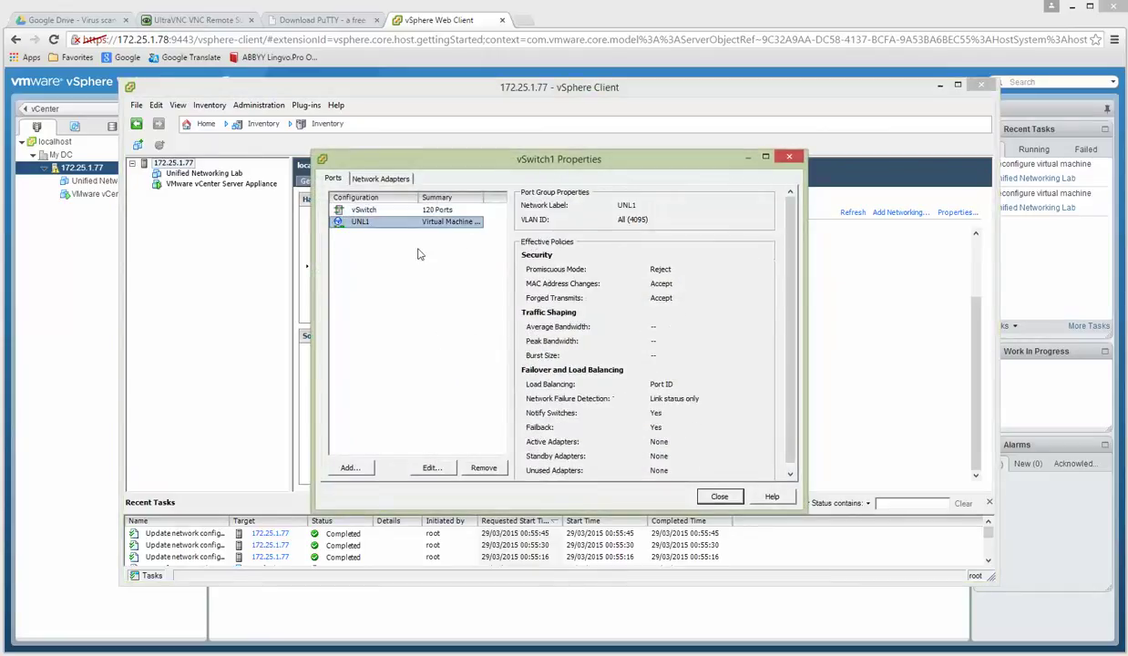
{"action": "left_click", "coordinate": [446, 469]}
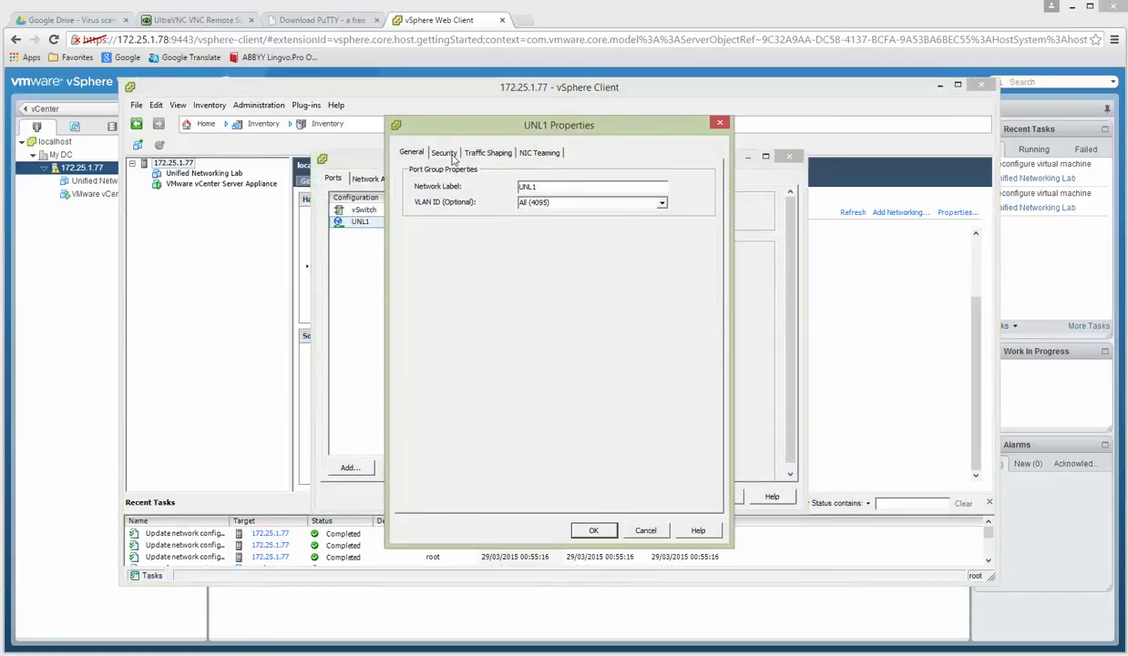
{"action": "left_click", "coordinate": [444, 154]}
{"action": "left_click", "coordinate": [521, 190]}
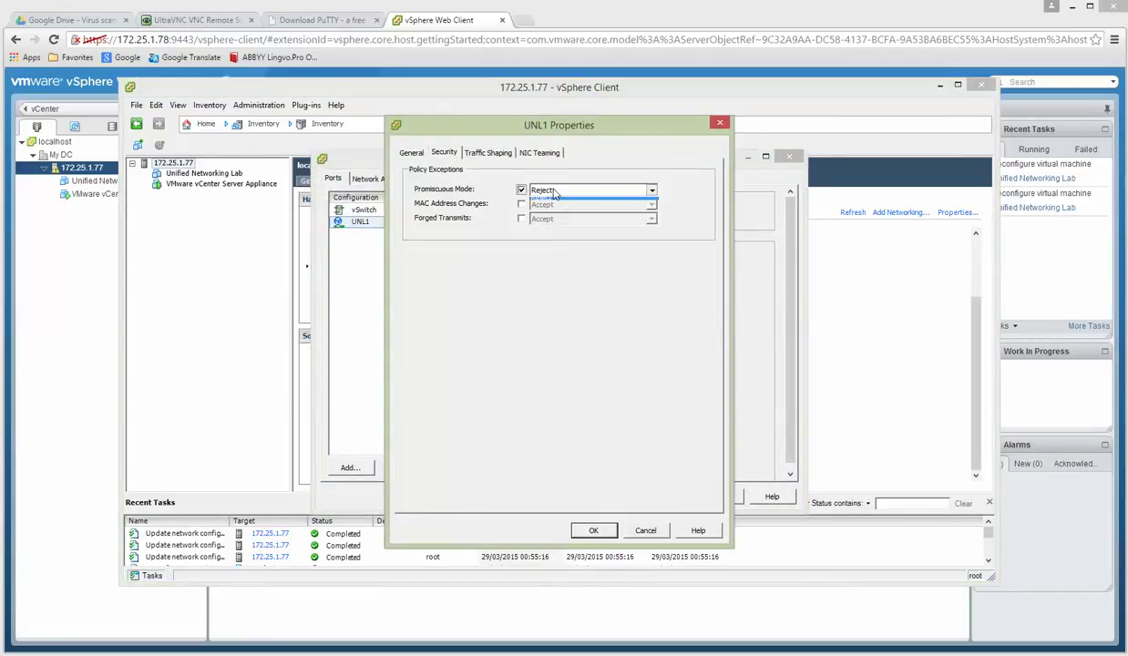
{"action": "left_click", "coordinate": [547, 190]}
{"action": "left_click", "coordinate": [543, 201]}
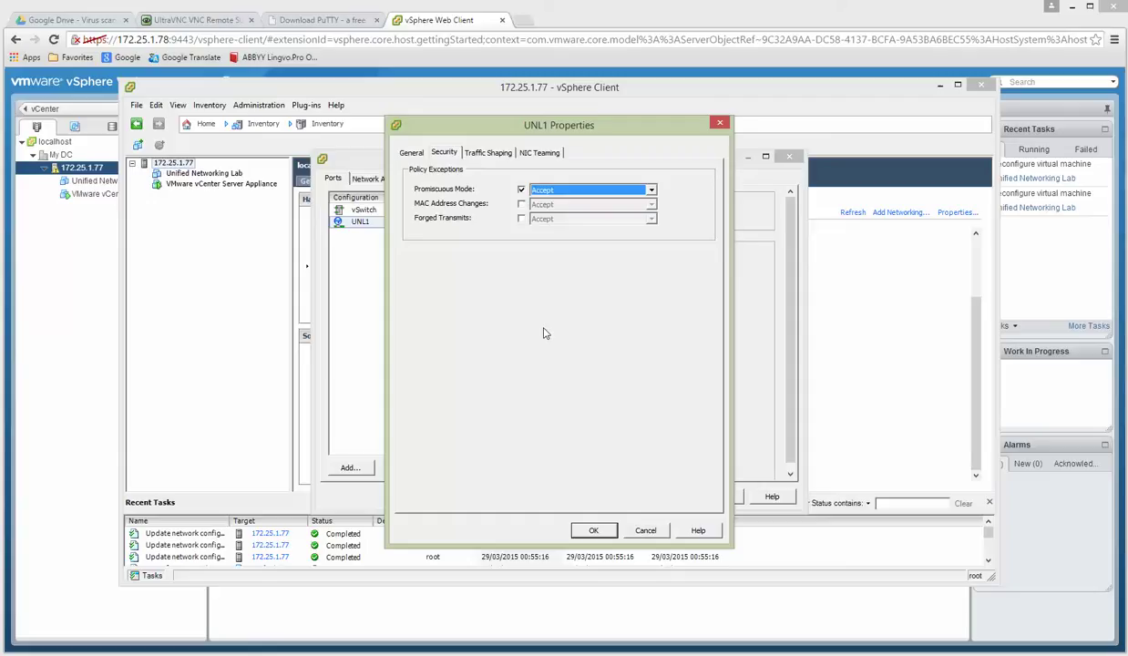
{"action": "left_click", "coordinate": [521, 204]}
{"action": "left_click", "coordinate": [522, 219]}
{"action": "left_click", "coordinate": [588, 530]}
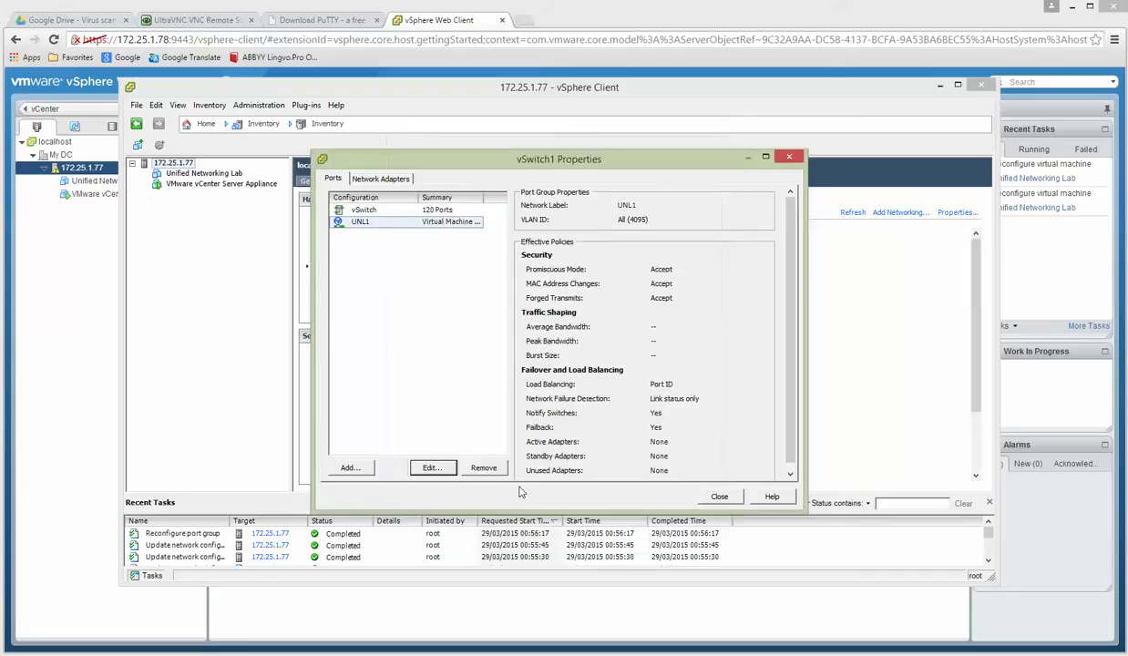
{"action": "left_click", "coordinate": [719, 496]}
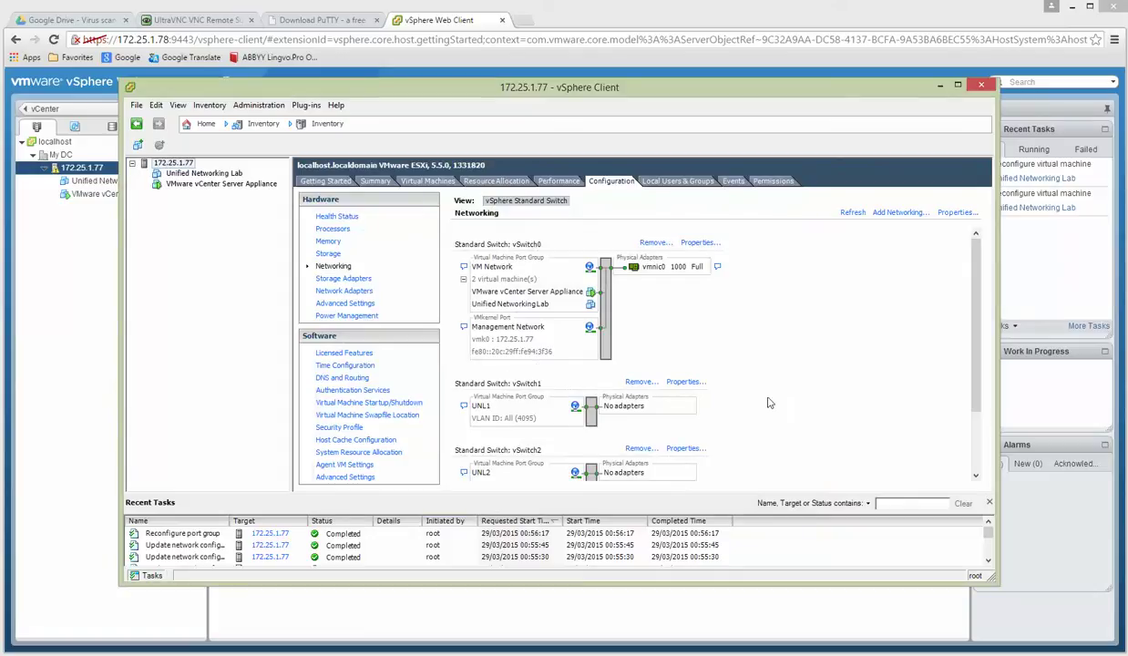
On vSwitch2's UNL2 port group, override all three security policies with Promiscuous Mode set to Accept.
{"action": "scroll", "coordinate": [768, 403], "scroll_direction": "down", "scroll_amount": 2}
{"action": "left_click", "coordinate": [675, 361]}
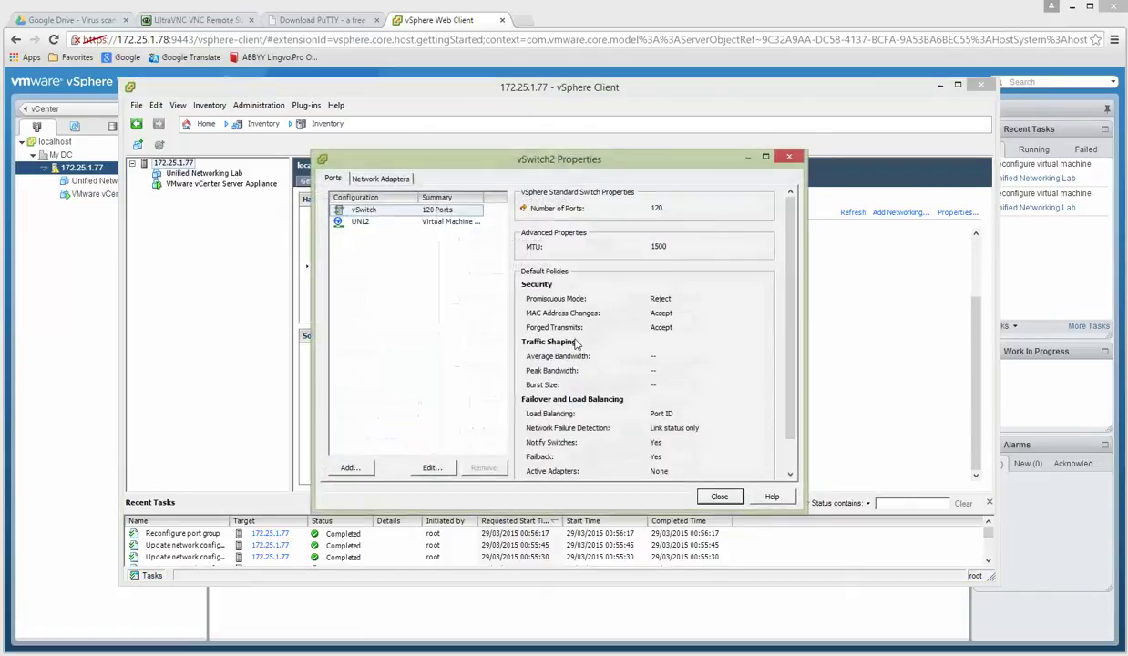
{"action": "left_click", "coordinate": [364, 223]}
{"action": "left_click", "coordinate": [432, 468]}
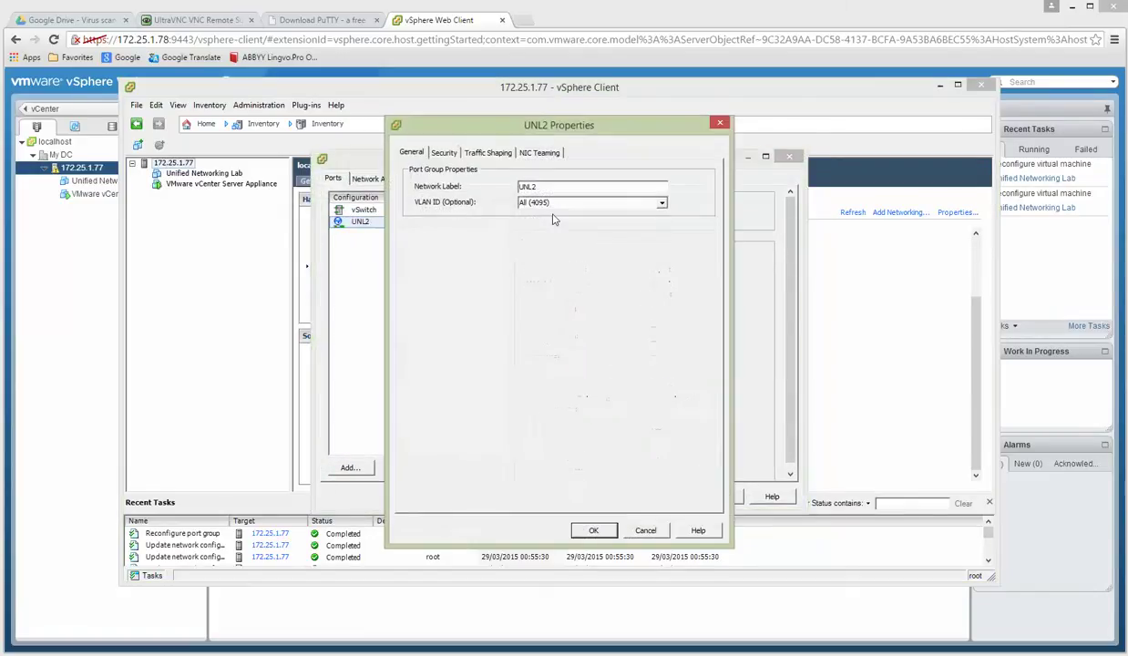
{"action": "left_click", "coordinate": [442, 153]}
{"action": "left_click", "coordinate": [521, 190]}
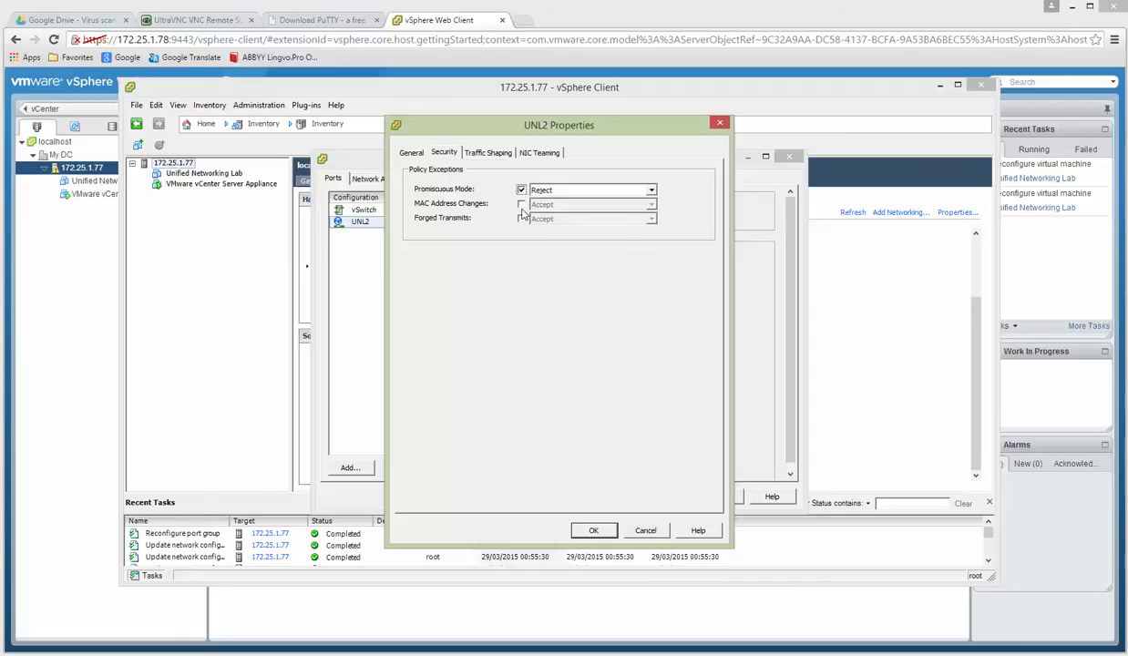
{"action": "left_click", "coordinate": [521, 204]}
{"action": "left_click", "coordinate": [521, 219]}
{"action": "left_click", "coordinate": [653, 191]}
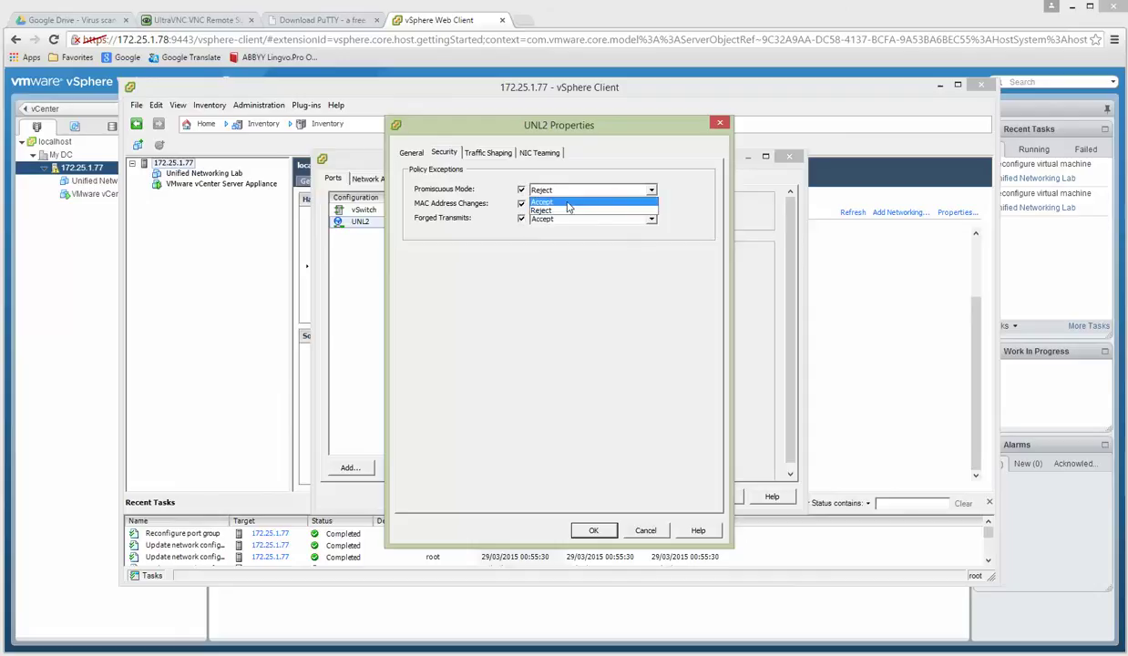
{"action": "left_click", "coordinate": [583, 211]}
{"action": "left_click", "coordinate": [593, 531]}
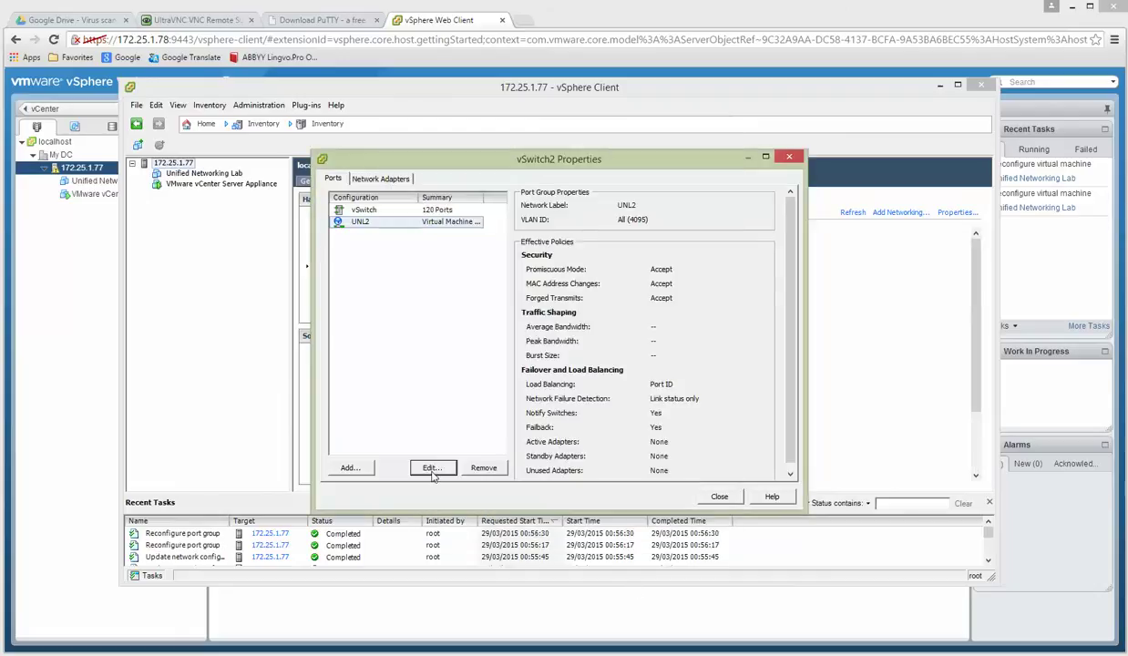
{"action": "left_click", "coordinate": [719, 496]}
On vSwitch3's UNL3 port group, override all three security policies with Promiscuous Mode set to Accept.
{"action": "scroll", "coordinate": [464, 417], "scroll_direction": "down", "scroll_amount": 3}
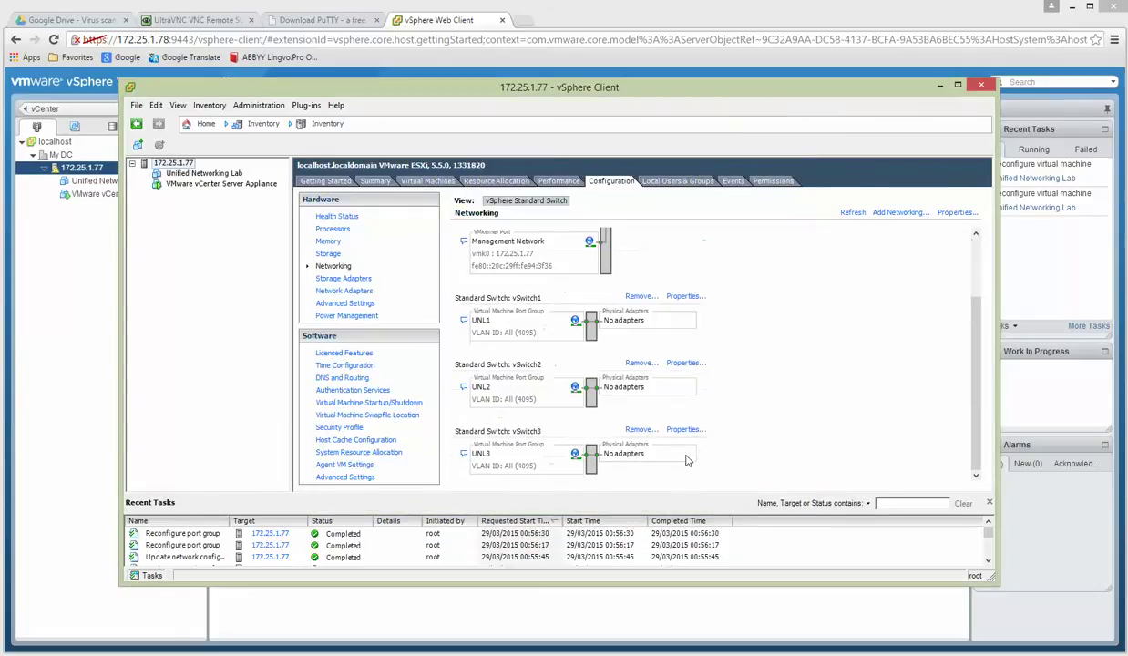
{"action": "left_click", "coordinate": [682, 424]}
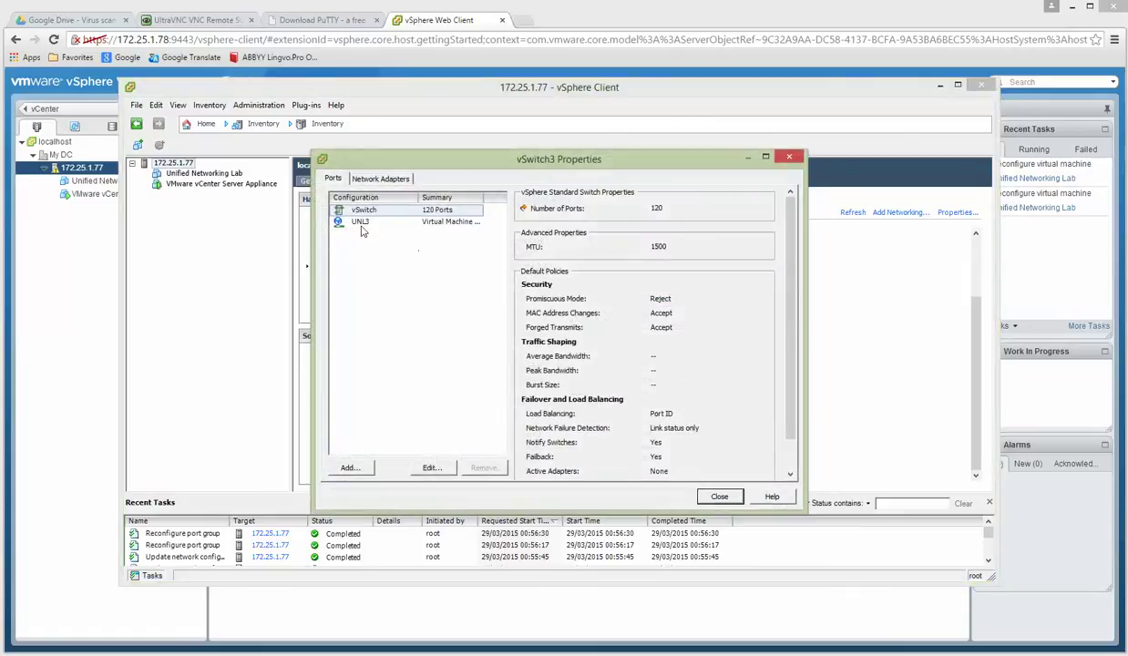
{"action": "left_click", "coordinate": [354, 222]}
{"action": "left_click", "coordinate": [428, 466]}
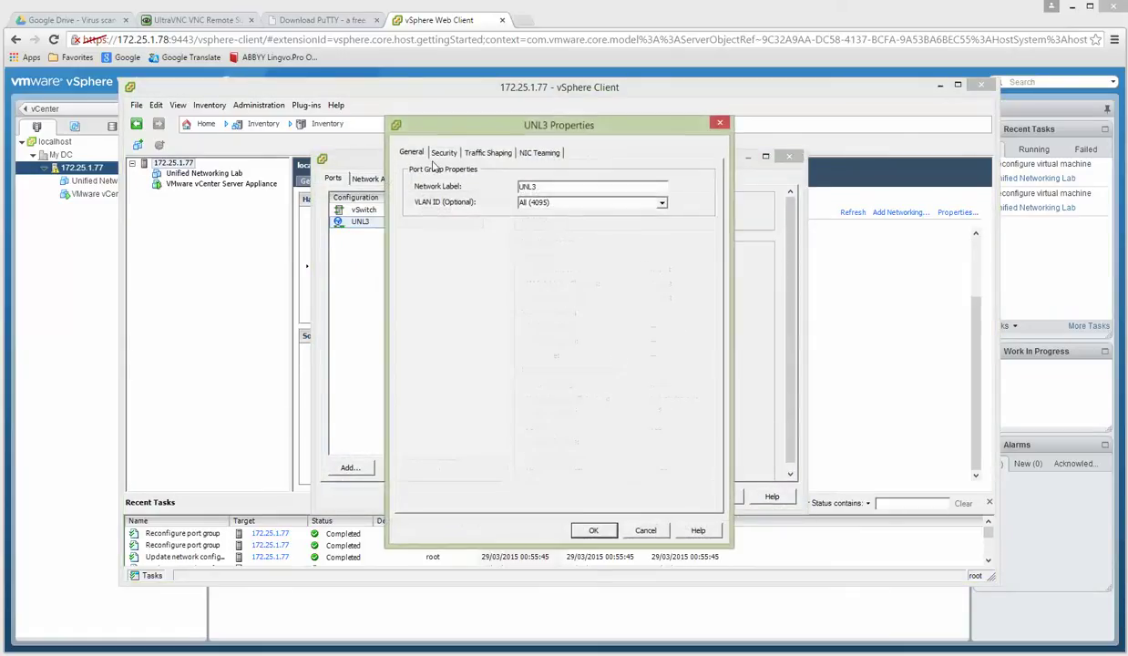
{"action": "left_click", "coordinate": [438, 151]}
{"action": "left_click", "coordinate": [521, 190]}
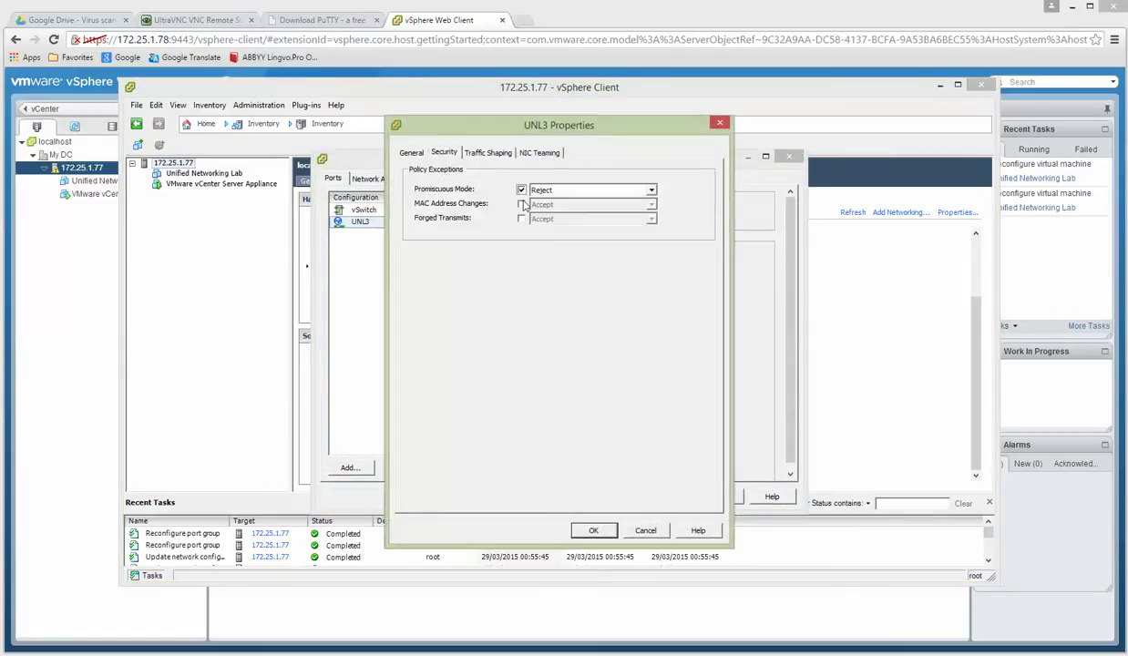
{"action": "left_click", "coordinate": [521, 204]}
{"action": "left_click", "coordinate": [522, 218]}
{"action": "left_click", "coordinate": [652, 191]}
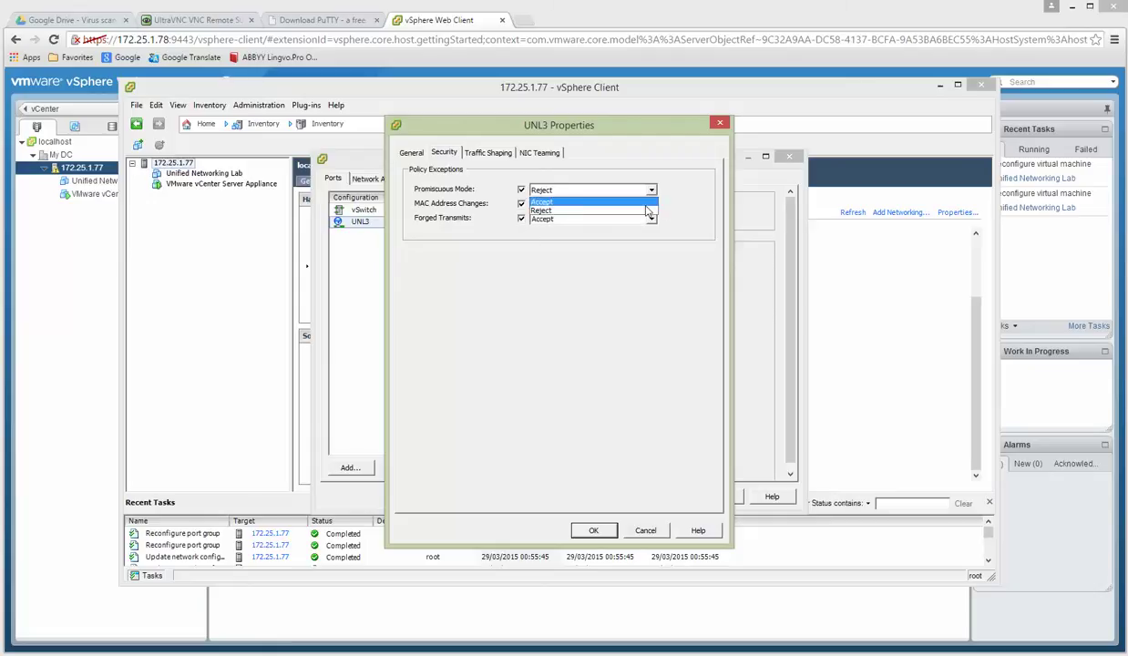
{"action": "left_click", "coordinate": [558, 209]}
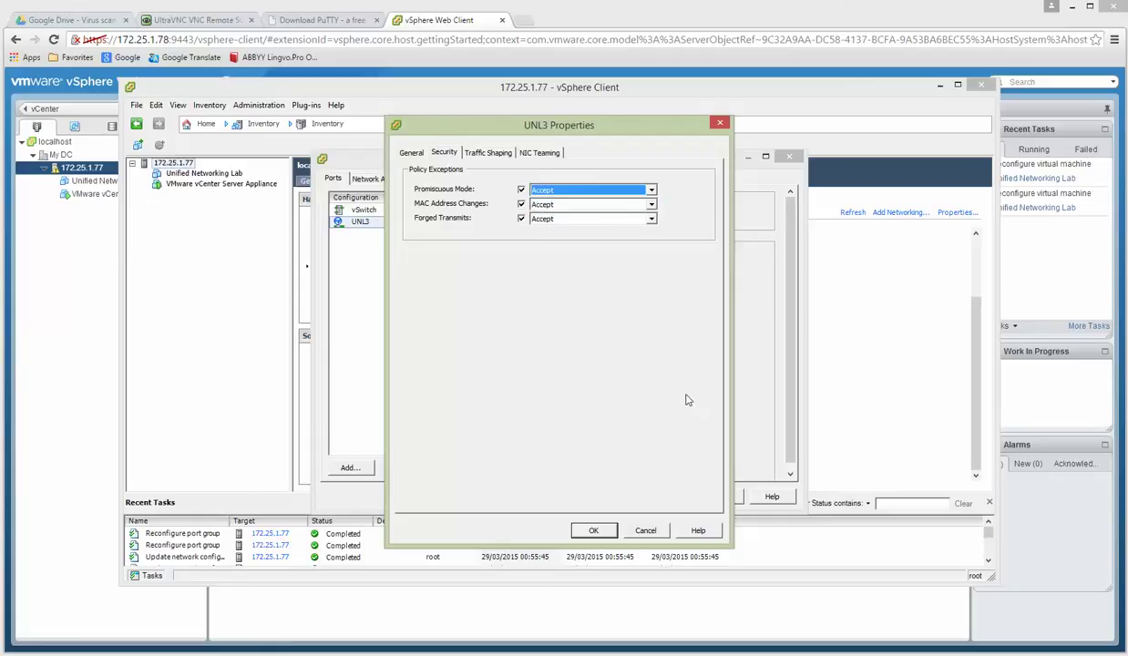
{"action": "left_click", "coordinate": [593, 531]}
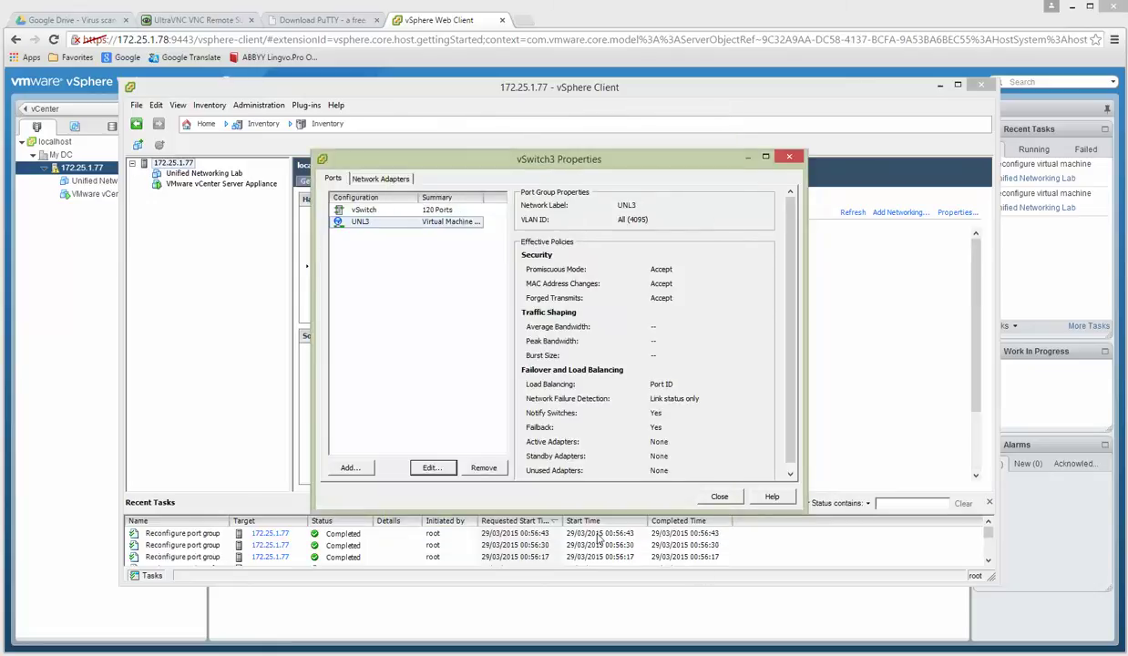
{"action": "left_click", "coordinate": [720, 496]}
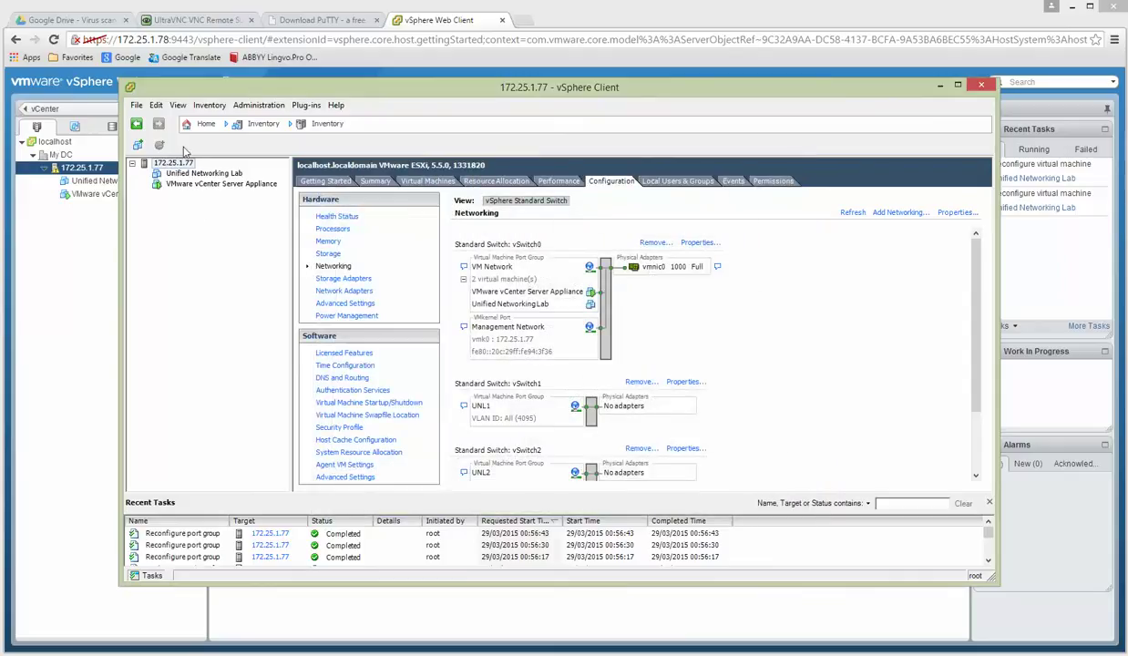
{"action": "left_click", "coordinate": [206, 173]}
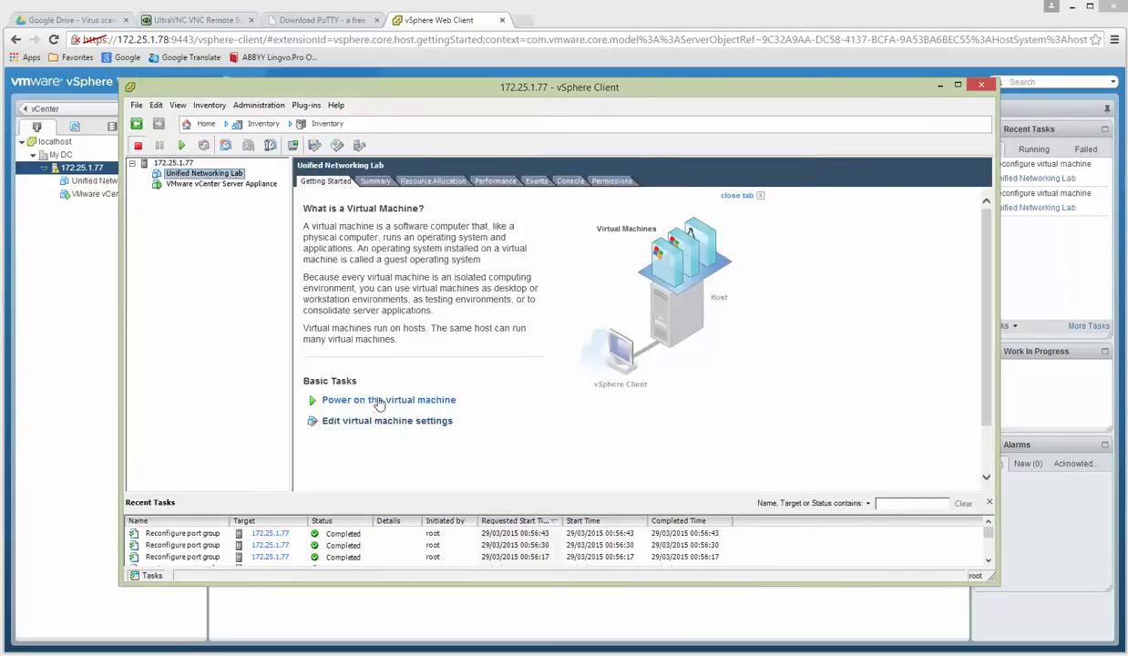
Review the Unified Networking Lab VM's 4 CPUs and 8192 MB memory, then save its settings.
{"action": "left_click", "coordinate": [369, 422]}
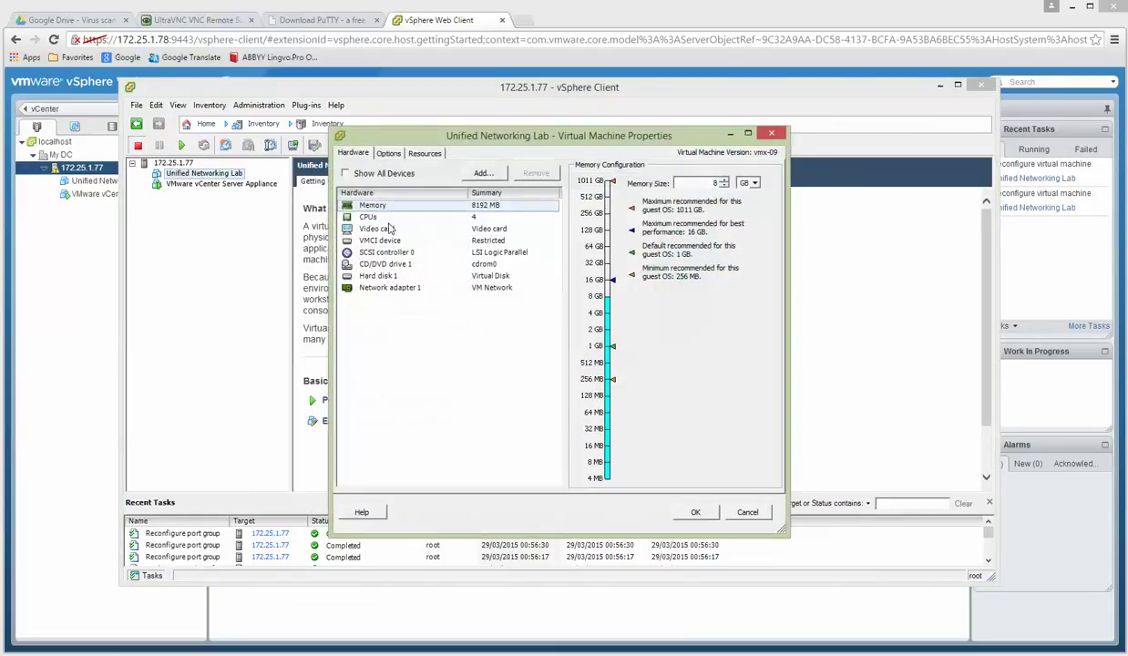
{"action": "left_click", "coordinate": [354, 217]}
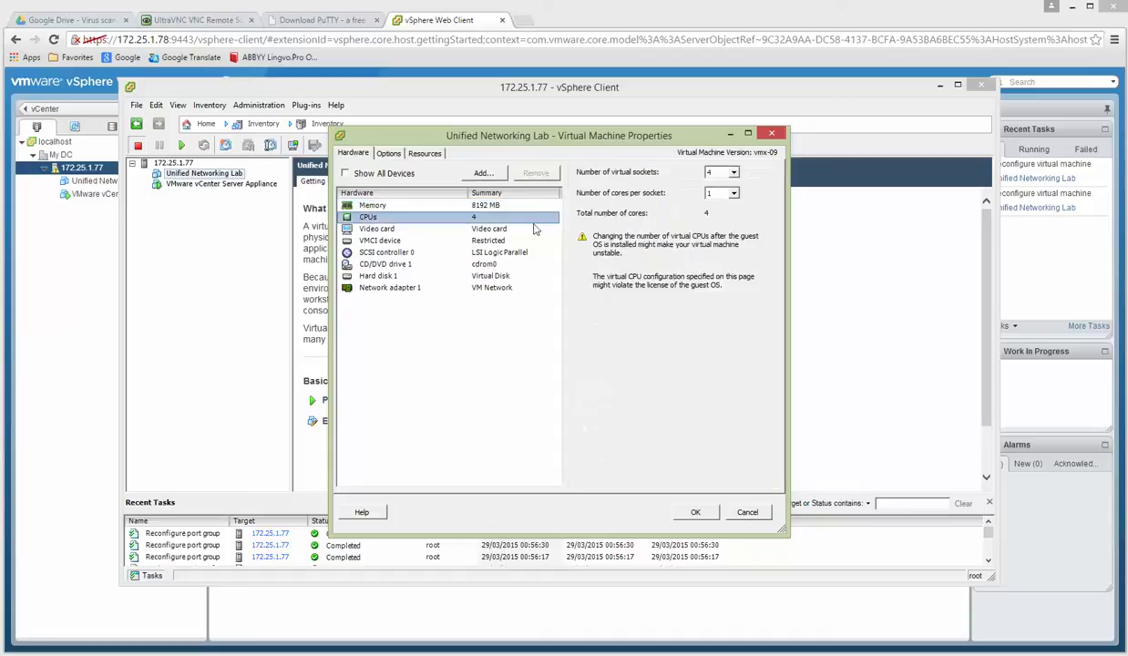
{"action": "left_click", "coordinate": [497, 208]}
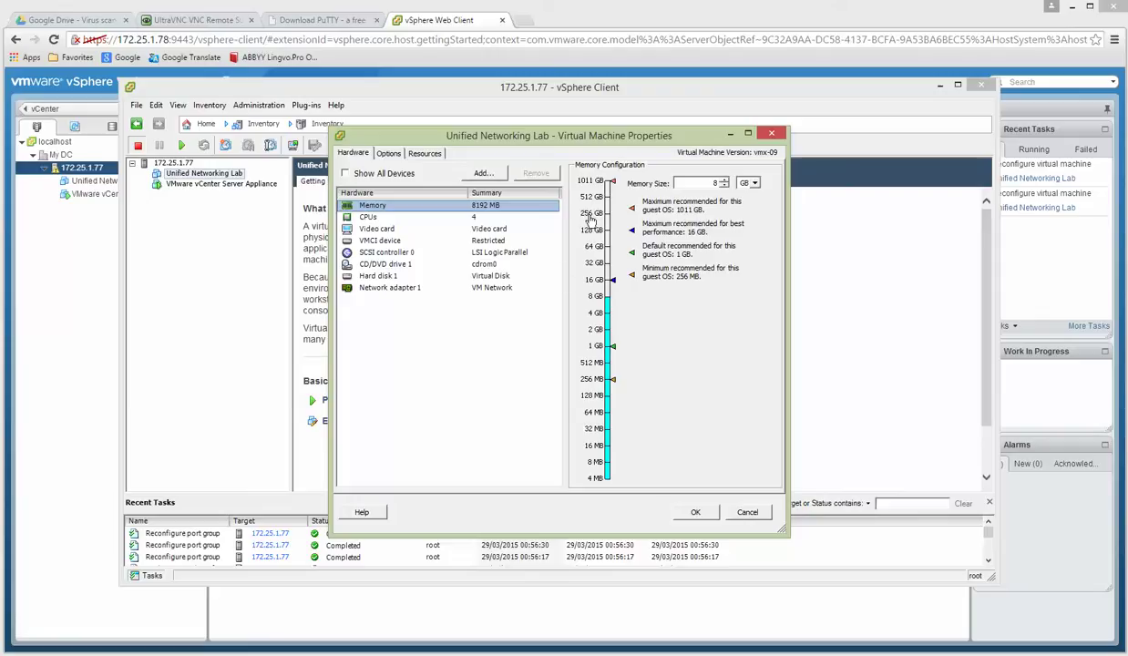
{"action": "left_click", "coordinate": [683, 508]}
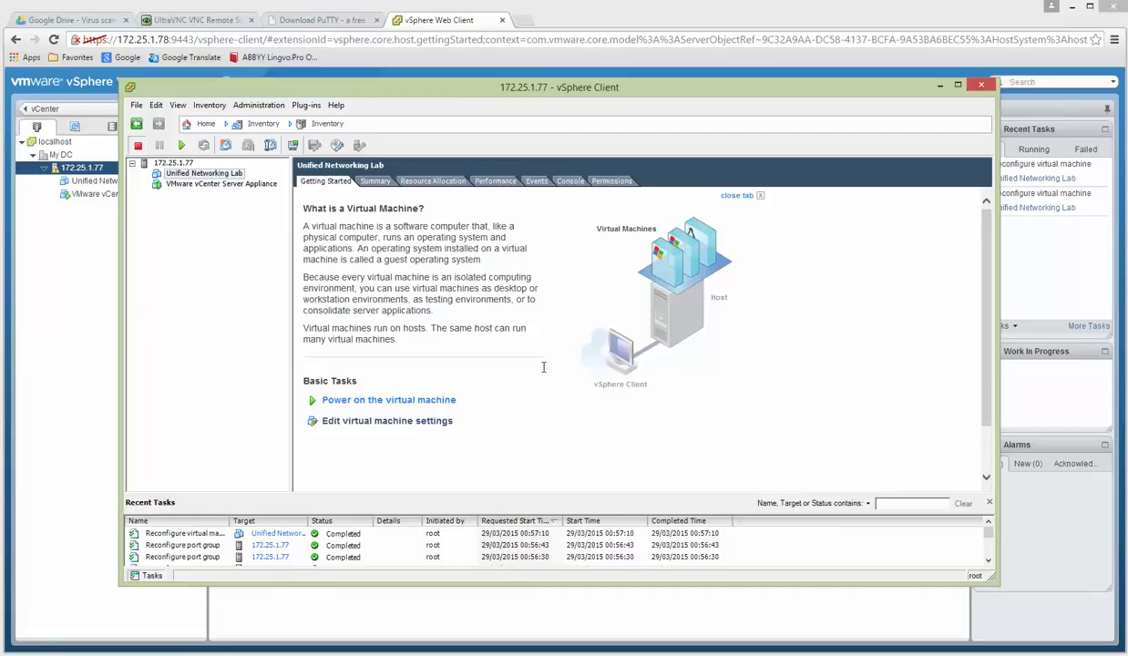
Power on the Unified Networking Lab VM and watch it boot in the Console.
{"action": "left_click", "coordinate": [376, 402]}
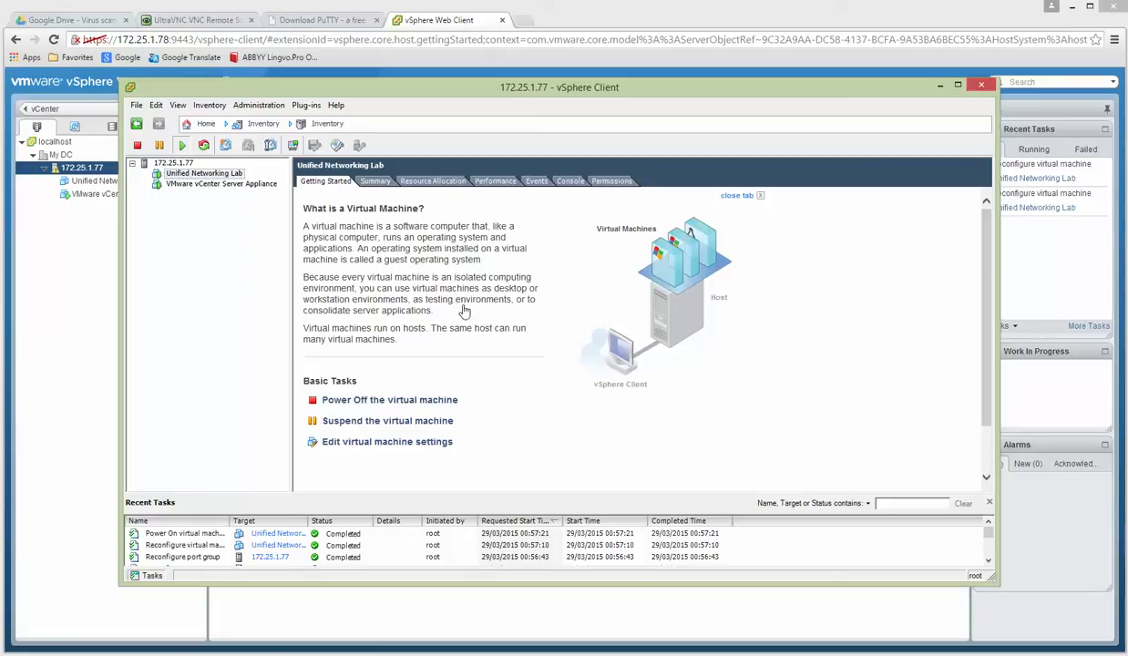
{"action": "left_click", "coordinate": [566, 182]}
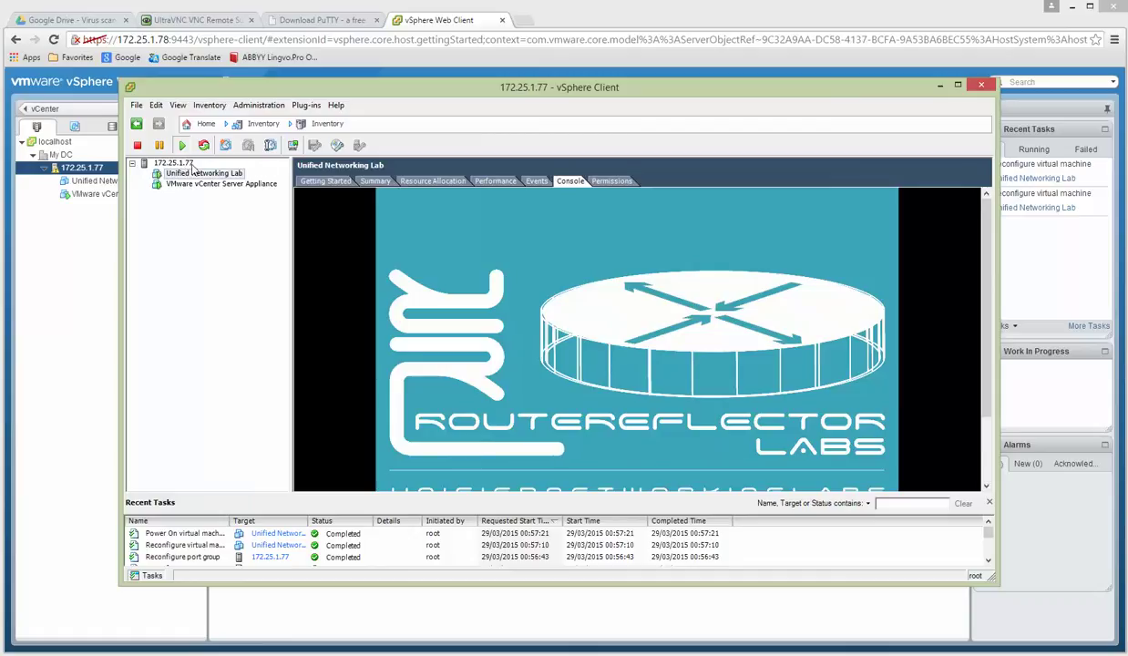
Move the vSphere Client window up and enlarge it.
{"action": "left_click_drag", "start_coordinate": [481, 92], "coordinate": [484, 64]}
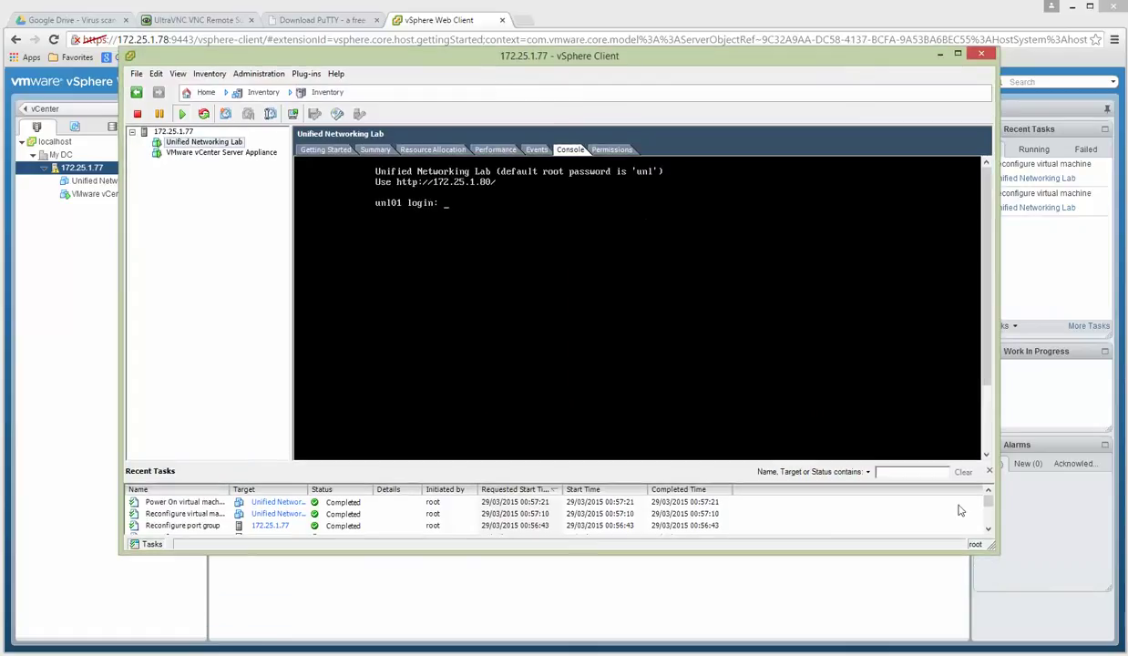
{"action": "left_click_drag", "start_coordinate": [998, 552], "coordinate": [1005, 566]}
{"action": "left_click_drag", "start_coordinate": [1022, 610], "coordinate": [1024, 623]}
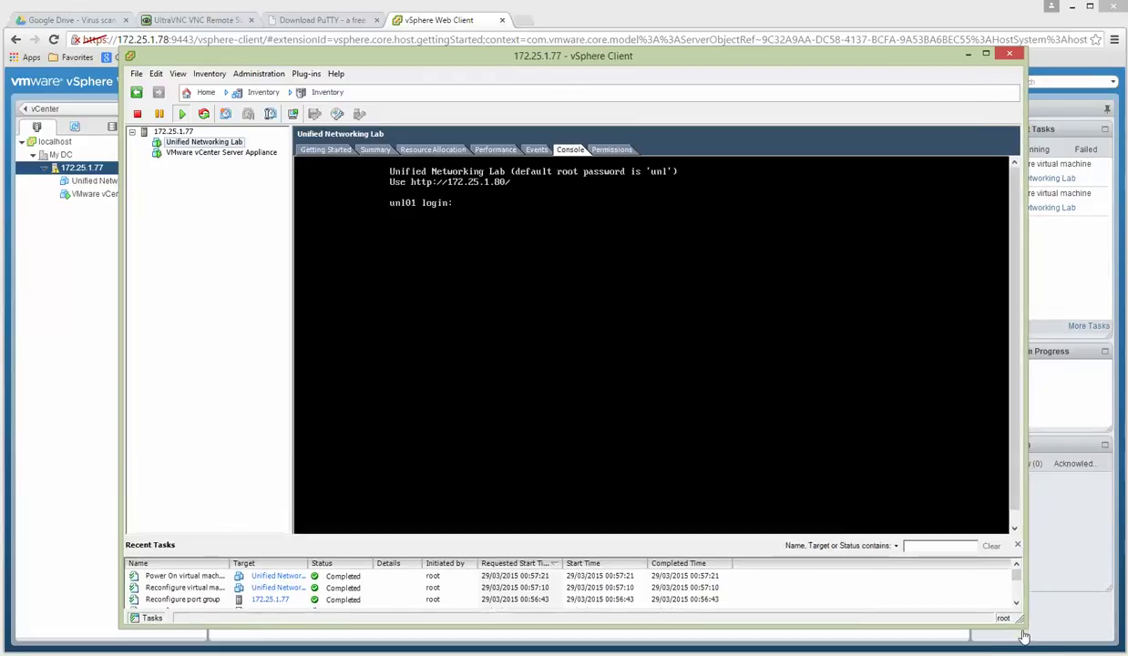
Log into the VM console as root with the default password.
{"action": "left_click", "coordinate": [482, 209]}
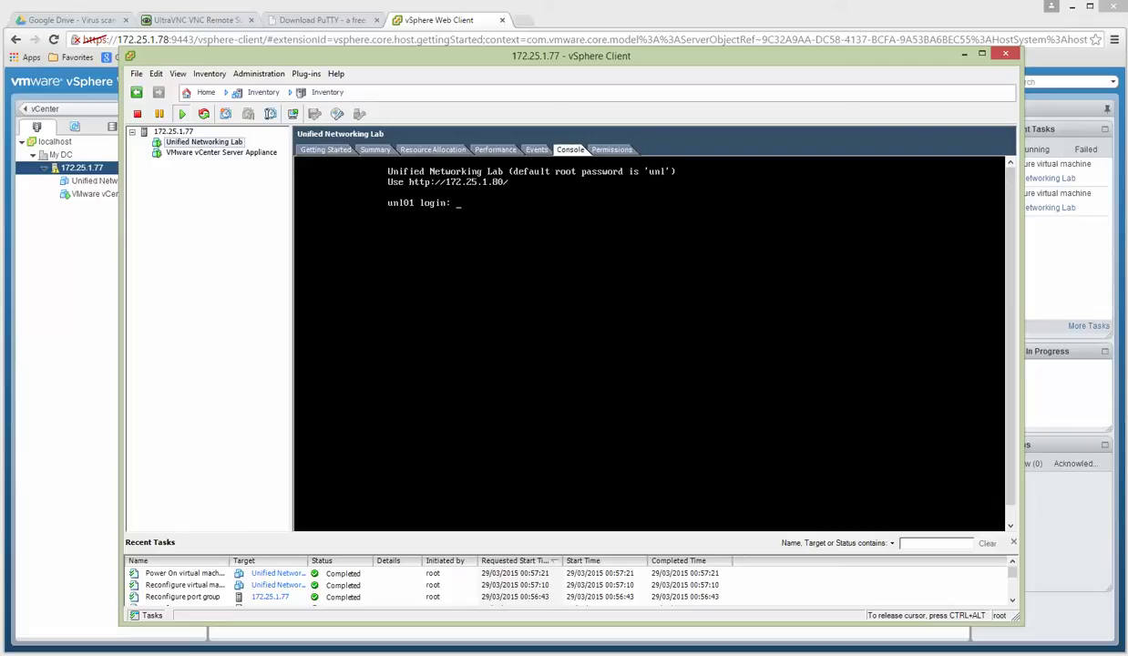
{"action": "type", "text": "root"}
{"action": "key", "text": "Return"}
{"action": "type", "text": "unl"}
{"action": "key", "text": "Return"}
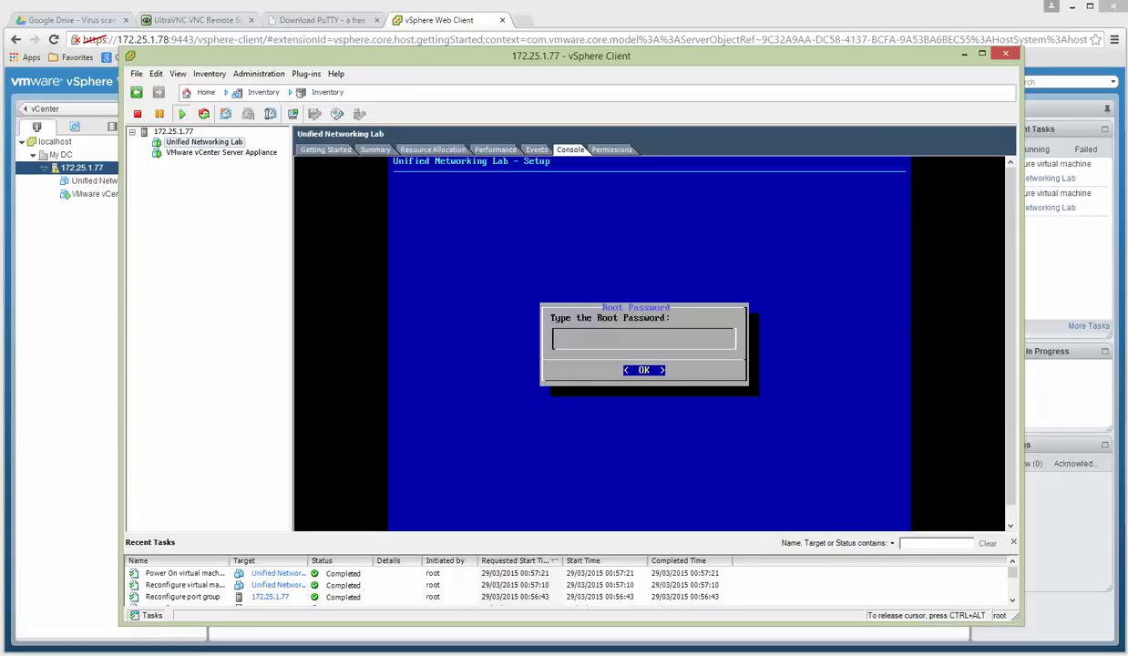
Confirm the root password, keep hostname unl01 and domain example.com, and choose static addressing.
{"action": "key", "text": "Return"}
{"action": "key", "text": "Return"}
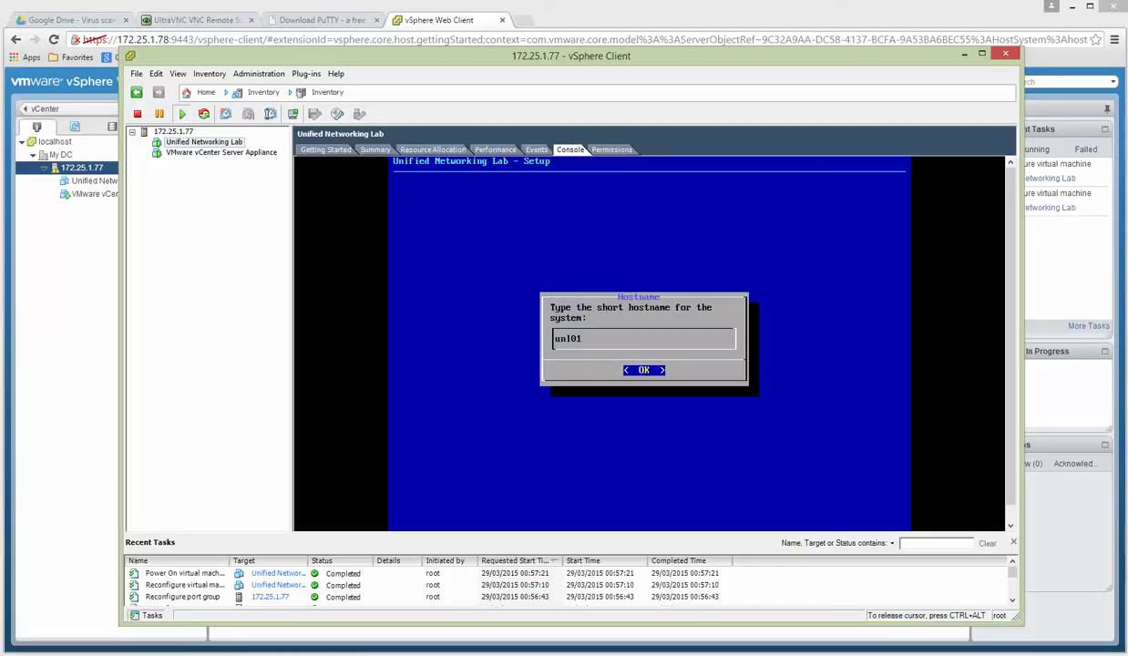
{"action": "key", "text": "Return"}
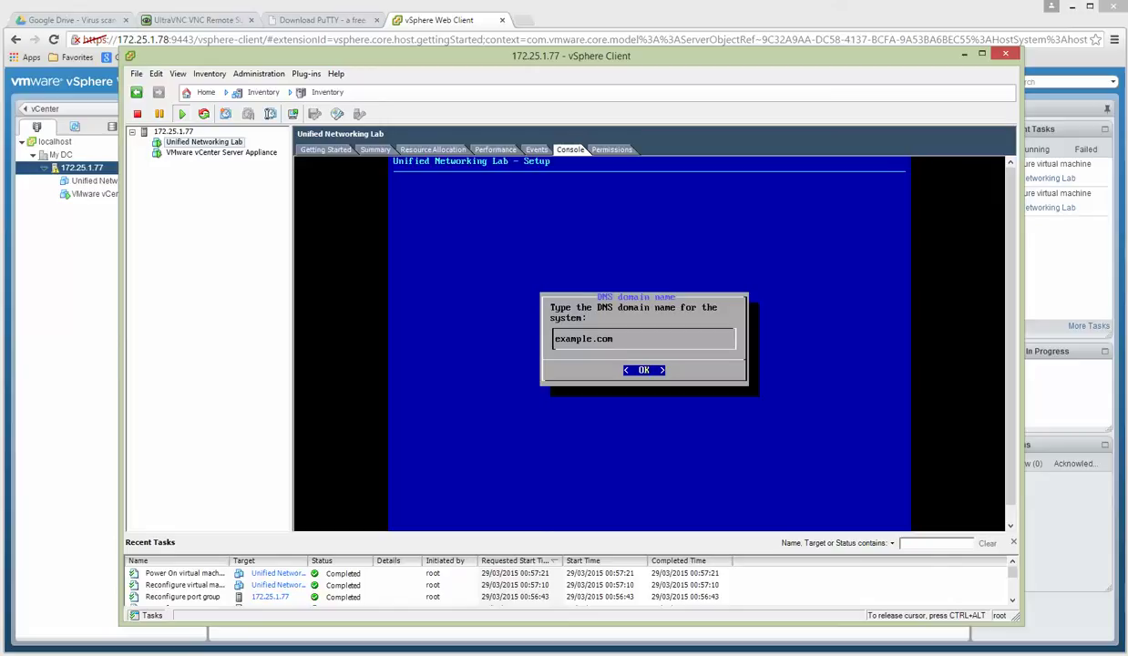
{"action": "key", "text": "Return"}
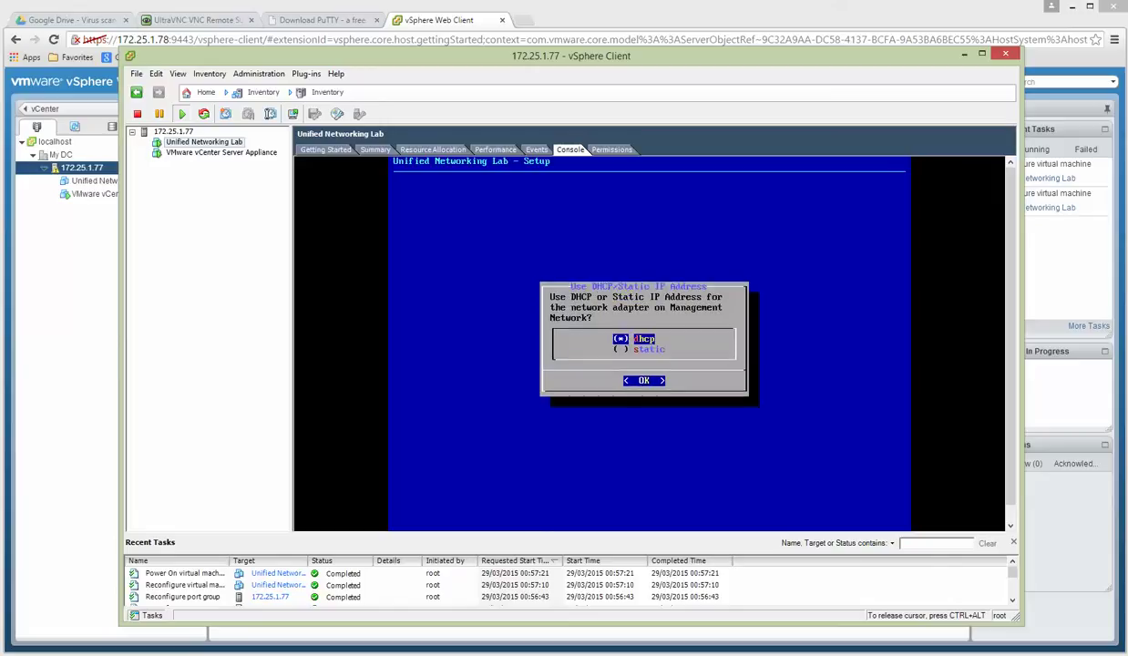
{"action": "key", "text": "Down"}
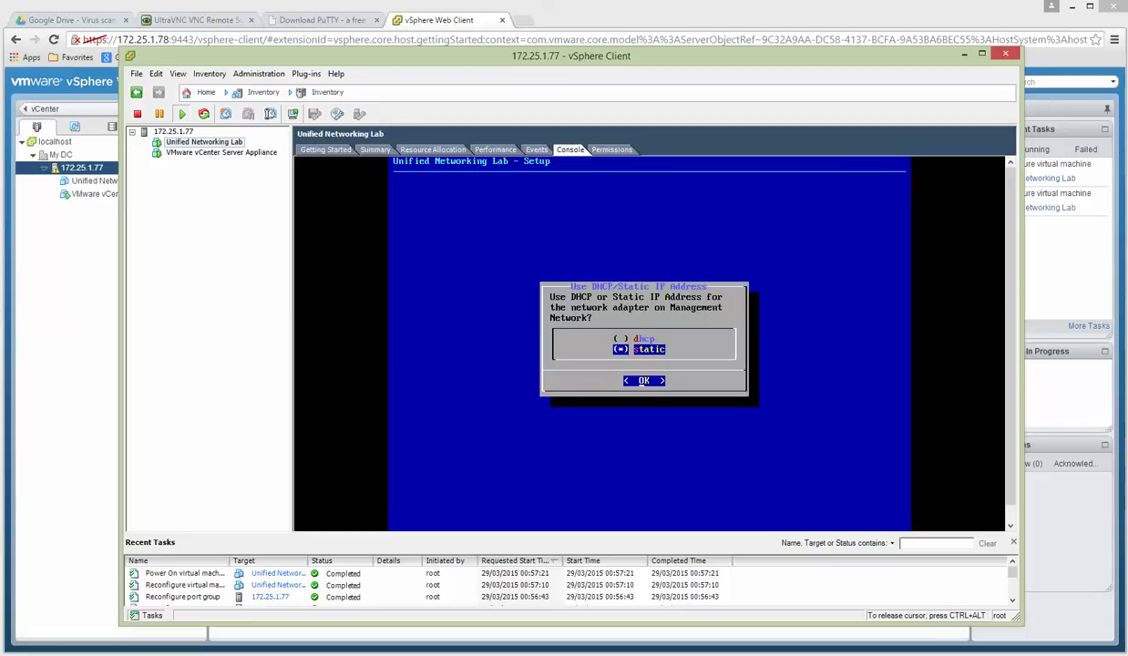
{"action": "key", "text": "Return"}
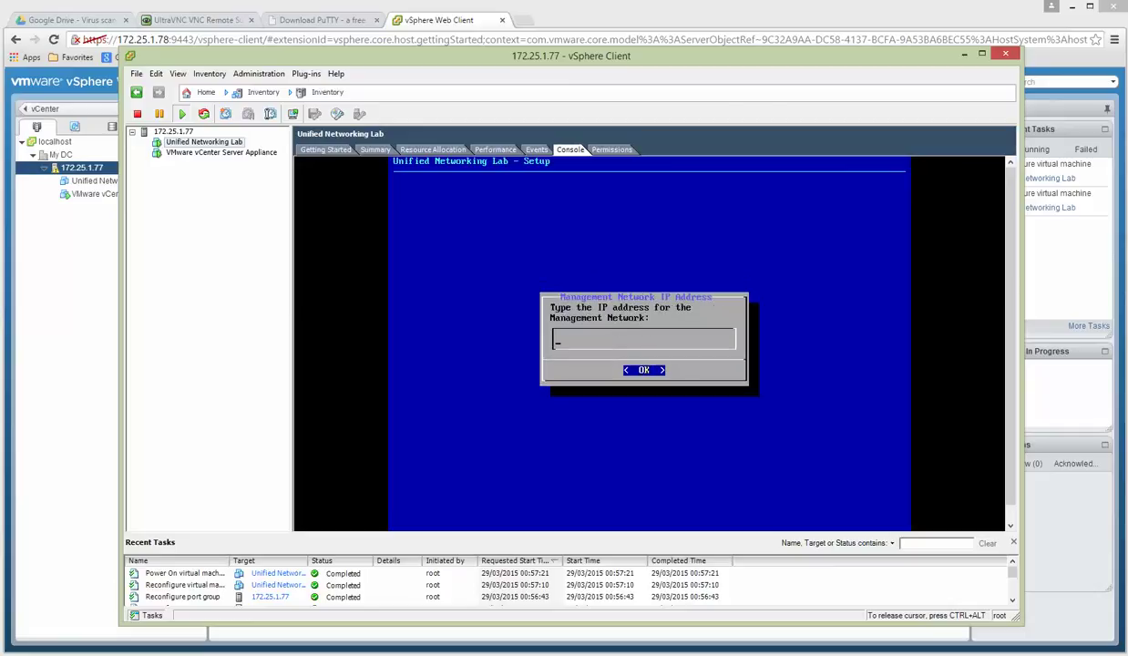
Enter management IP 172.25.1.80, mask 255.255.255.0, gateway 172.25.1.1 and primary DNS 8.8.8.8.
{"action": "type", "text": "172.25.1.80"}
{"action": "key", "text": "Return"}
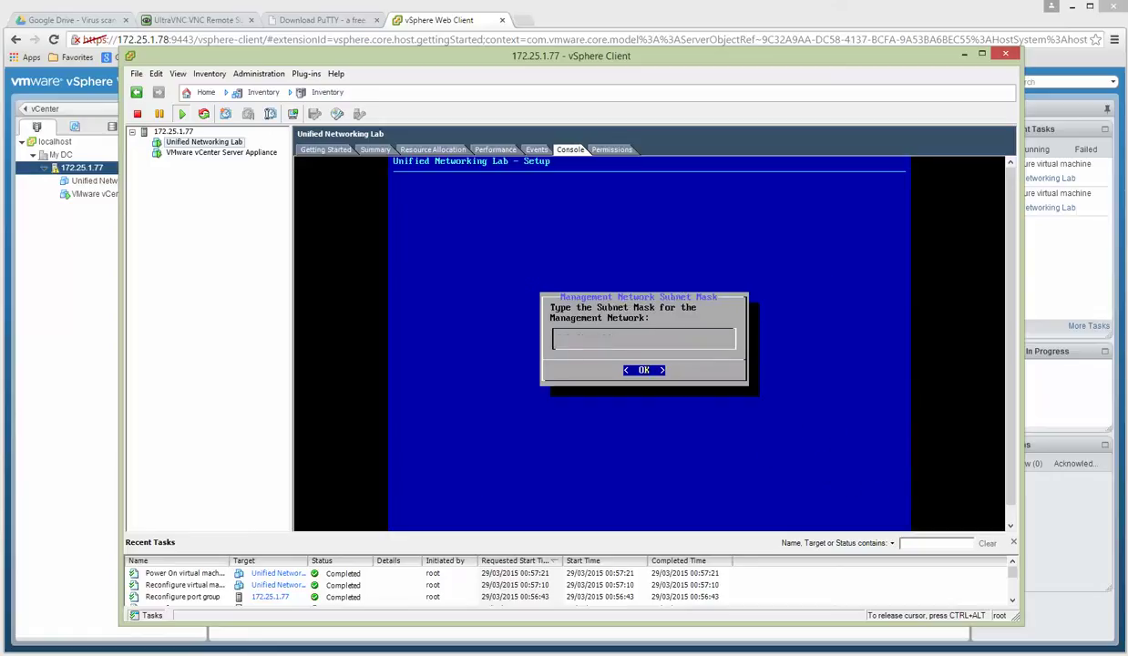
{"action": "type", "text": "255.255.255.0"}
{"action": "key", "text": "Return"}
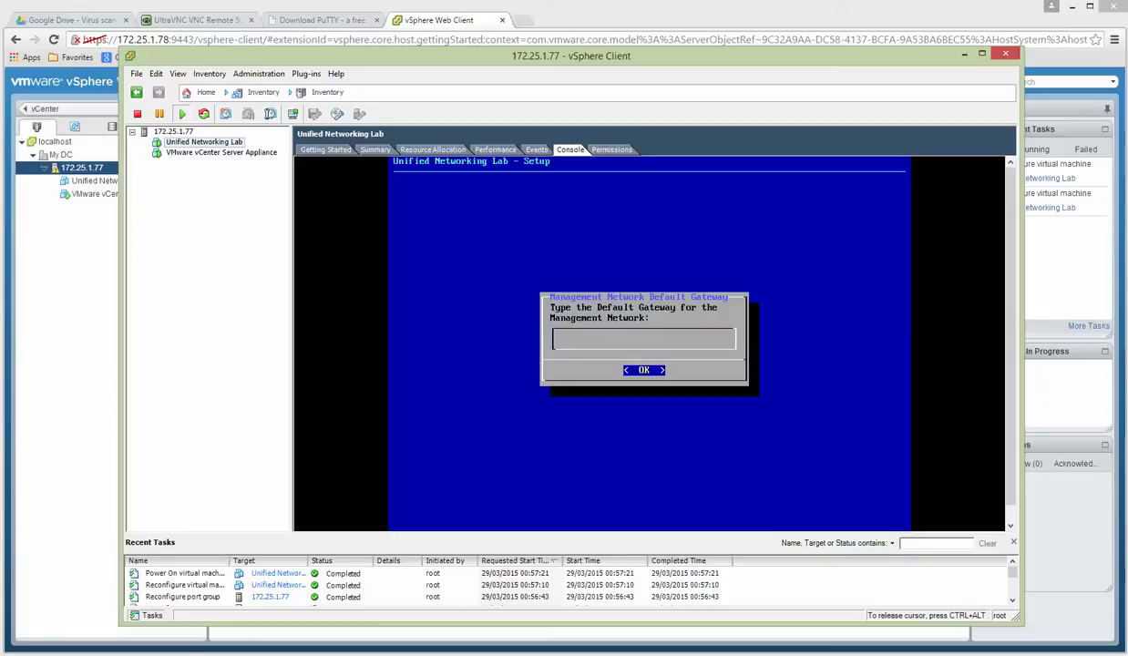
{"action": "type", "text": "72.25.1.1"}
{"action": "key", "text": "Return"}
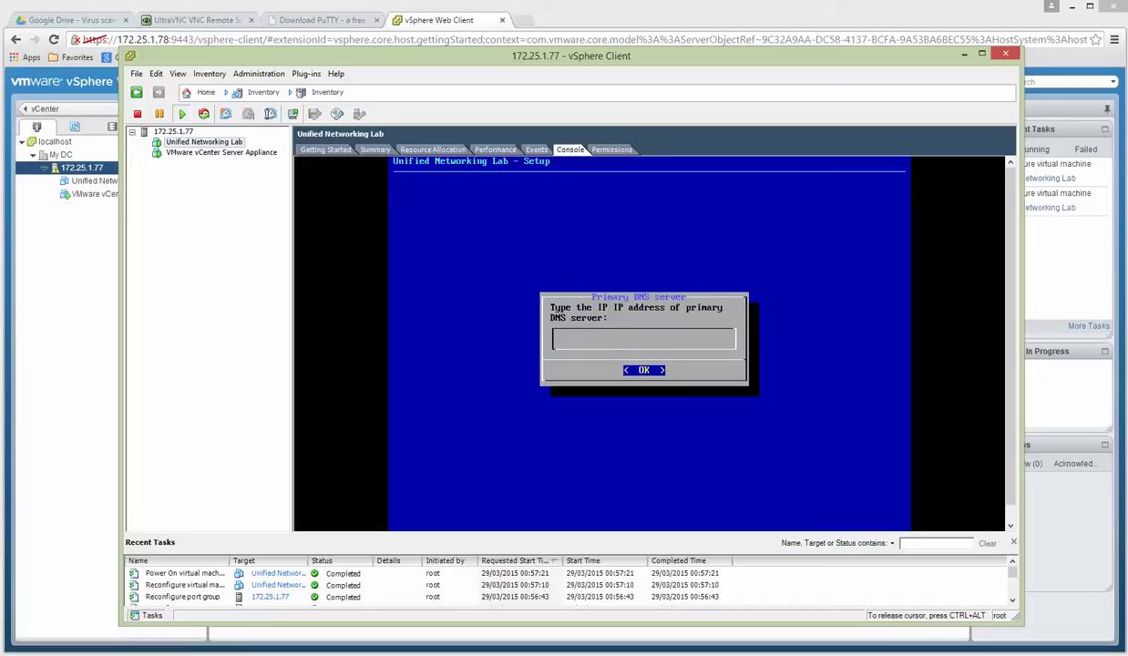
{"action": "type", "text": "8.8.8.8"}
Set secondary DNS 8.8.4.4, leave NTP empty, and keep the direct internet connection to finish.
{"action": "key", "text": "Return"}
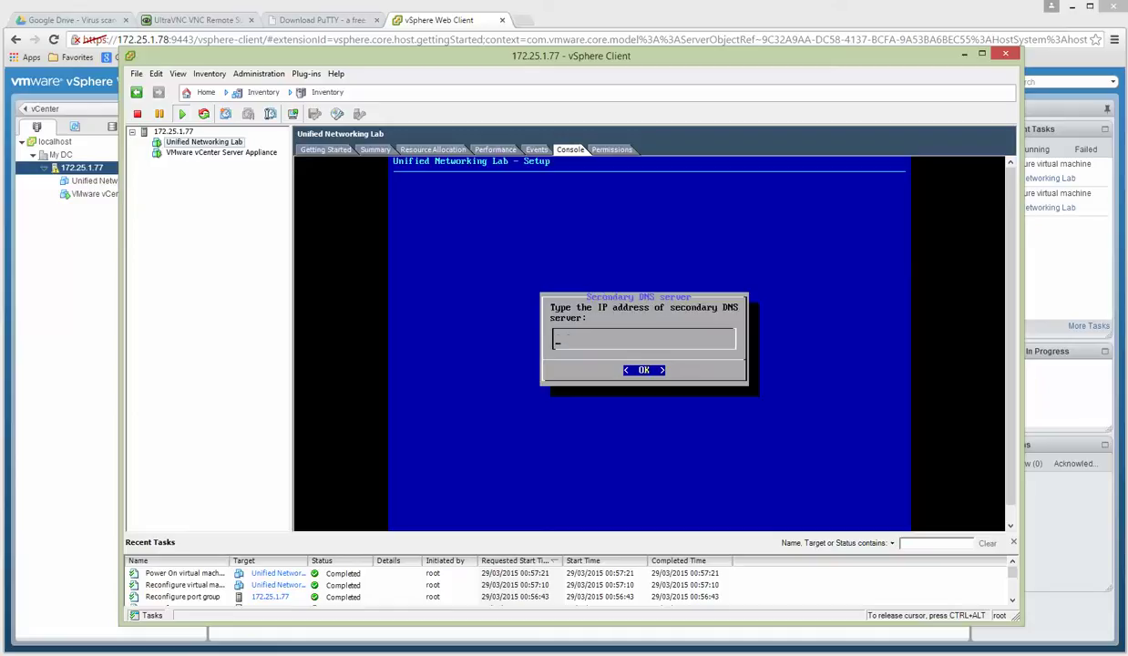
{"action": "type", "text": "8.8.8"}
{"action": "key", "text": "BackSpace"}
{"action": "type", "text": "4.4"}
{"action": "key", "text": "Return"}
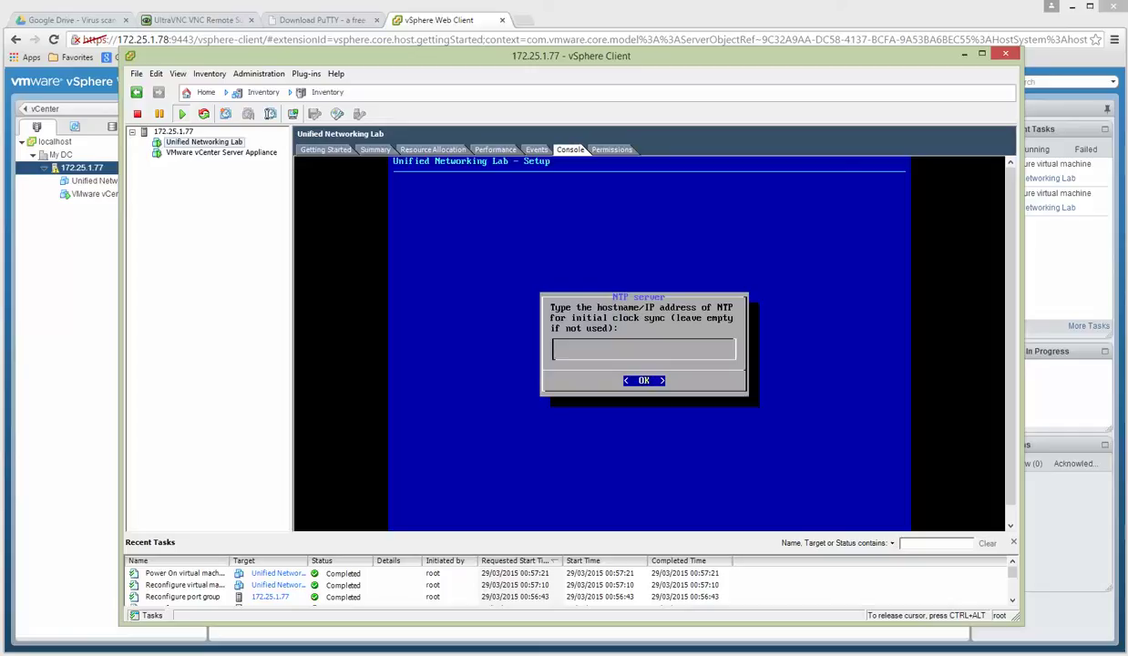
{"action": "key", "text": "Return"}
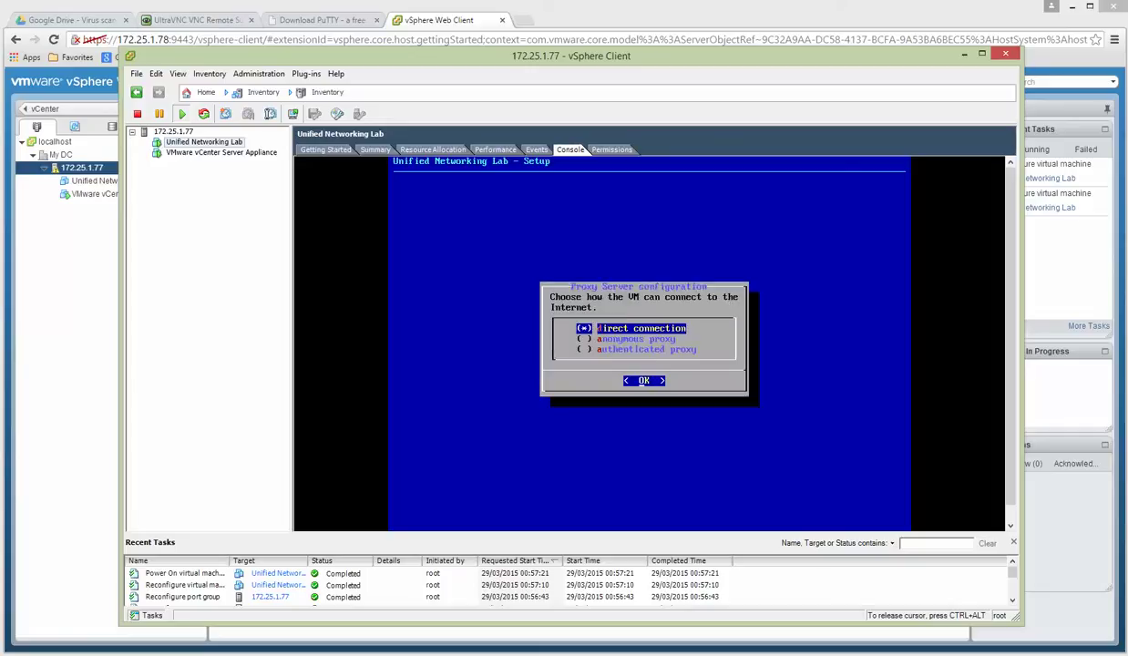
{"action": "key", "text": "Return"}
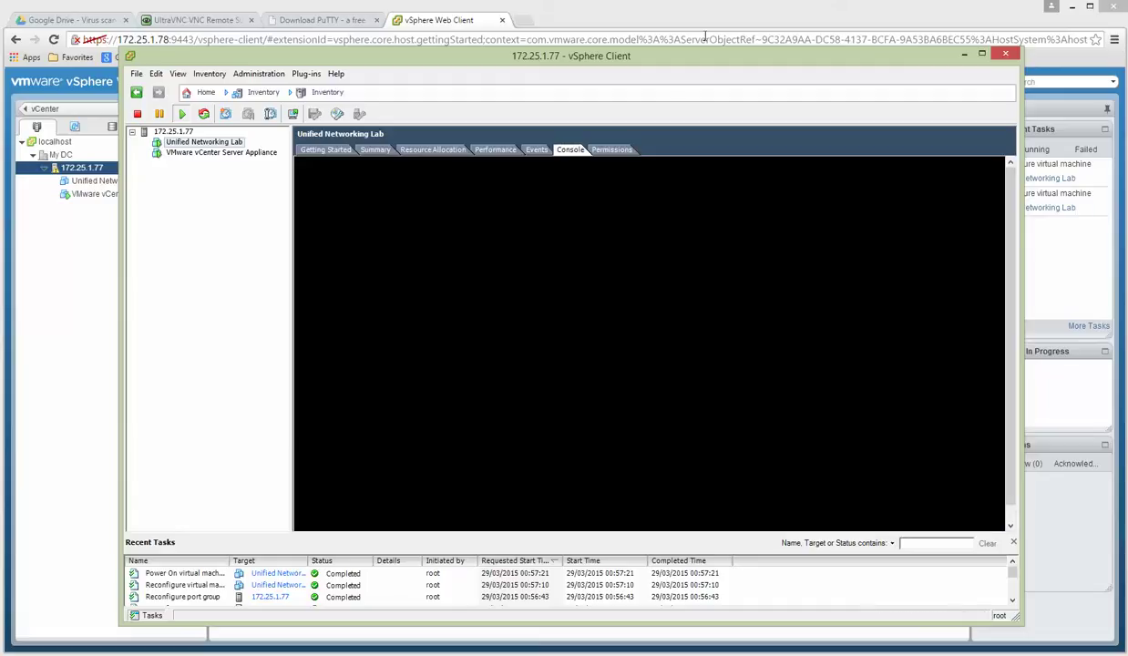
Release keyboard control from the VM console with Ctrl+Alt after the reboot.
{"action": "key", "text": "ctrl+alt"}
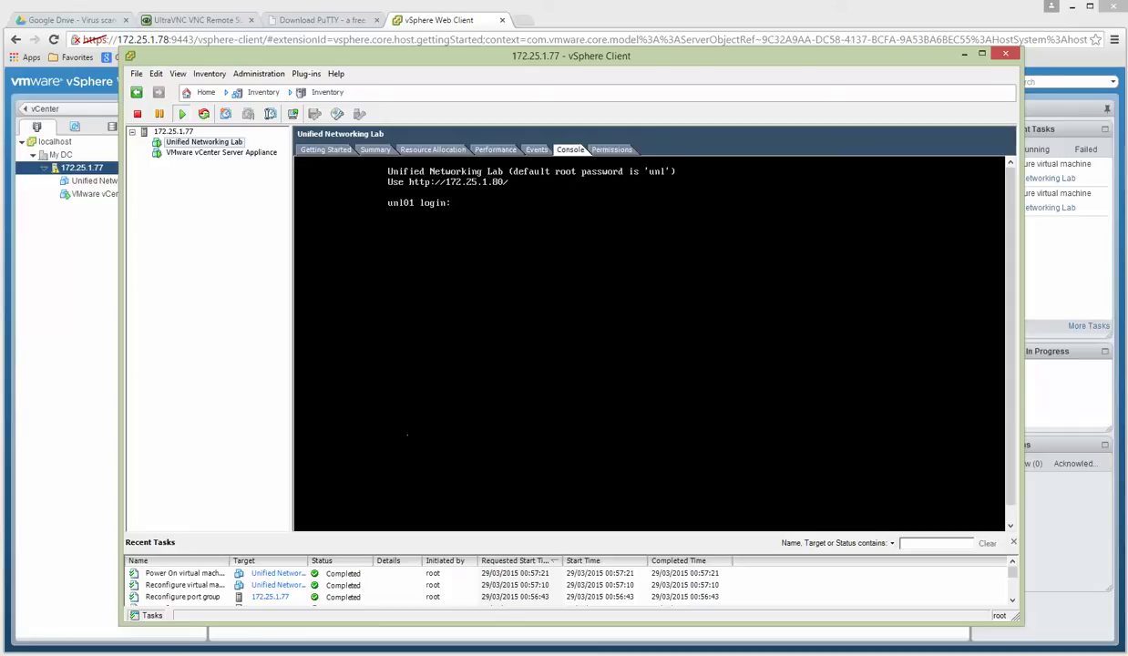
{"action": "key", "text": "ctrl+alt"}
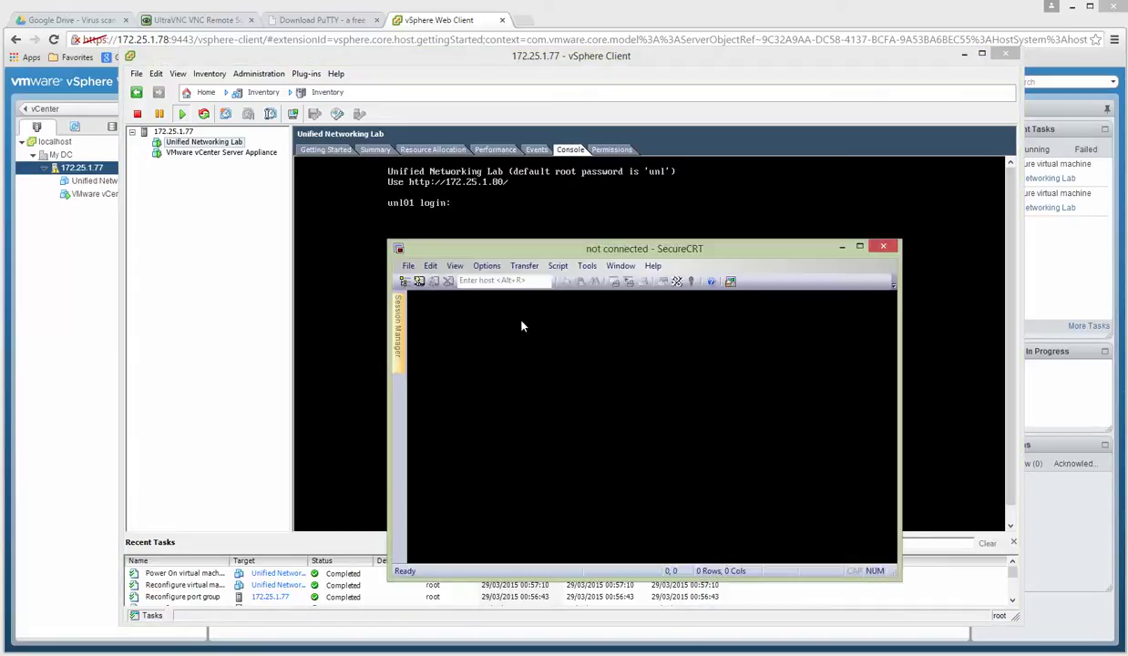
Quick-connect over SSH2 to 172.25.1.80 with username root.
{"action": "left_click", "coordinate": [418, 282]}
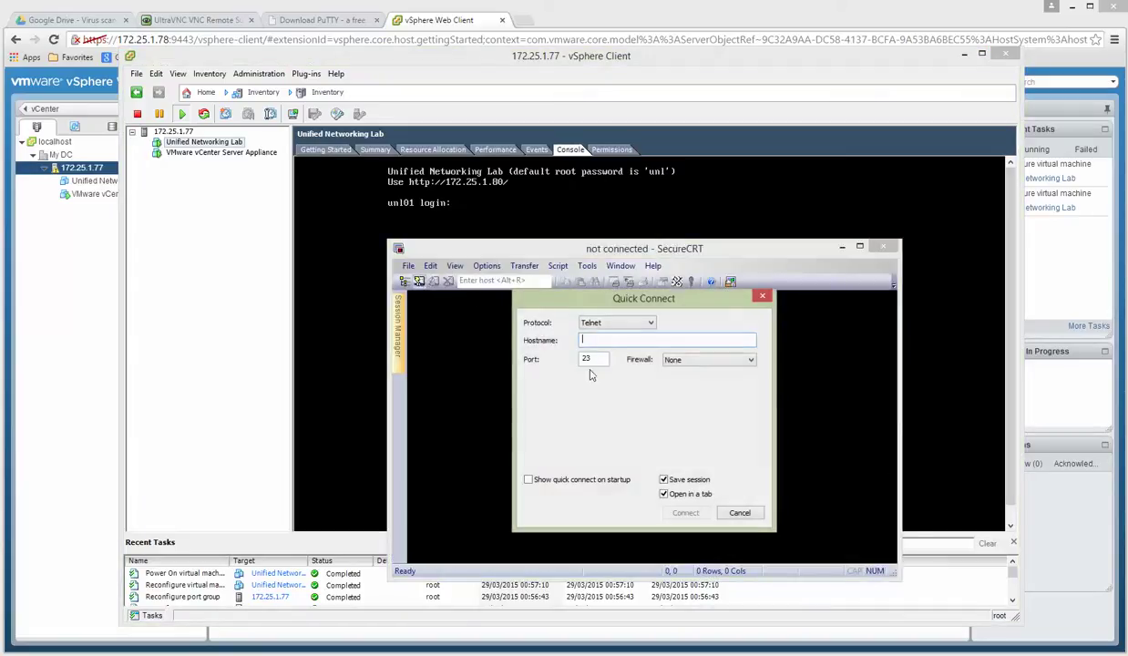
{"action": "left_click", "coordinate": [622, 324]}
{"action": "left_click", "coordinate": [589, 334]}
{"action": "left_click", "coordinate": [584, 340]}
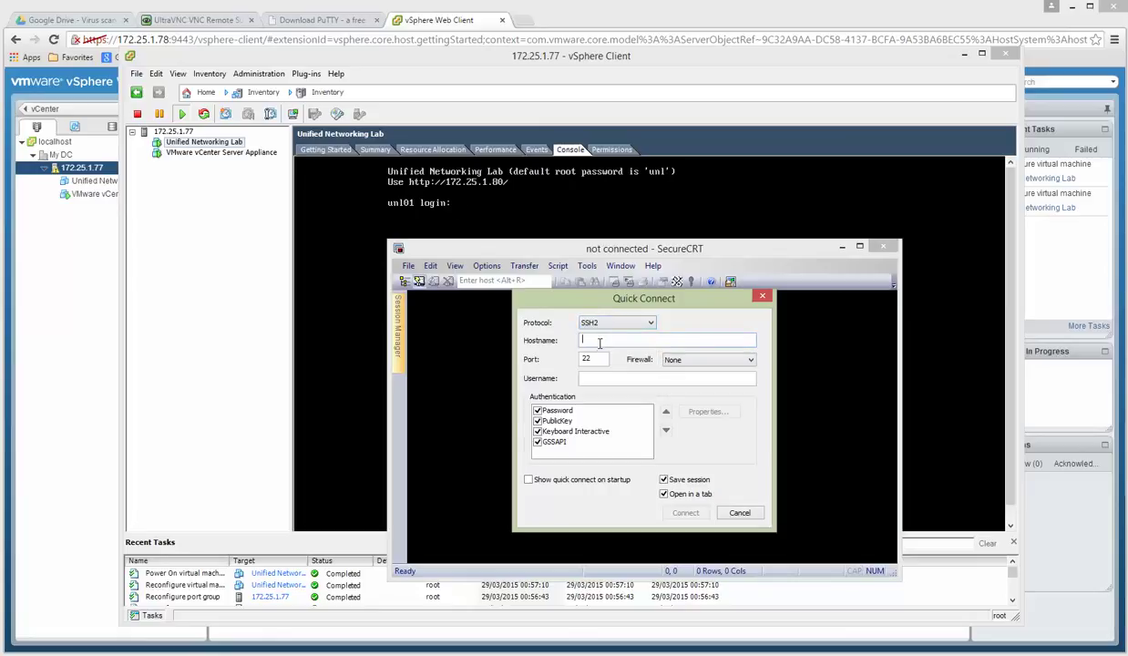
{"action": "type", "text": "172.2"}
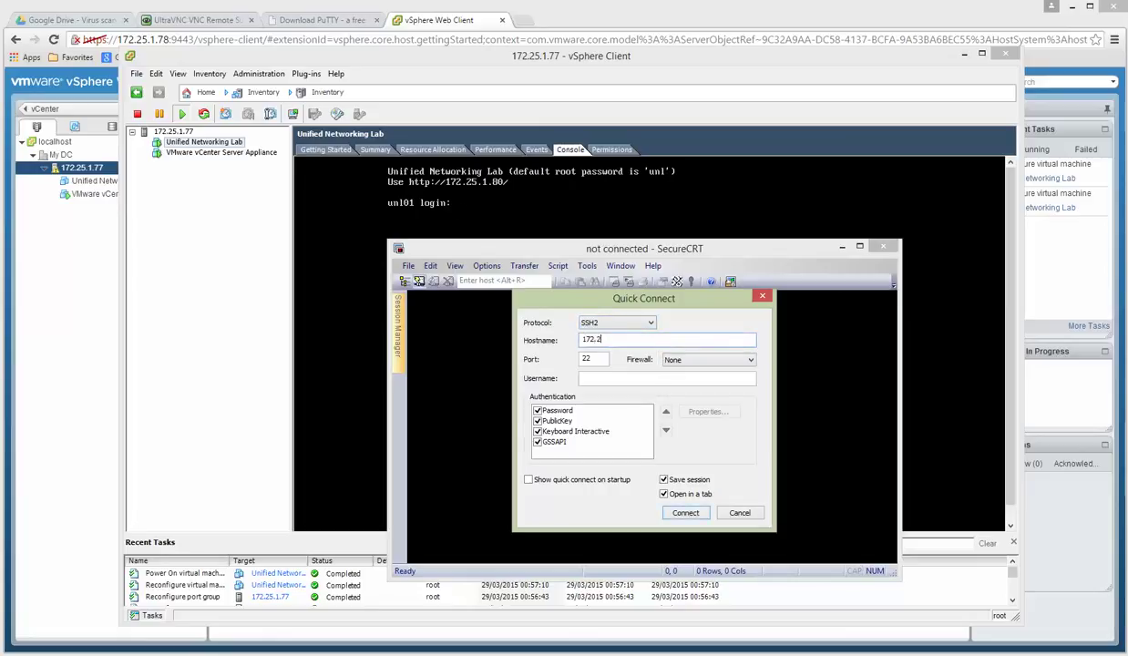
{"action": "type", "text": "5.1.80"}
{"action": "left_click", "coordinate": [616, 377]}
{"action": "type", "text": "root"}
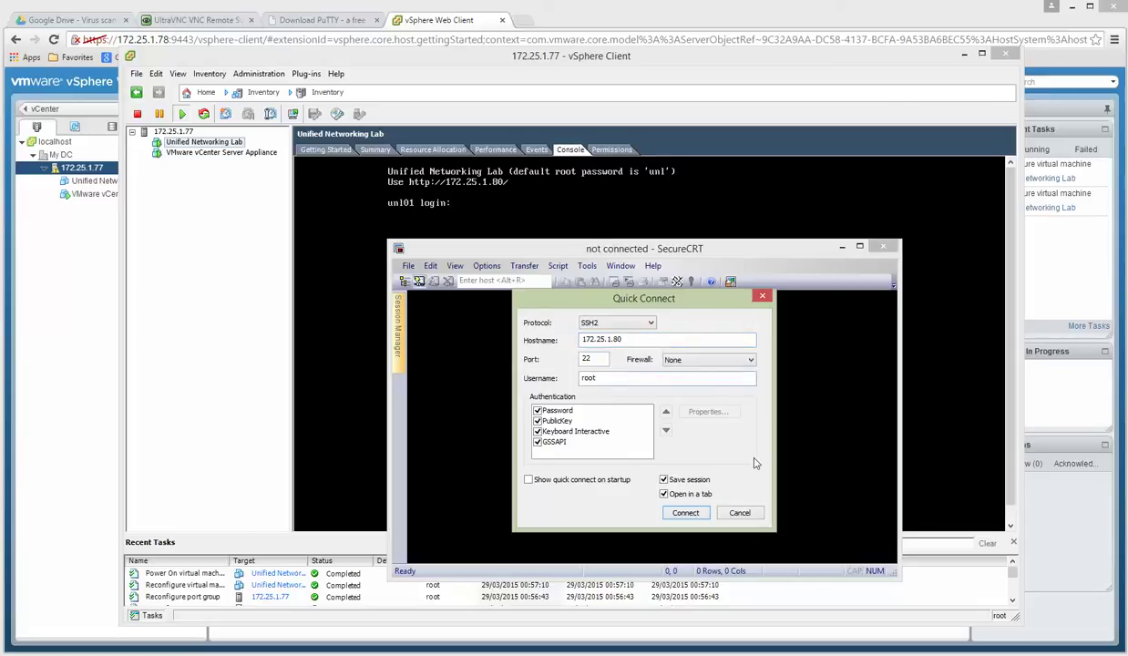
{"action": "left_click", "coordinate": [688, 514]}
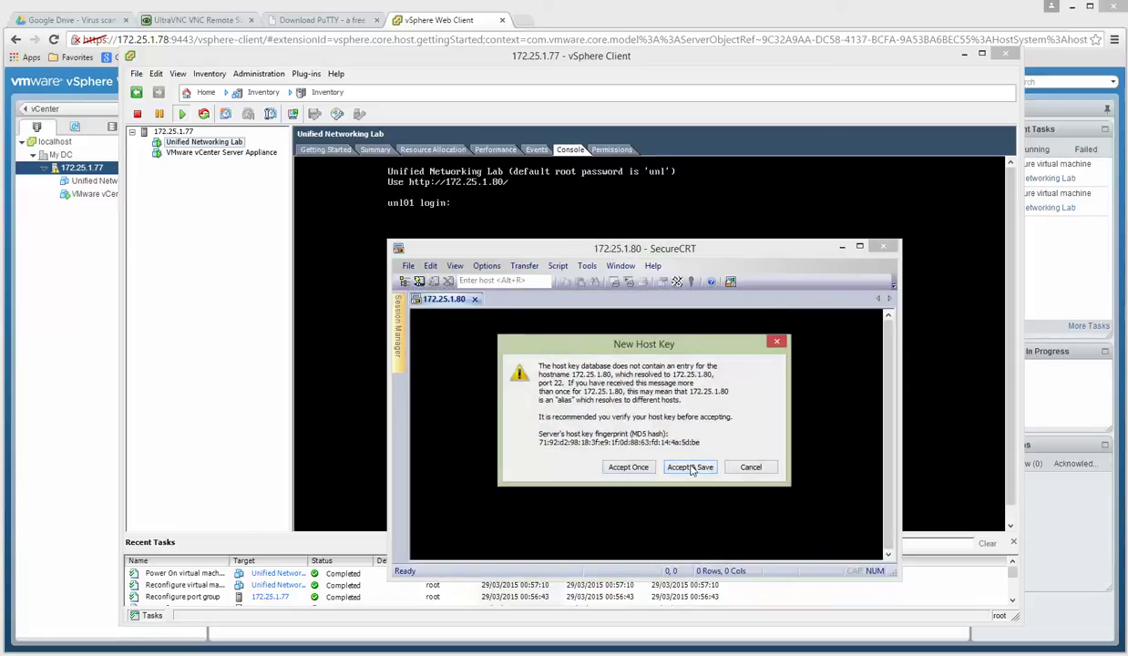
Accept and save the host key, then log in with the root password.
{"action": "left_click", "coordinate": [682, 465]}
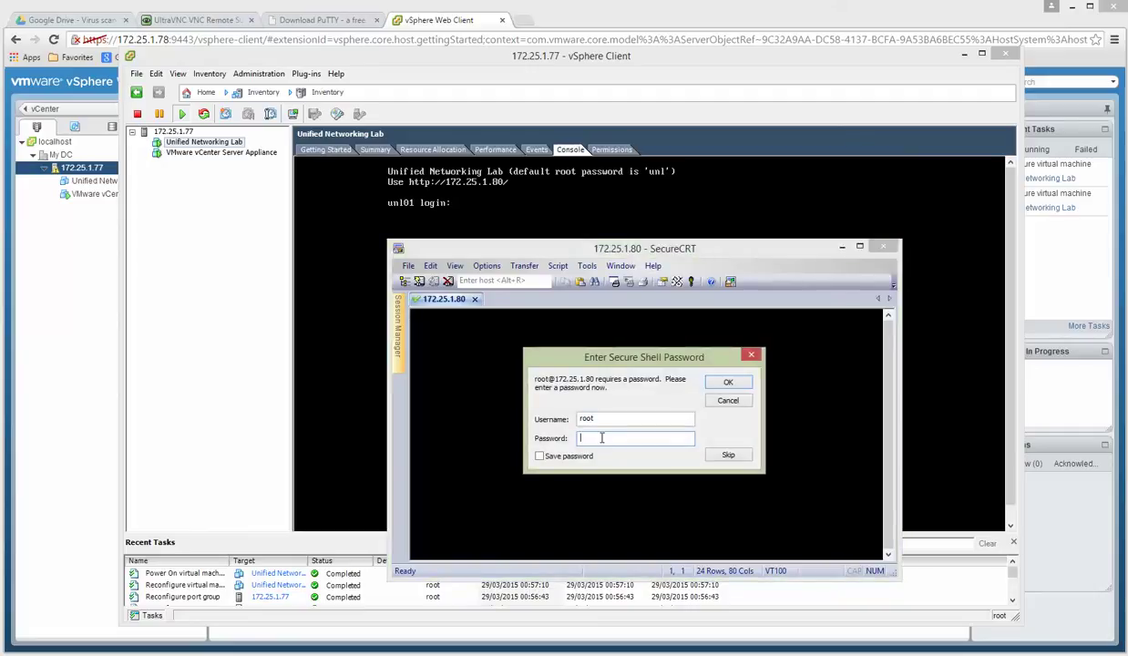
{"action": "type", "text": "unl"}
{"action": "left_click", "coordinate": [728, 382]}
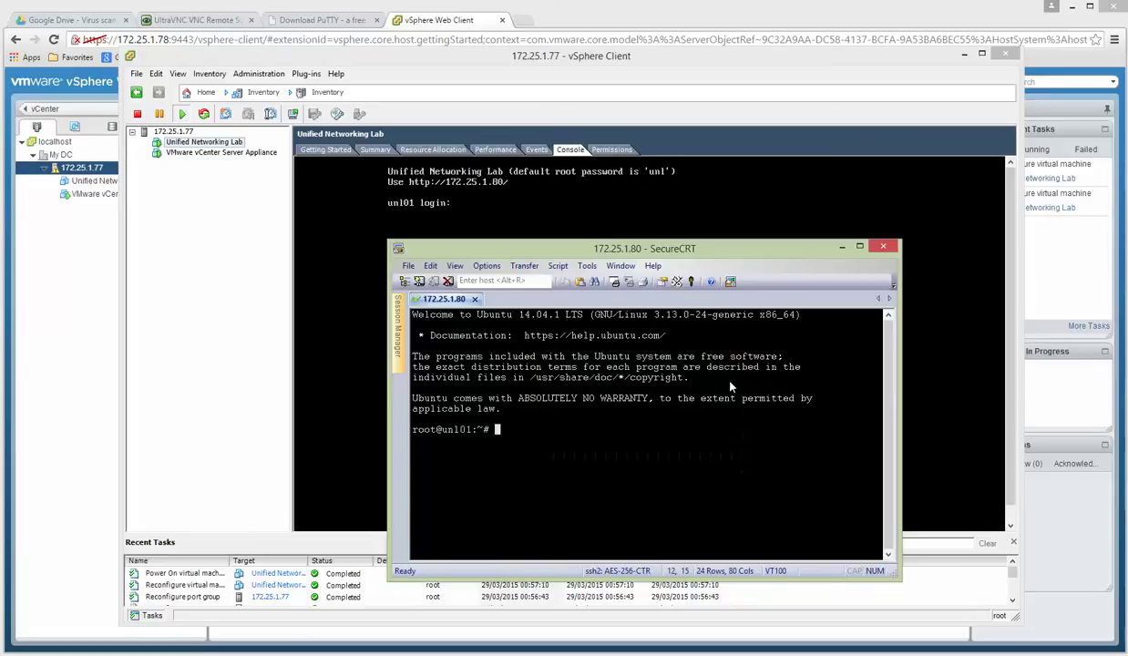
Move the SecureCRT window up and enlarge it to 28 rows by 102 columns.
{"action": "left_click_drag", "start_coordinate": [674, 248], "coordinate": [644, 154]}
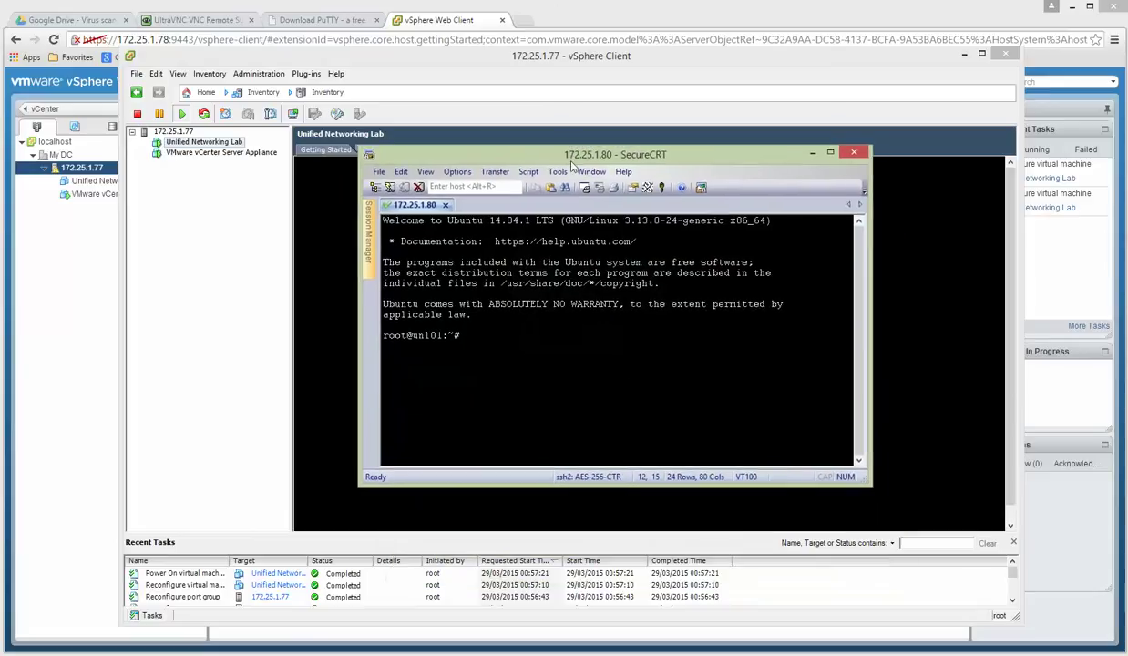
{"action": "left_click_drag", "start_coordinate": [869, 485], "coordinate": [1004, 529]}
{"action": "left_click_drag", "start_coordinate": [711, 155], "coordinate": [647, 117]}
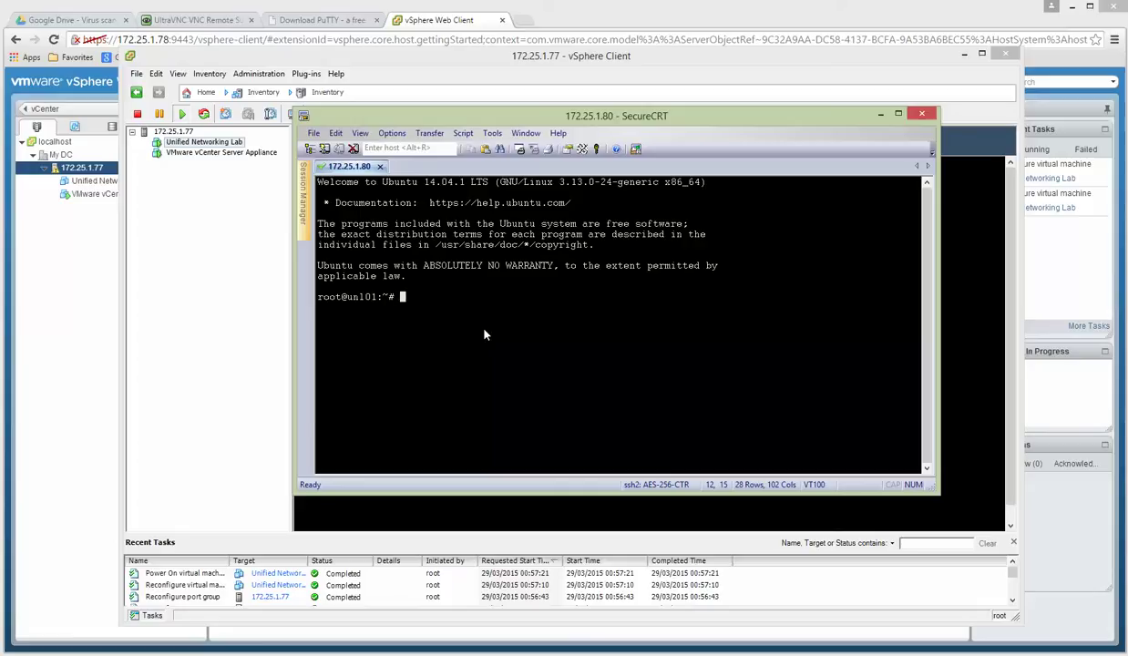
Start and then erase an apt-get update command, then type 'ping ww.google.com' at the root prompt.
{"action": "type", "text": "apt-get update"}
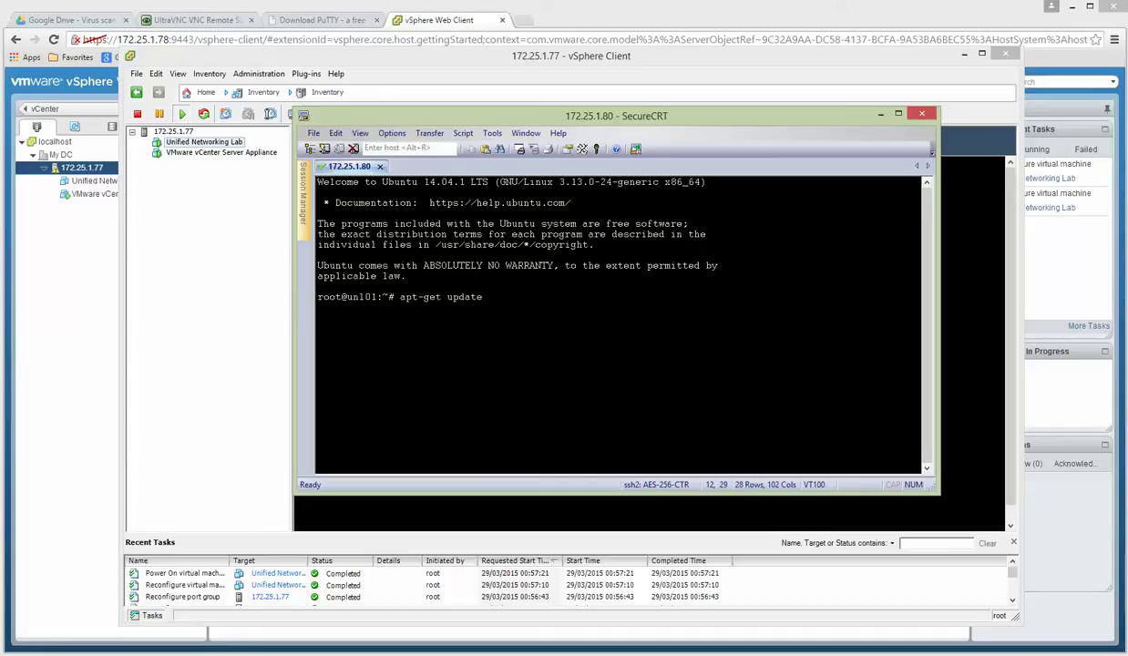
{"action": "key", "text": "BackSpace"}
{"action": "key", "text": "BackSpace"}
{"action": "key", "text": "BackSpace"}
{"action": "key", "text": "BackSpace"}
{"action": "key", "text": "BackSpace"}
{"action": "key", "text": "BackSpace"}
{"action": "key", "text": "BackSpace"}
{"action": "key", "text": "BackSpace"}
{"action": "key", "text": "BackSpace"}
{"action": "key", "text": "BackSpace"}
{"action": "key", "text": "BackSpace"}
{"action": "key", "text": "BackSpace"}
{"action": "key", "text": "BackSpace"}
{"action": "type", "text": "ping ww.google.com"}
{"action": "key", "text": "Return"}
{"action": "key", "text": "ctrl+c"}
{"action": "key", "text": "Up"}
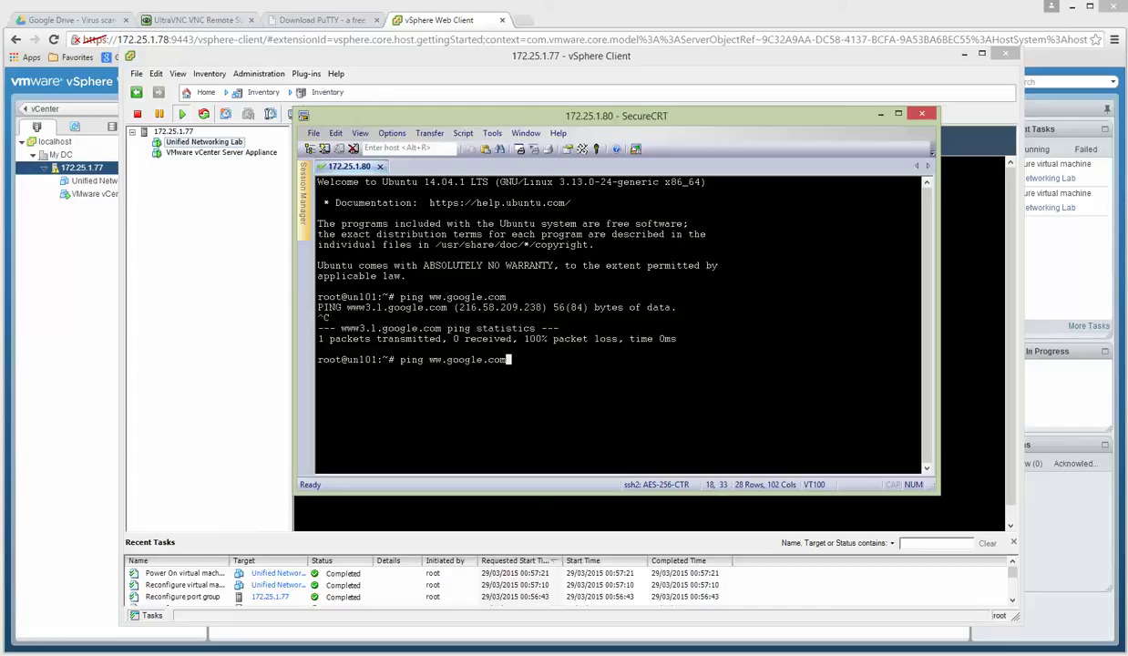
{"action": "key", "text": "Left"}
{"action": "key", "text": "Left"}
{"action": "key", "text": "Left"}
{"action": "key", "text": "Left"}
{"action": "key", "text": "Left"}
{"action": "key", "text": "Left"}
{"action": "key", "text": "Left"}
{"action": "key", "text": "Left"}
{"action": "key", "text": "Left"}
{"action": "key", "text": "Left"}
{"action": "key", "text": "Left"}
{"action": "type", "text": "w"}
{"action": "key", "text": "Return"}
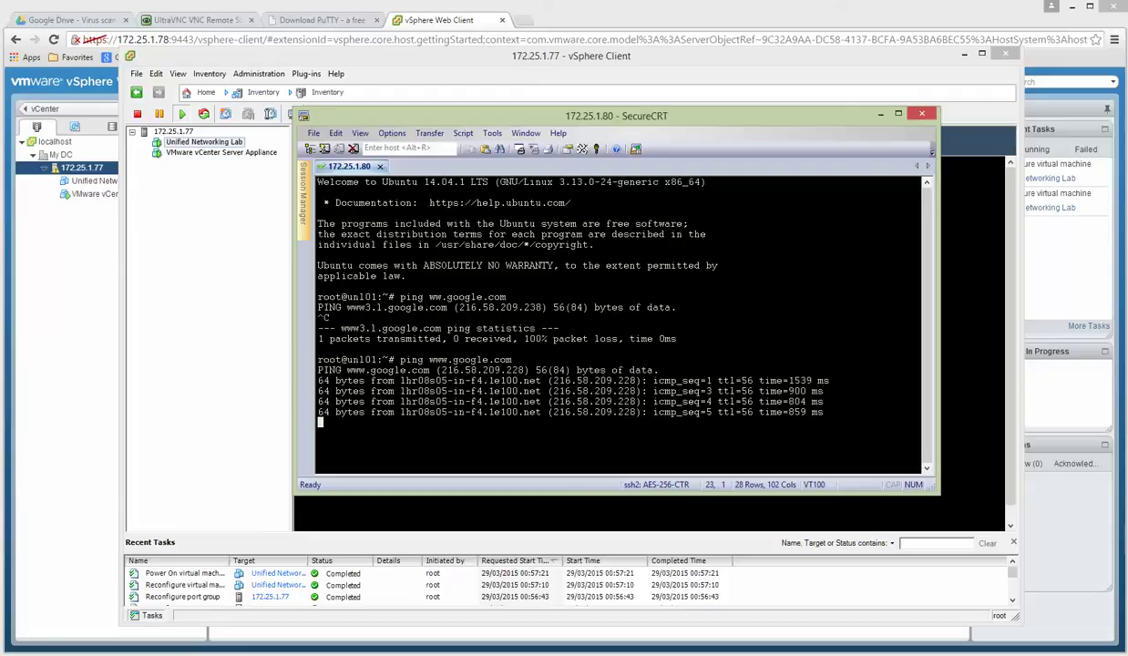
{"action": "key", "text": "ctrl+c"}
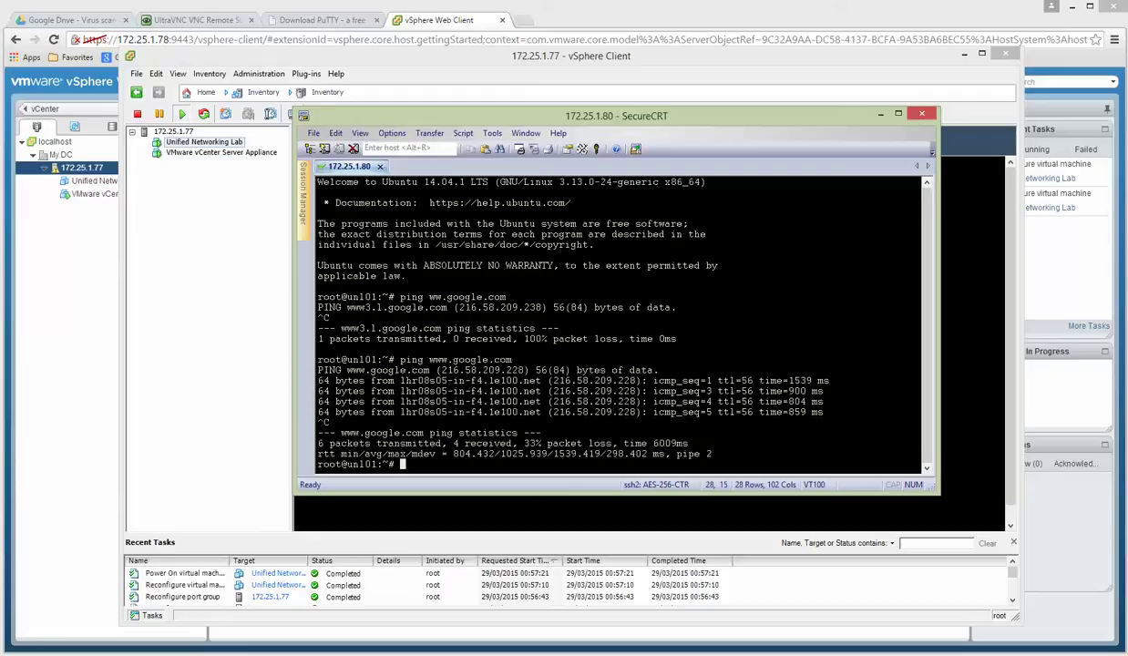
{"action": "type", "text": "apt-get update"}
Run apt-get update, fetching 30.1 MB of package lists, and shift the window slightly higher.
{"action": "key", "text": "Return"}
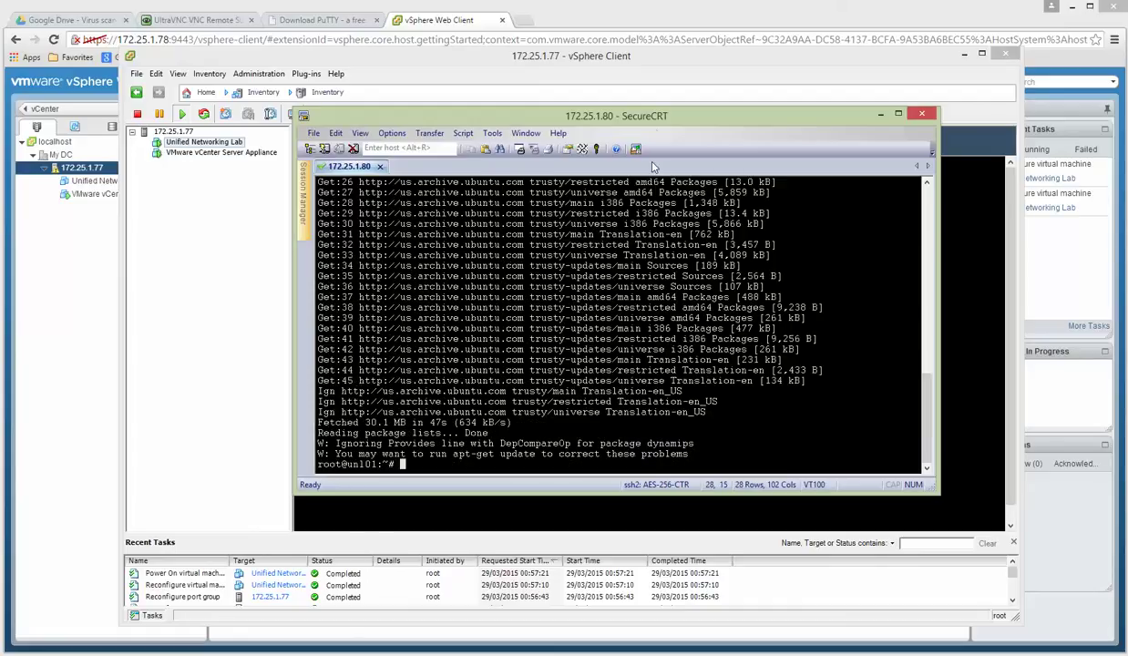
{"action": "left_click_drag", "start_coordinate": [660, 118], "coordinate": [666, 100]}
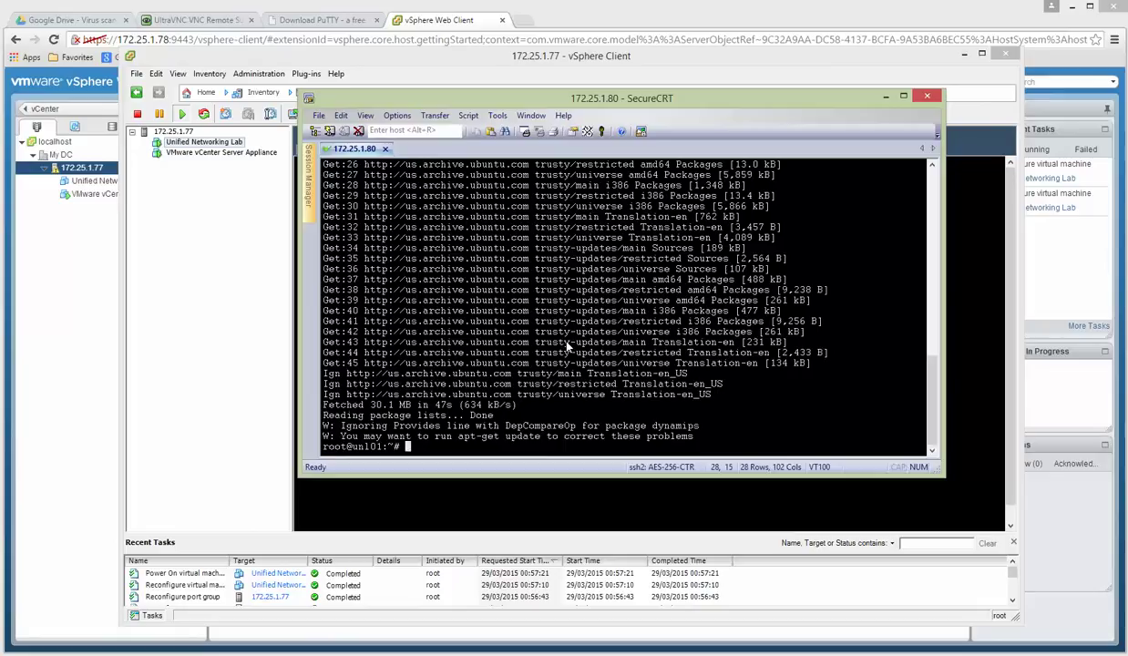
Upgrade unetlab to 0.8.6-36 with apt-get upgrade, keeping the current /etc/issue, then minimize SecureCRT.
{"action": "type", "text": "apt-get upgrade"}
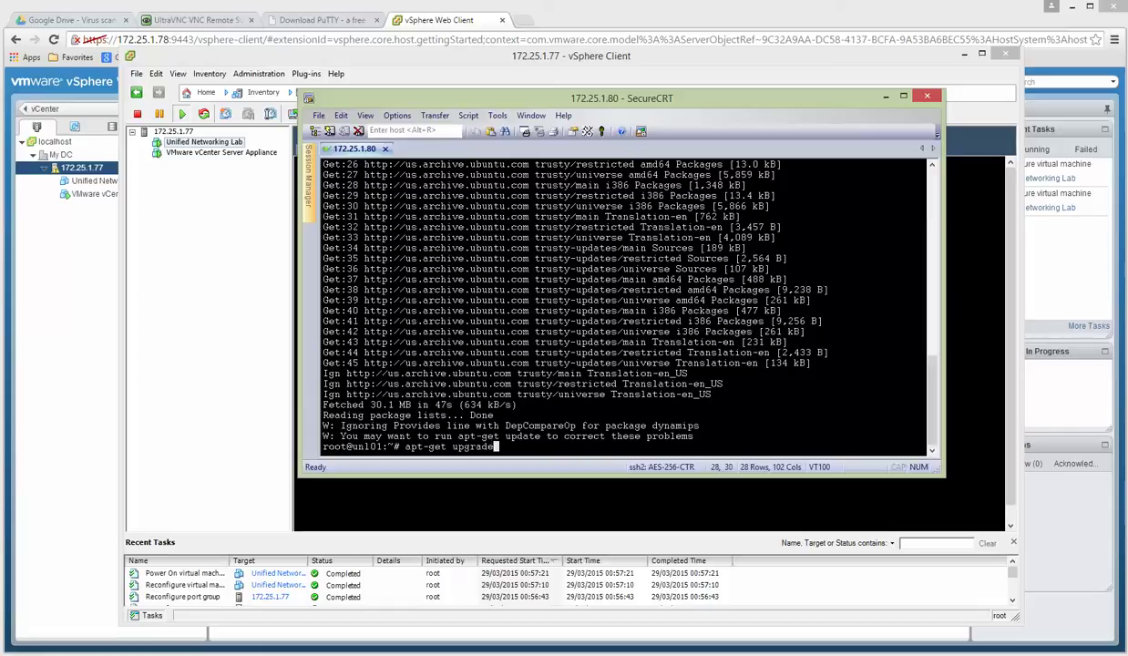
{"action": "type", "text": " unrtlab"}
{"action": "key", "text": "BackSpace"}
{"action": "key", "text": "BackSpace"}
{"action": "key", "text": "BackSpace"}
{"action": "key", "text": "BackSpace"}
{"action": "key", "text": "BackSpace"}
{"action": "type", "text": "etlab"}
{"action": "key", "text": "Return"}
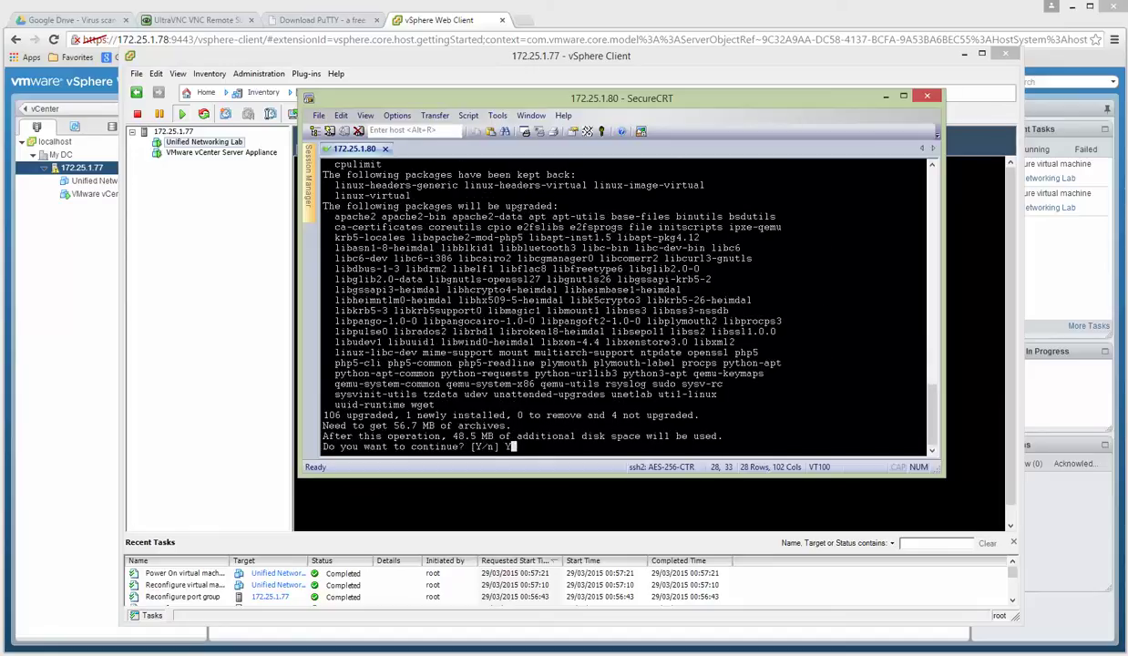
{"action": "type", "text": "Y"}
{"action": "key", "text": "Return"}
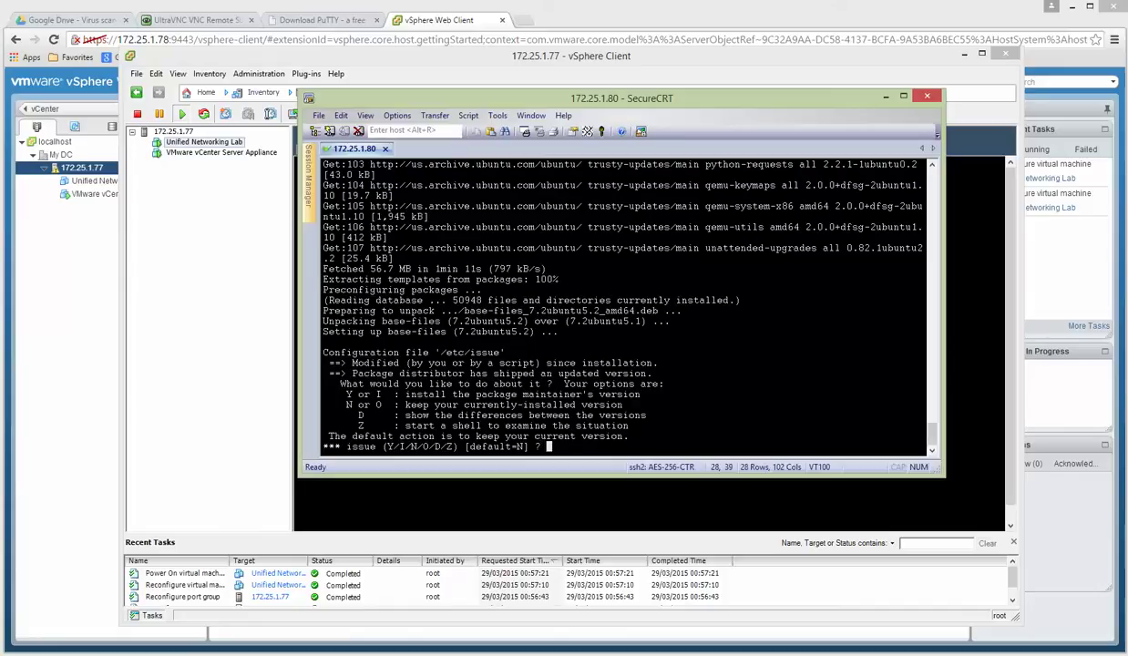
{"action": "key", "text": "Return"}
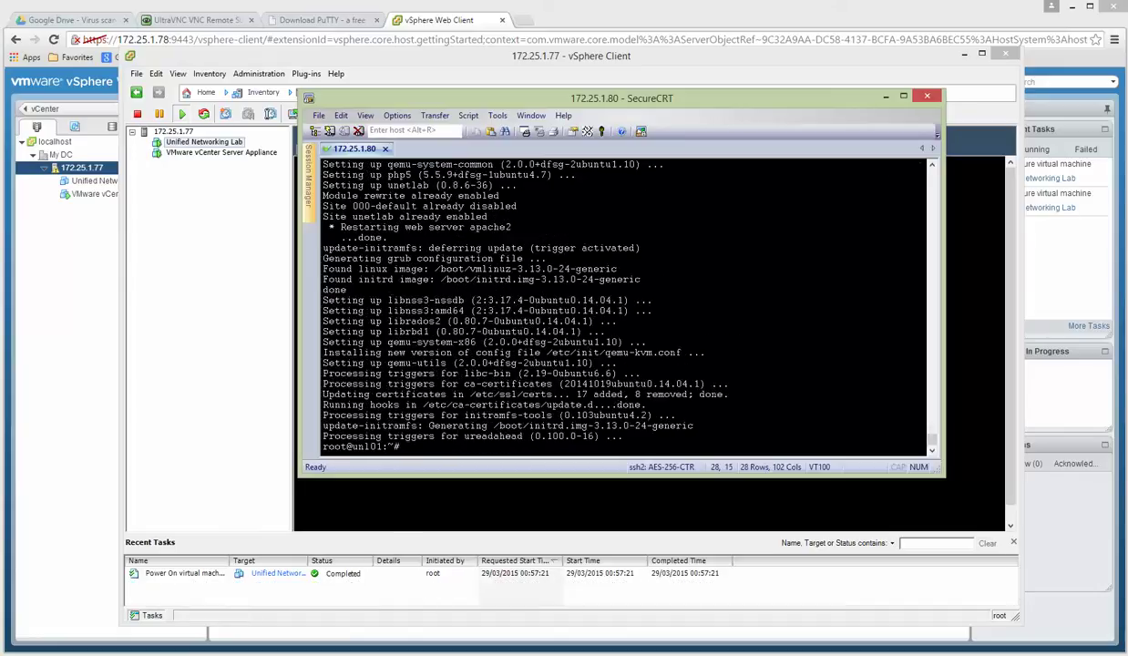
{"action": "key", "text": "Return"}
{"action": "key", "text": "Return"}
{"action": "key", "text": "Return"}
{"action": "key", "text": "Return"}
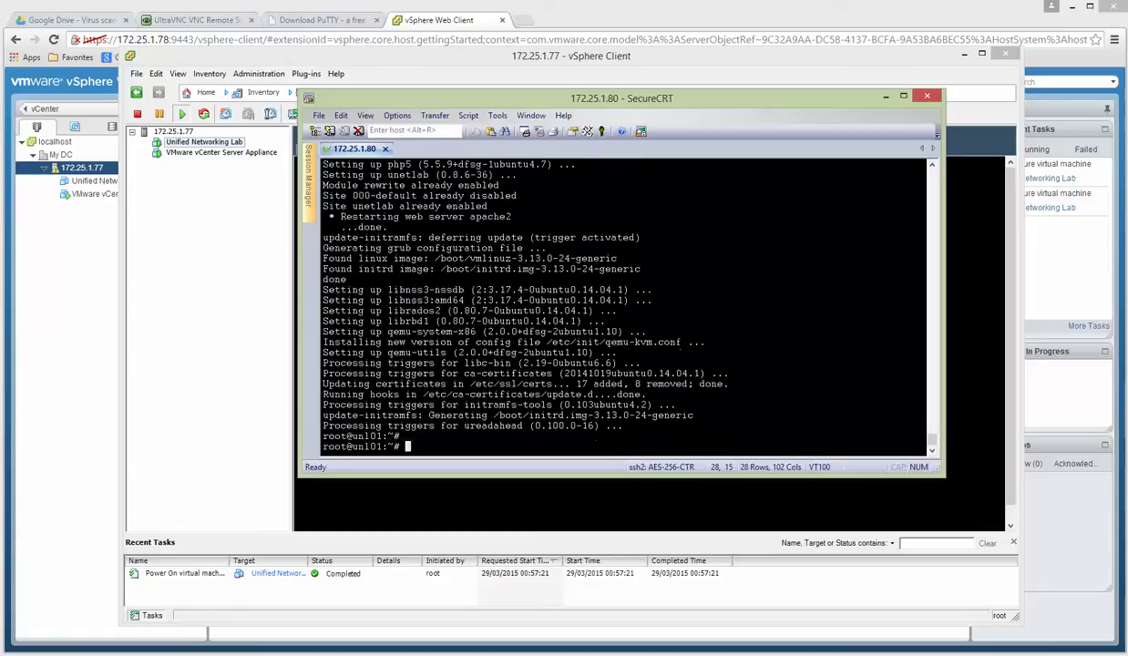
{"action": "left_click", "coordinate": [885, 97]}
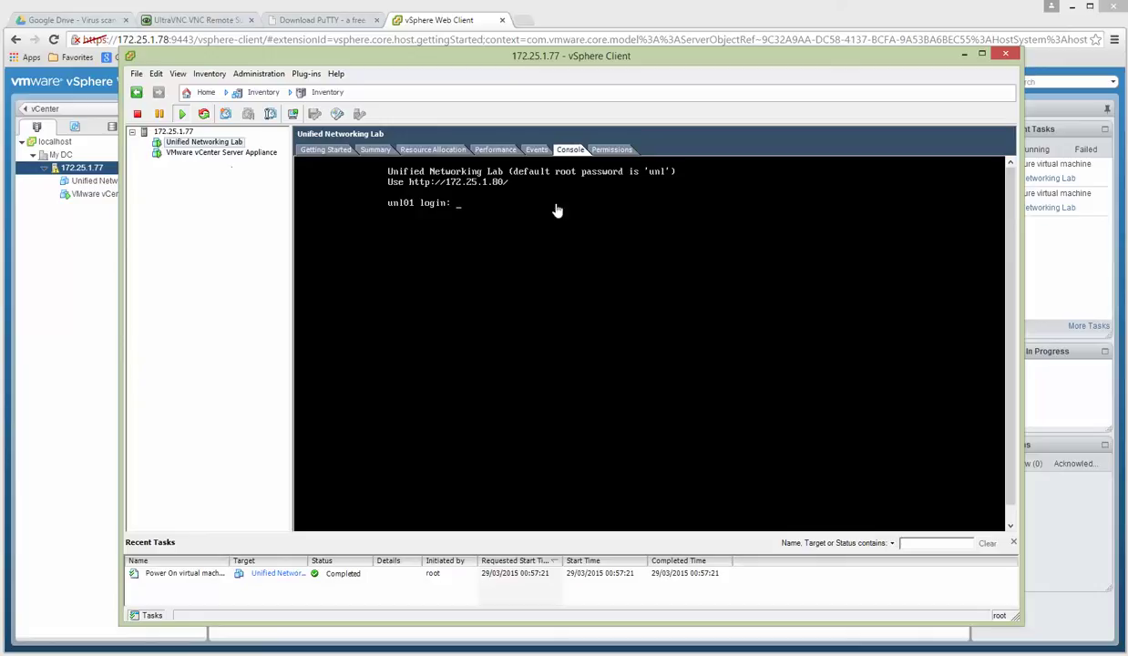
Power off the Unified Networking Lab VM, then select it in the vSphere Web Client.
{"action": "right_click", "coordinate": [195, 149]}
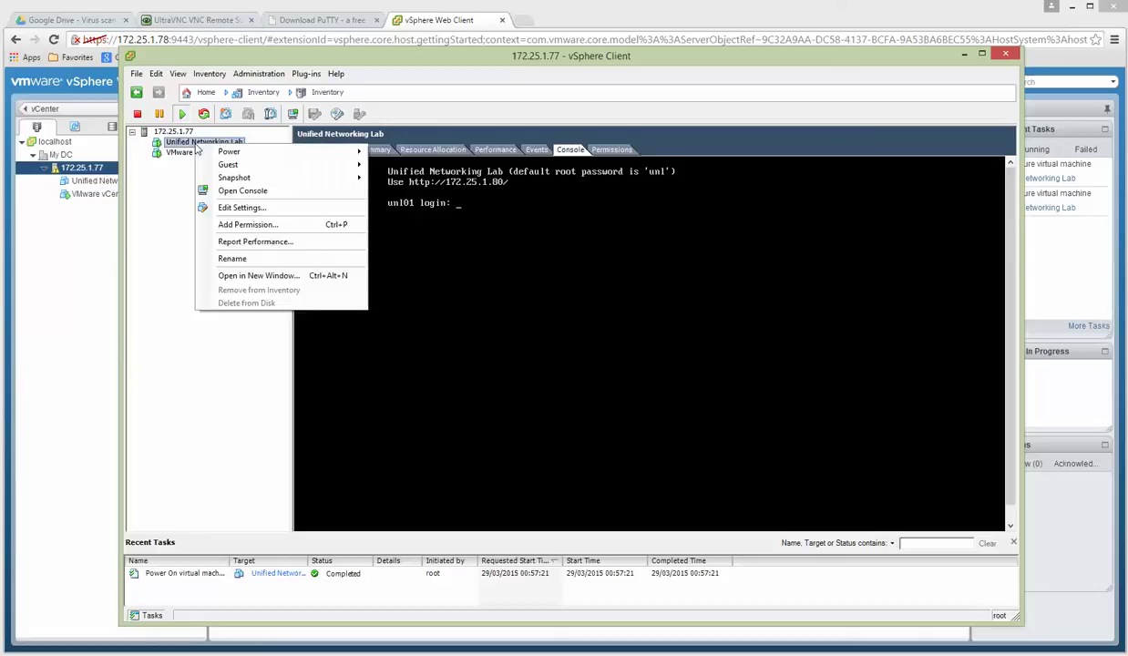
{"action": "mouse_move", "coordinate": [235, 152]}
{"action": "left_click", "coordinate": [409, 166]}
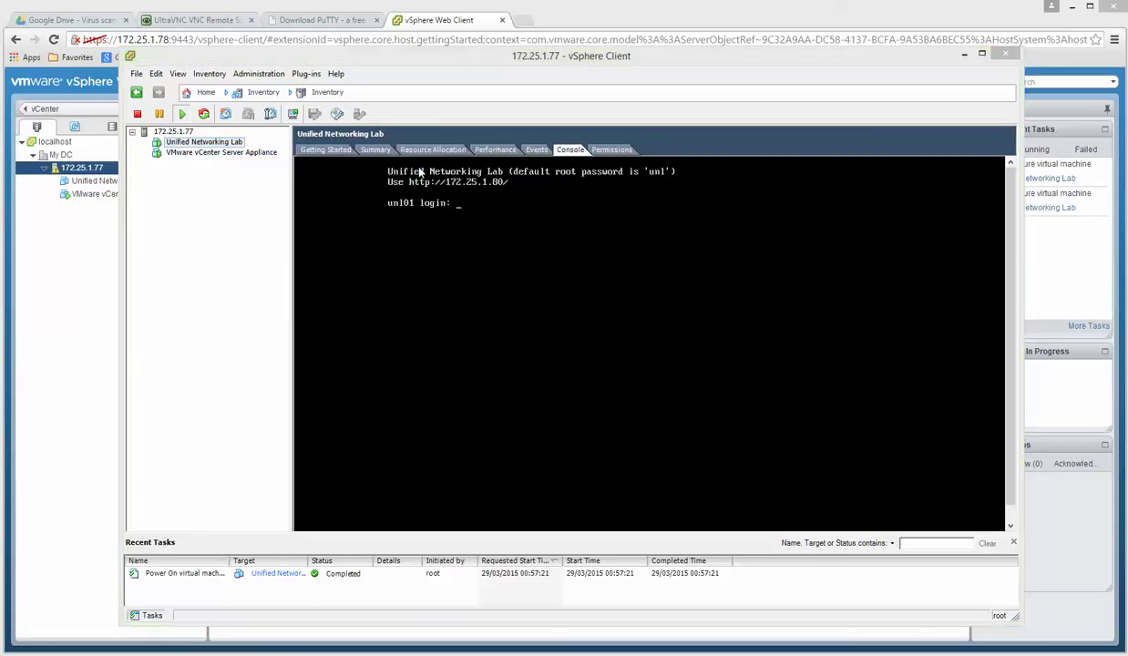
{"action": "left_click", "coordinate": [635, 390]}
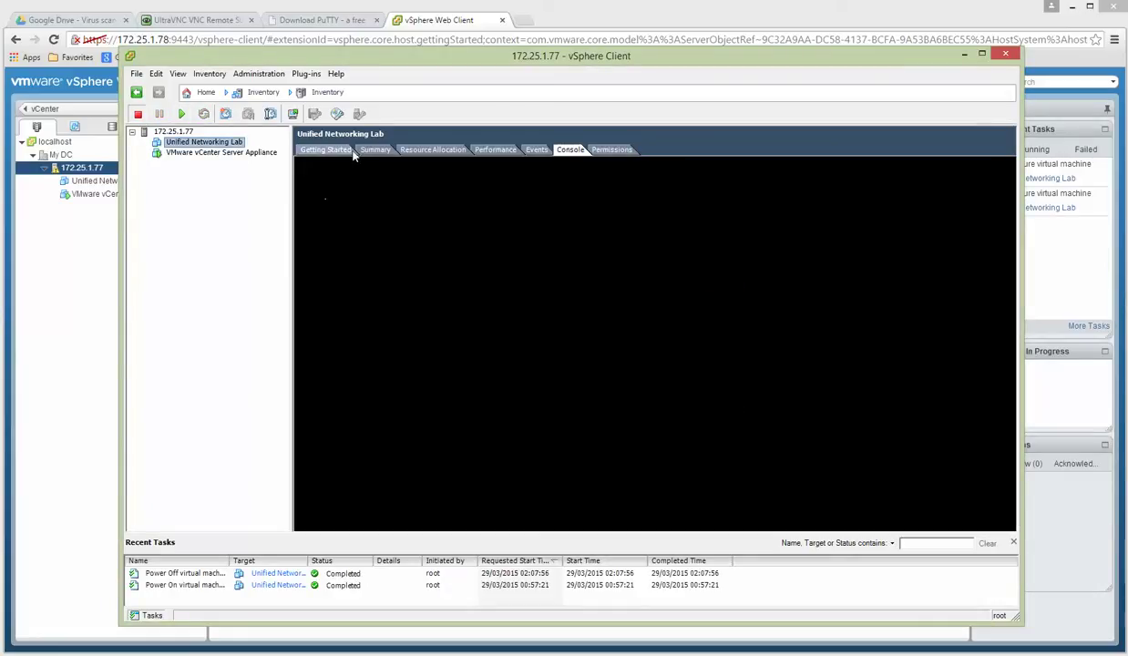
{"action": "left_click", "coordinate": [57, 263]}
{"action": "left_click", "coordinate": [139, 182]}
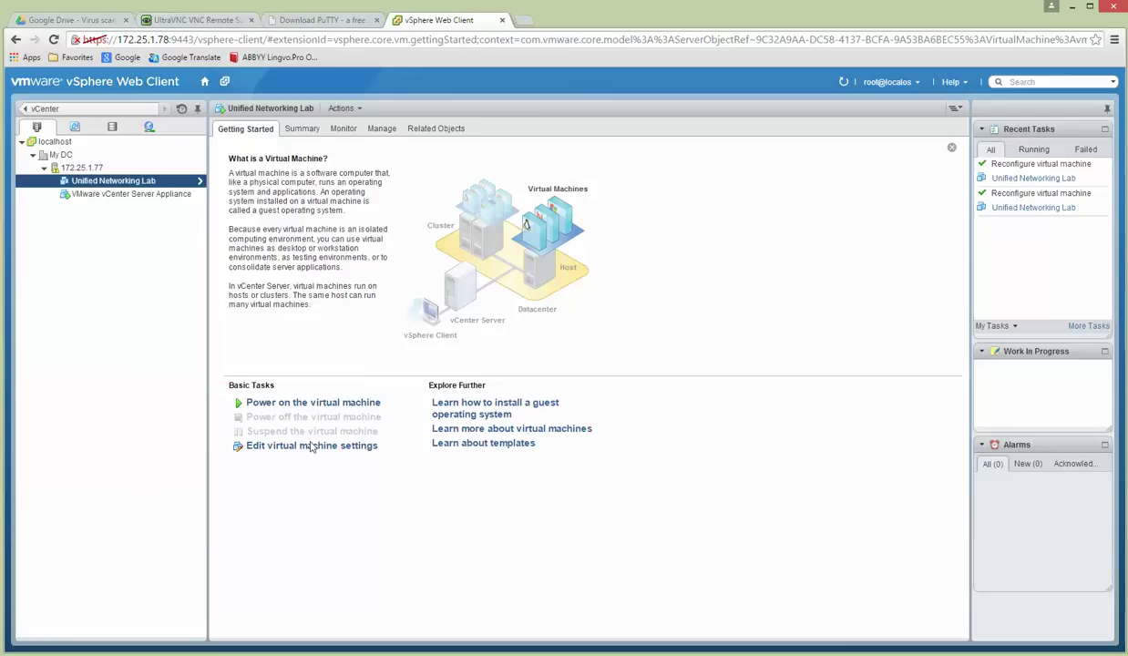
In Edit Settings, add three network adapters connected to UNL1, UNL2 and UNL3.
{"action": "left_click", "coordinate": [306, 451]}
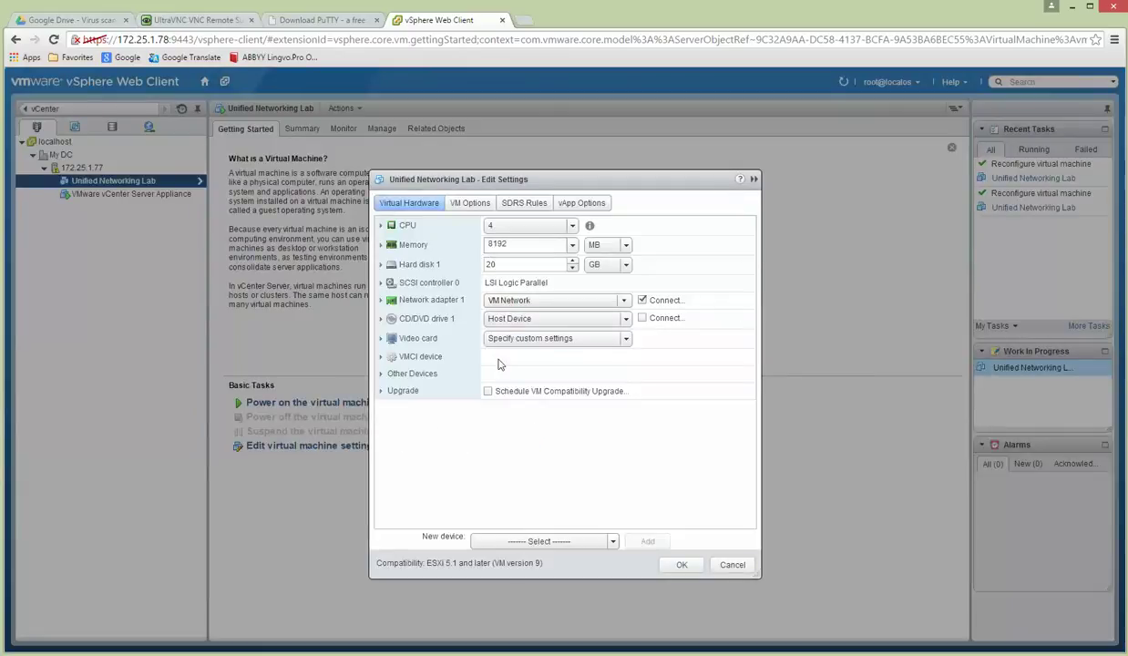
{"action": "left_click", "coordinate": [610, 541]}
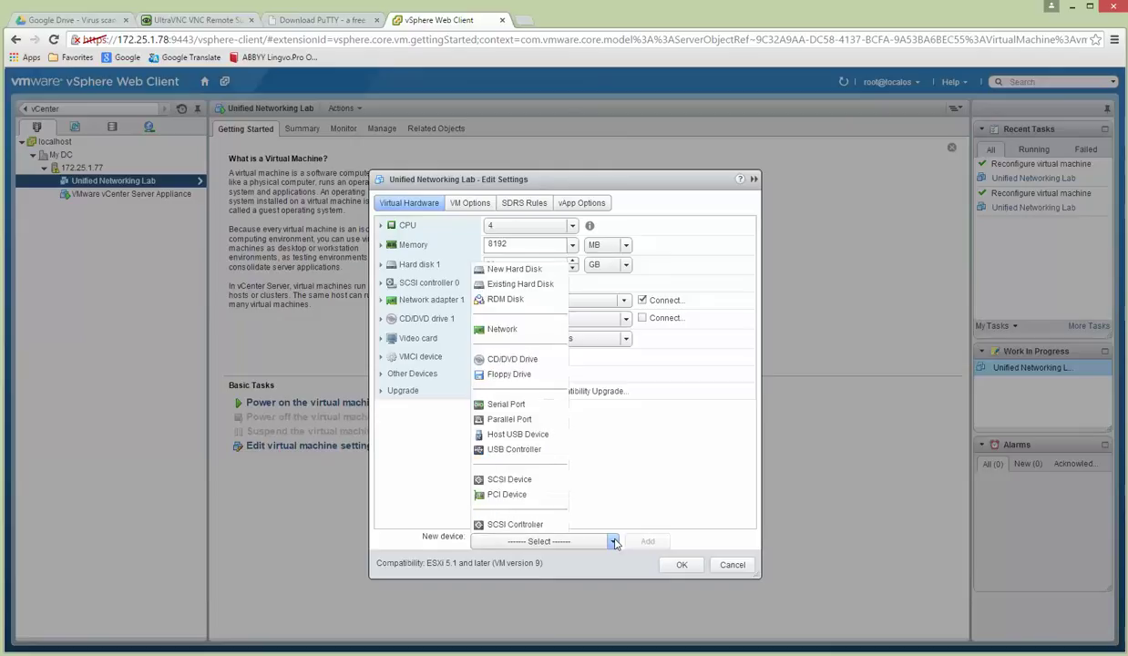
{"action": "left_click", "coordinate": [502, 329]}
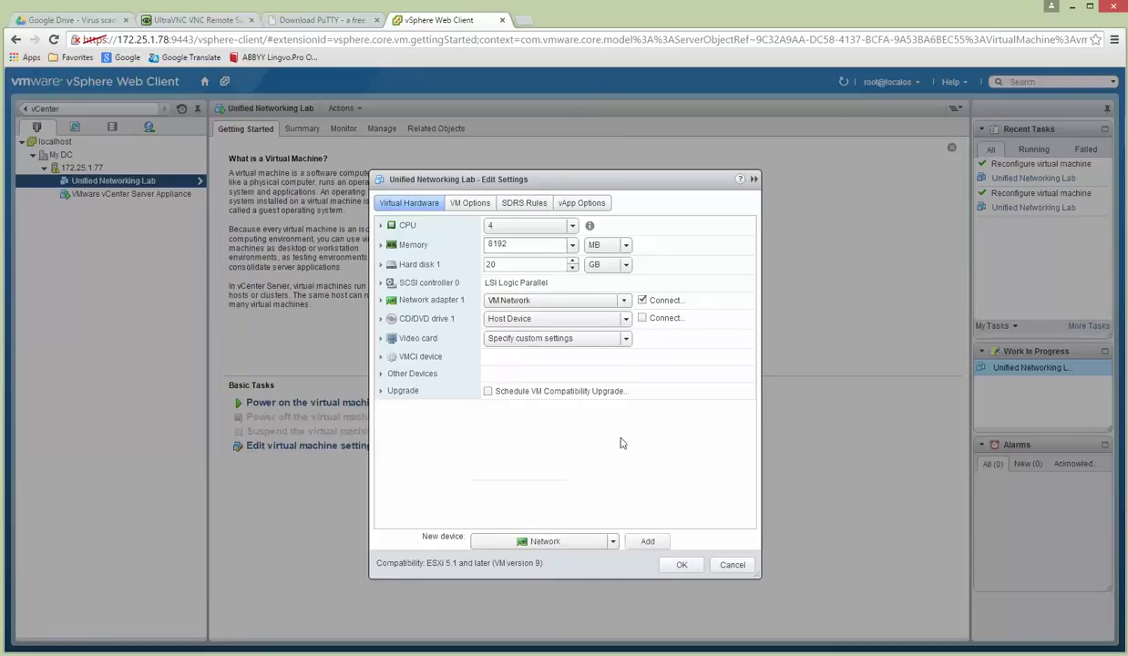
{"action": "left_click", "coordinate": [646, 543]}
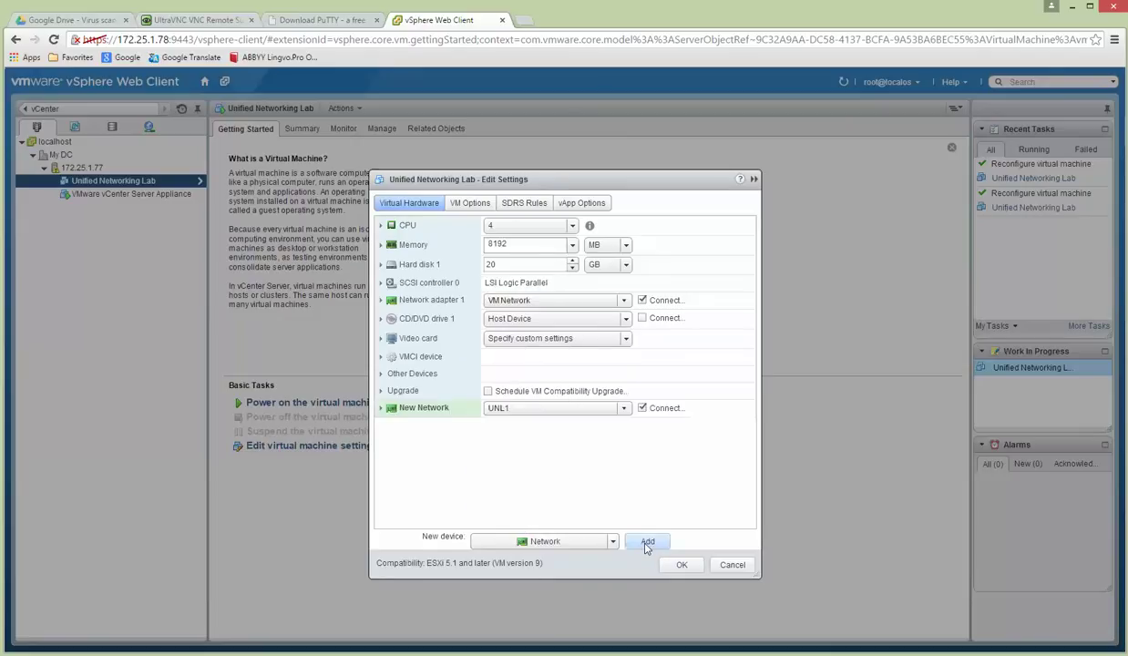
{"action": "left_click", "coordinate": [647, 543]}
{"action": "left_click", "coordinate": [647, 544]}
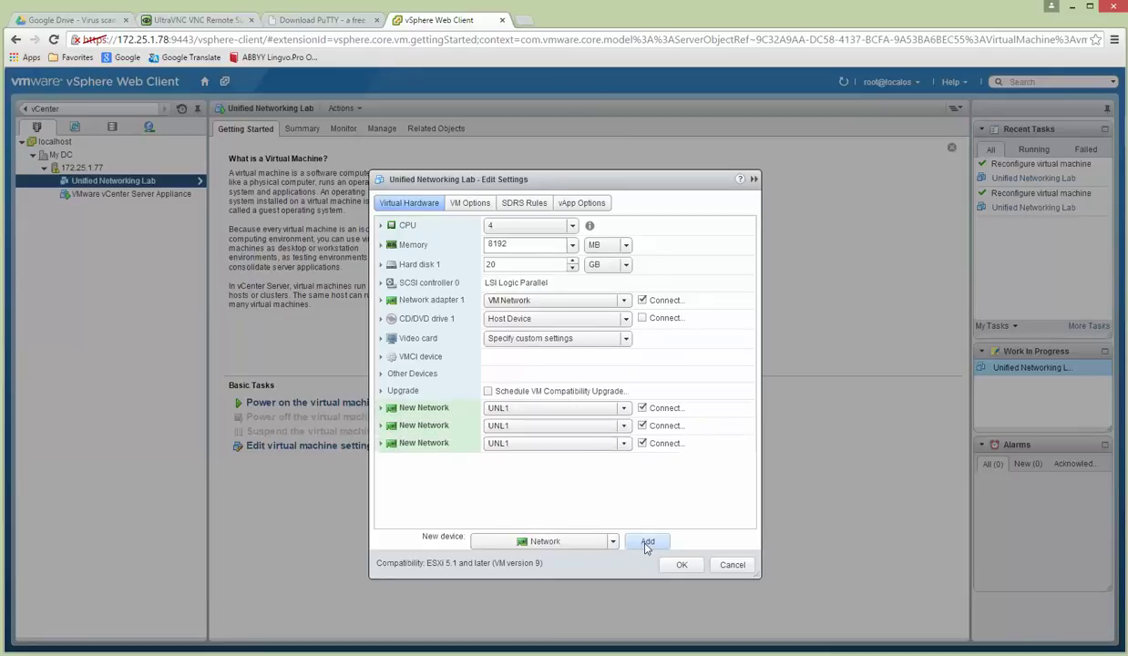
{"action": "left_click", "coordinate": [624, 427]}
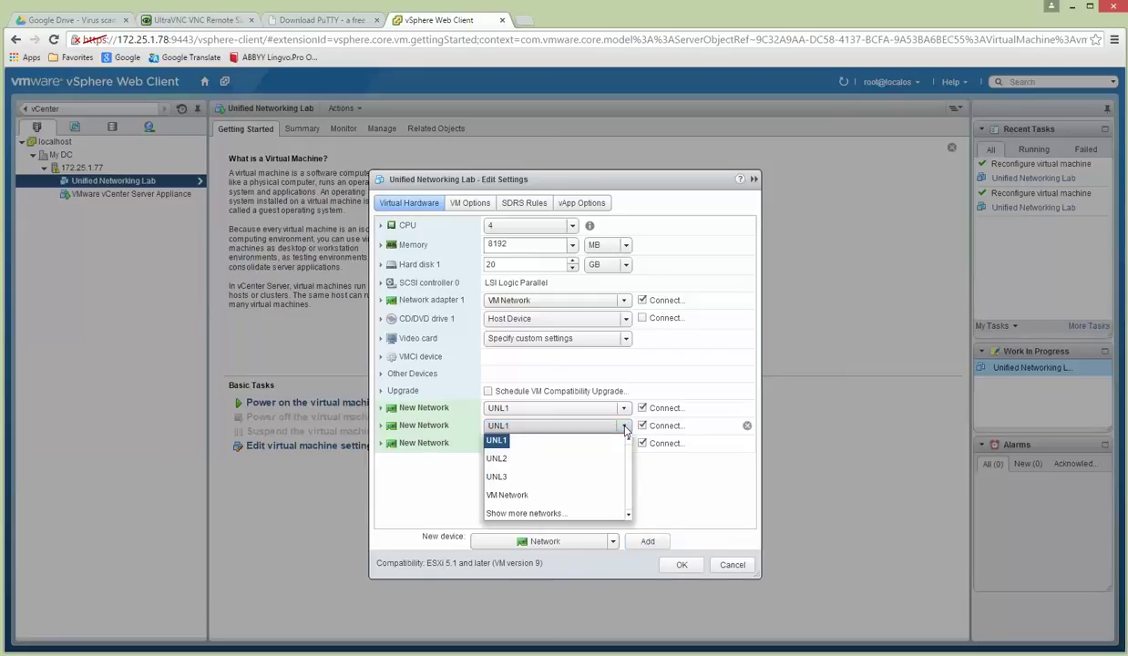
{"action": "left_click", "coordinate": [533, 460]}
{"action": "left_click", "coordinate": [624, 443]}
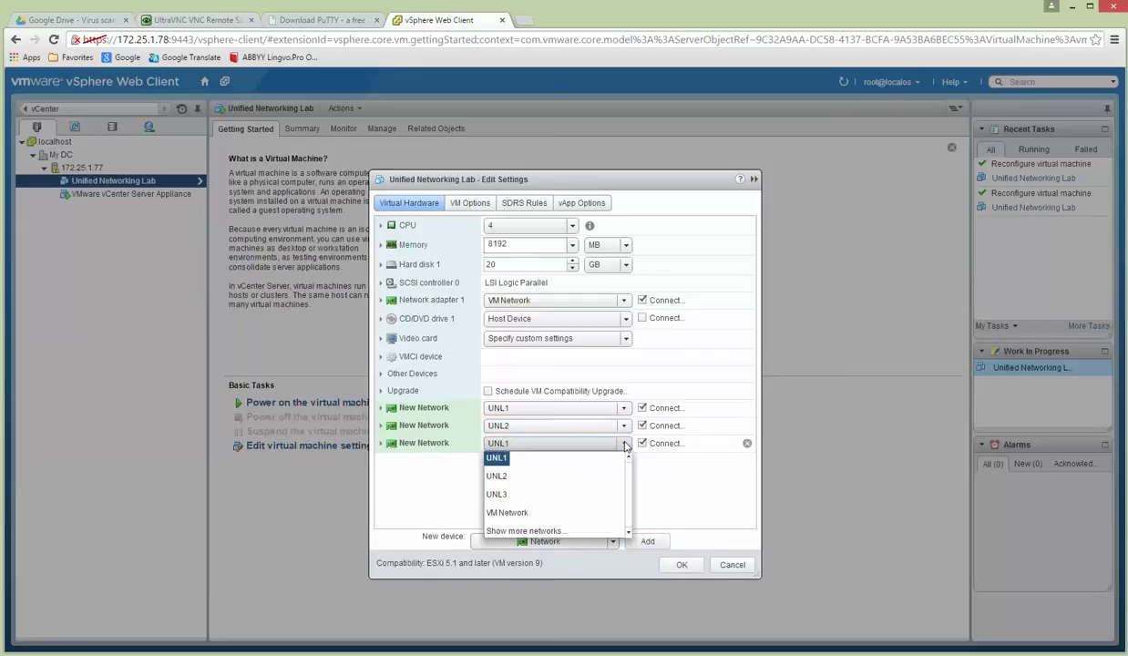
{"action": "left_click", "coordinate": [498, 497]}
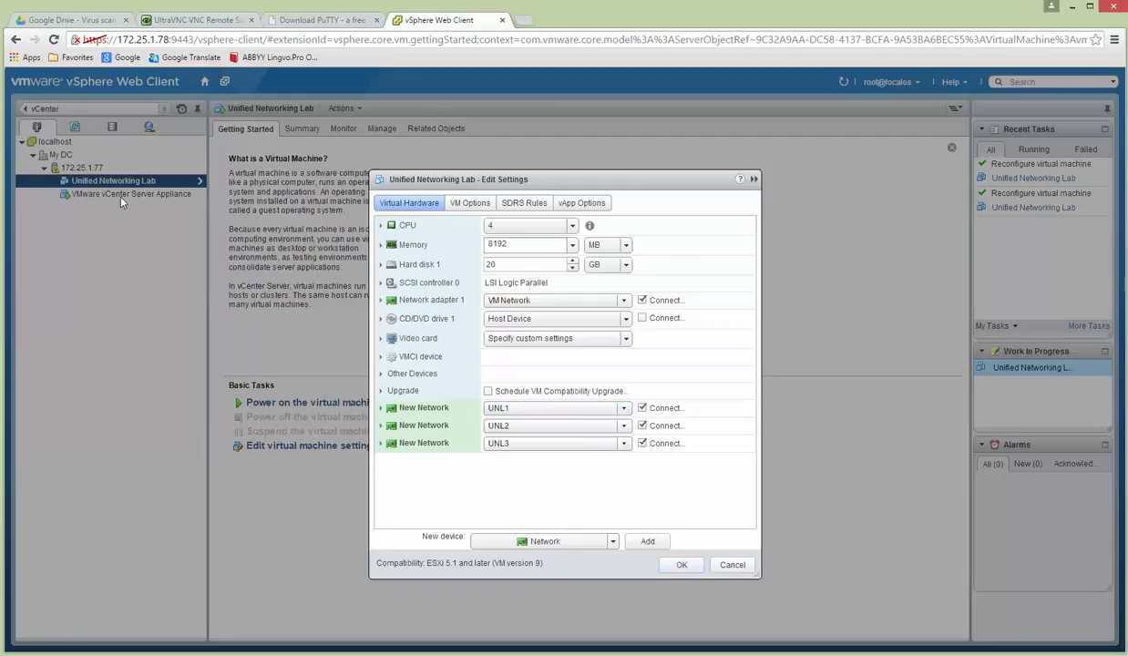
{"action": "left_click", "coordinate": [681, 565]}
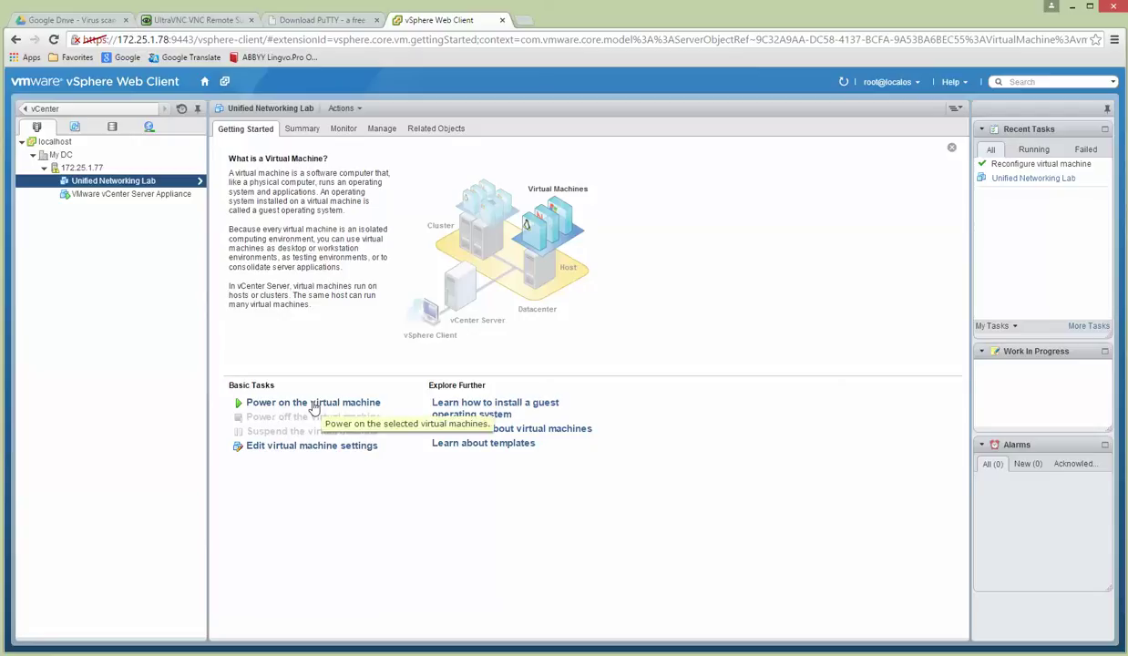
Power on the Unified Networking Lab VM and check its console and event list.
{"action": "left_click", "coordinate": [314, 403]}
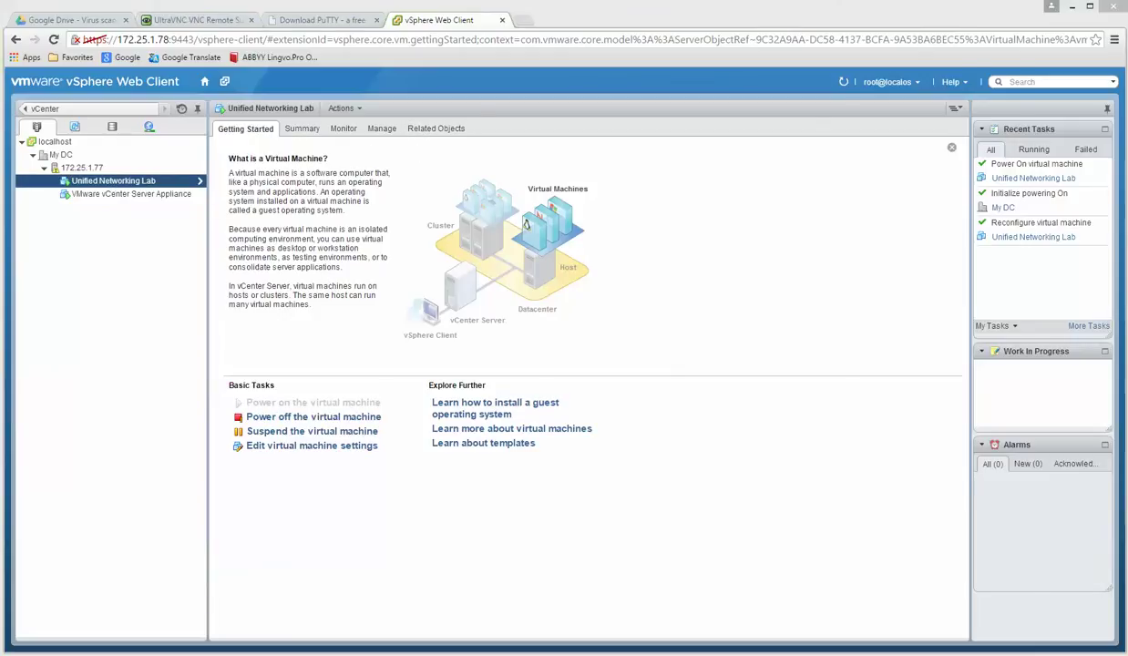
{"action": "left_click", "coordinate": [576, 655]}
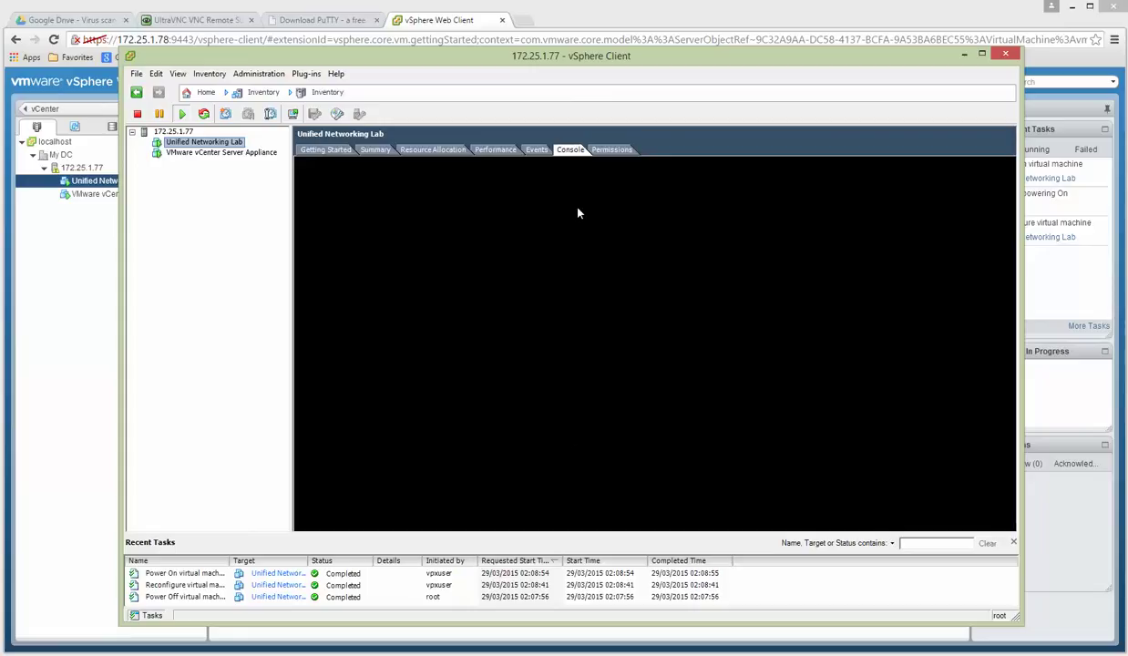
{"action": "left_click", "coordinate": [536, 150]}
{"action": "left_click", "coordinate": [571, 151]}
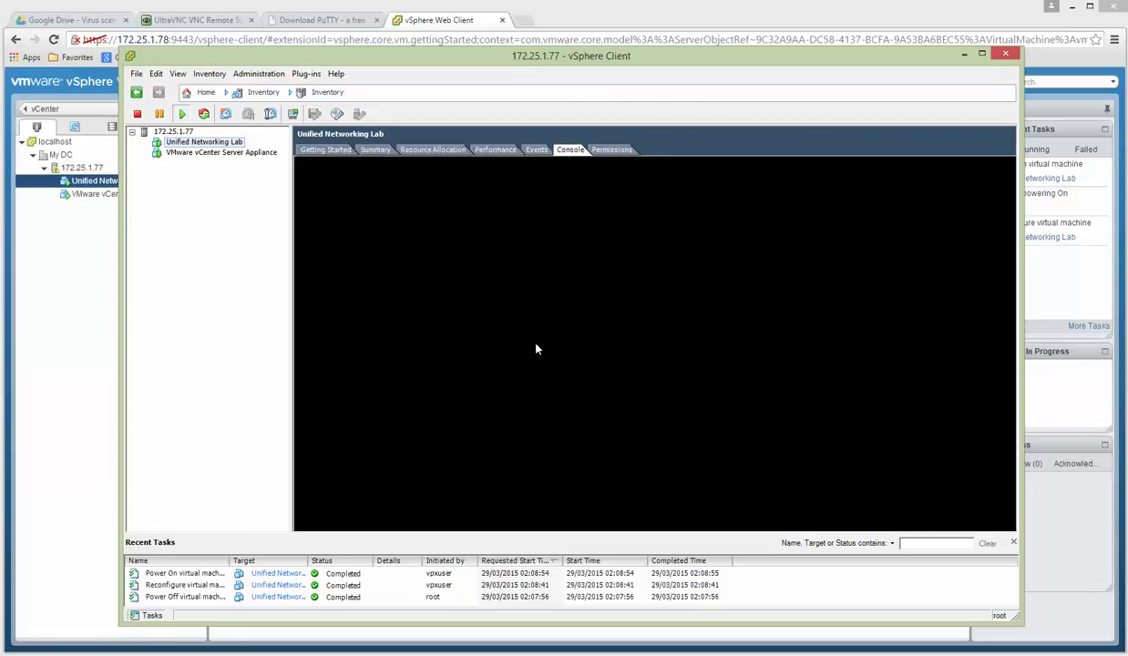
Review the VM's settings to confirm the four adapters, cancel, and return to the console.
{"action": "left_click", "coordinate": [73, 191]}
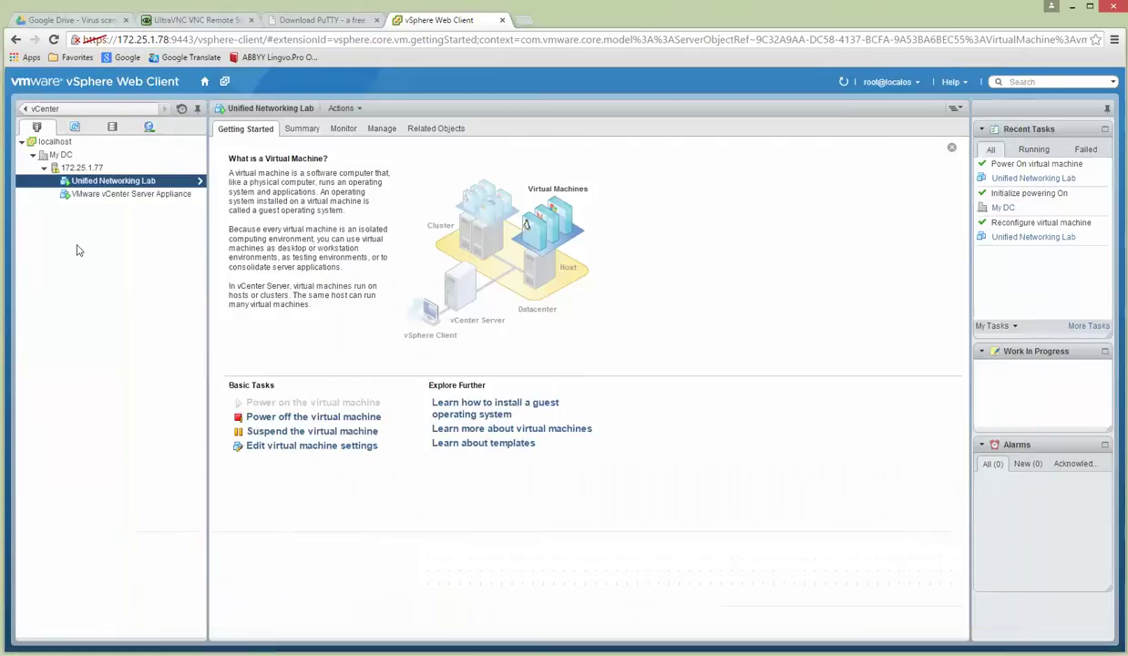
{"action": "left_click", "coordinate": [302, 446]}
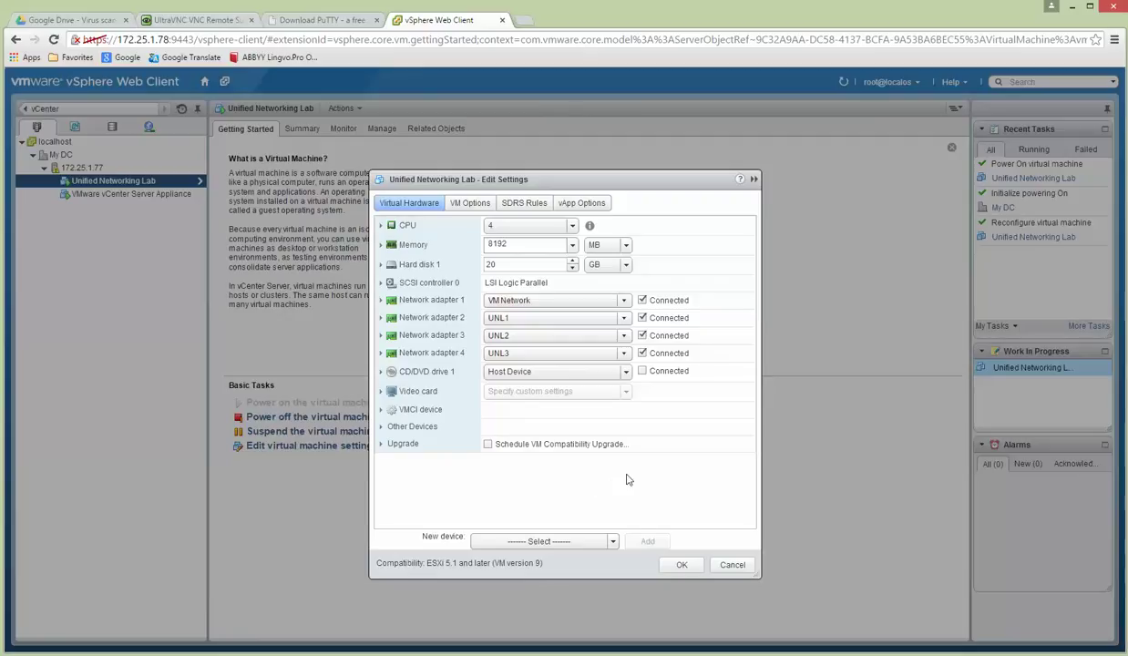
{"action": "left_click", "coordinate": [733, 566]}
{"action": "key", "text": "alt+Tab"}
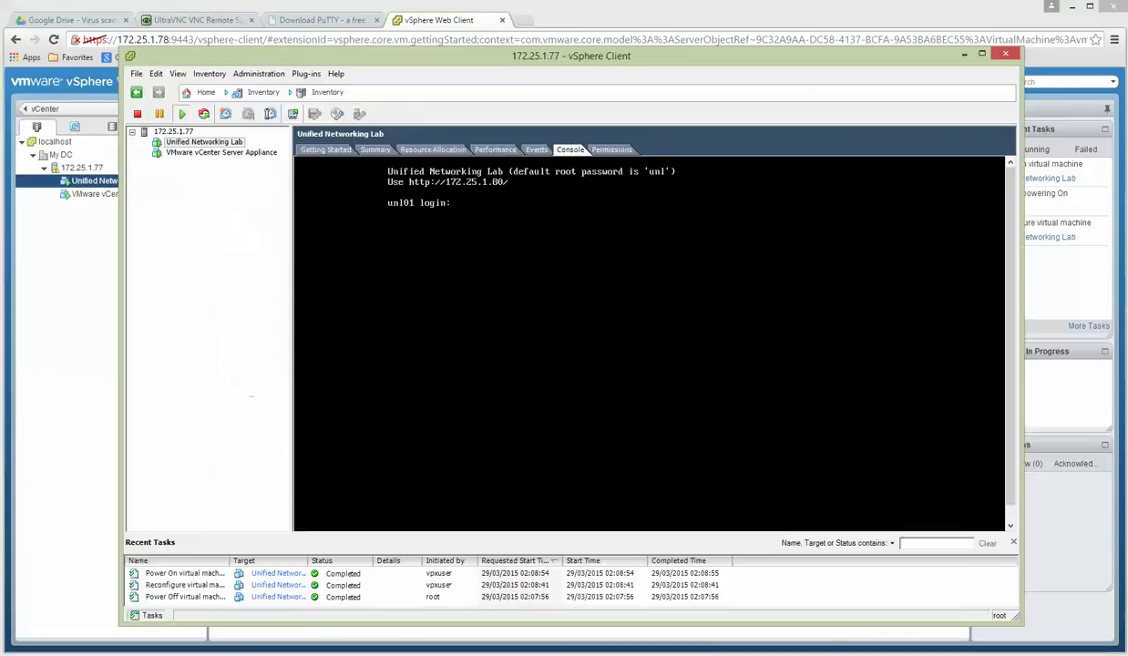
Disconnect and clear the 172.25.1.80 SSH session in SecureCRT, then move its window down.
{"action": "left_click", "coordinate": [566, 255]}
{"action": "key", "text": "alt+Tab"}
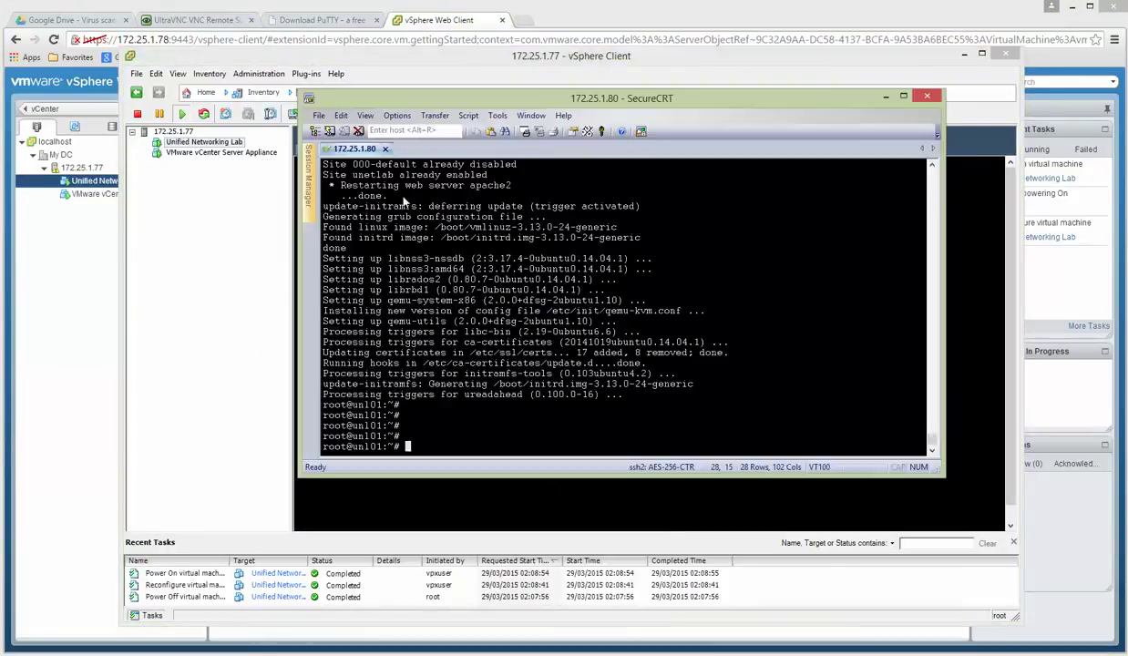
{"action": "right_click", "coordinate": [364, 149]}
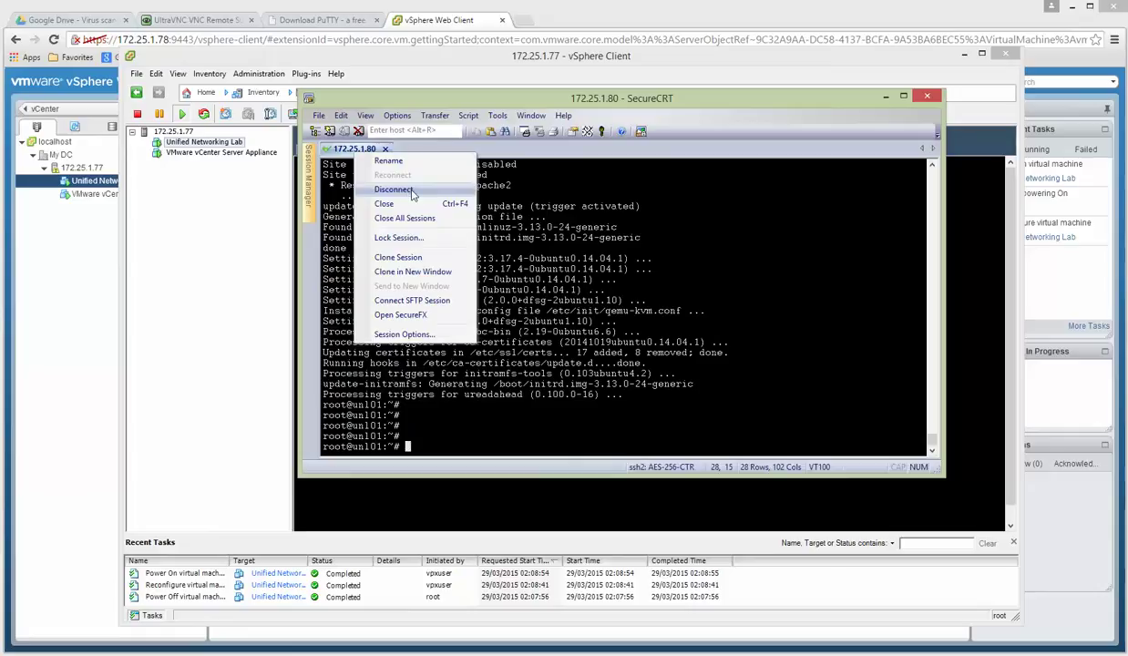
{"action": "left_click", "coordinate": [394, 190]}
{"action": "right_click", "coordinate": [357, 151]}
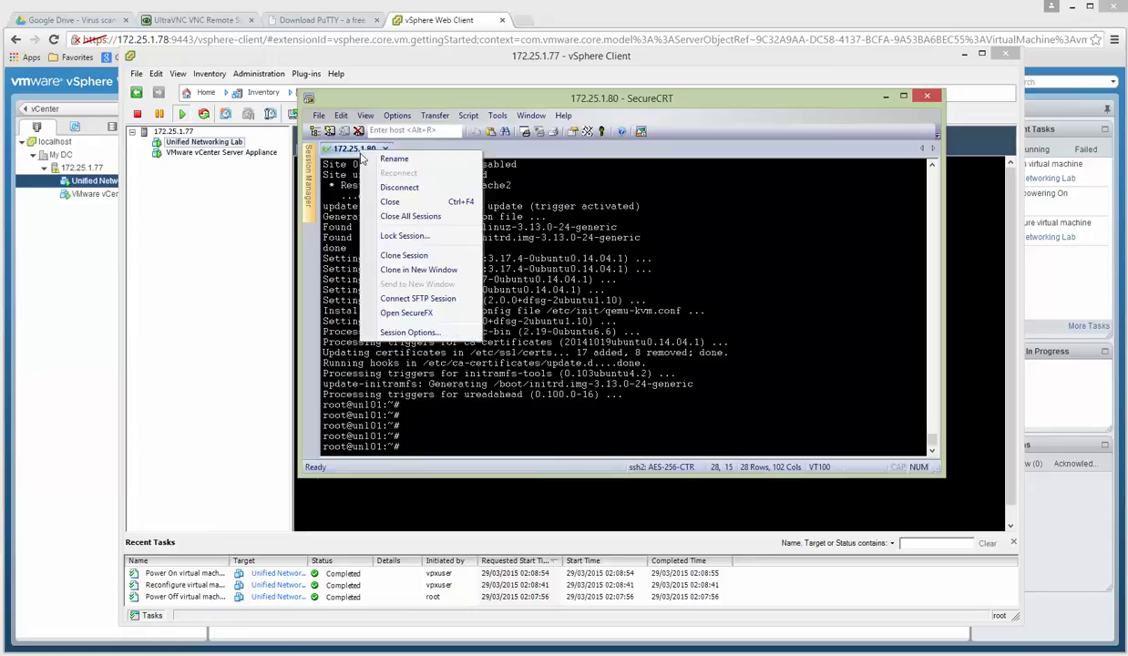
{"action": "left_click", "coordinate": [383, 186]}
{"action": "right_click", "coordinate": [356, 156]}
{"action": "left_click", "coordinate": [396, 259]}
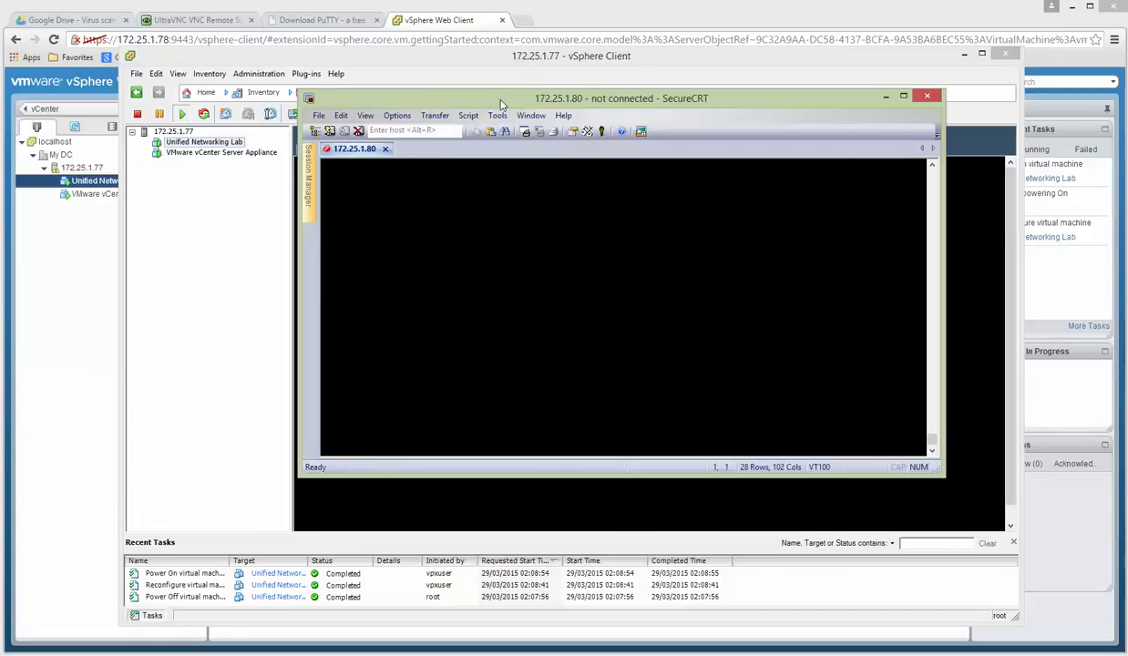
{"action": "left_click_drag", "start_coordinate": [501, 105], "coordinate": [501, 210]}
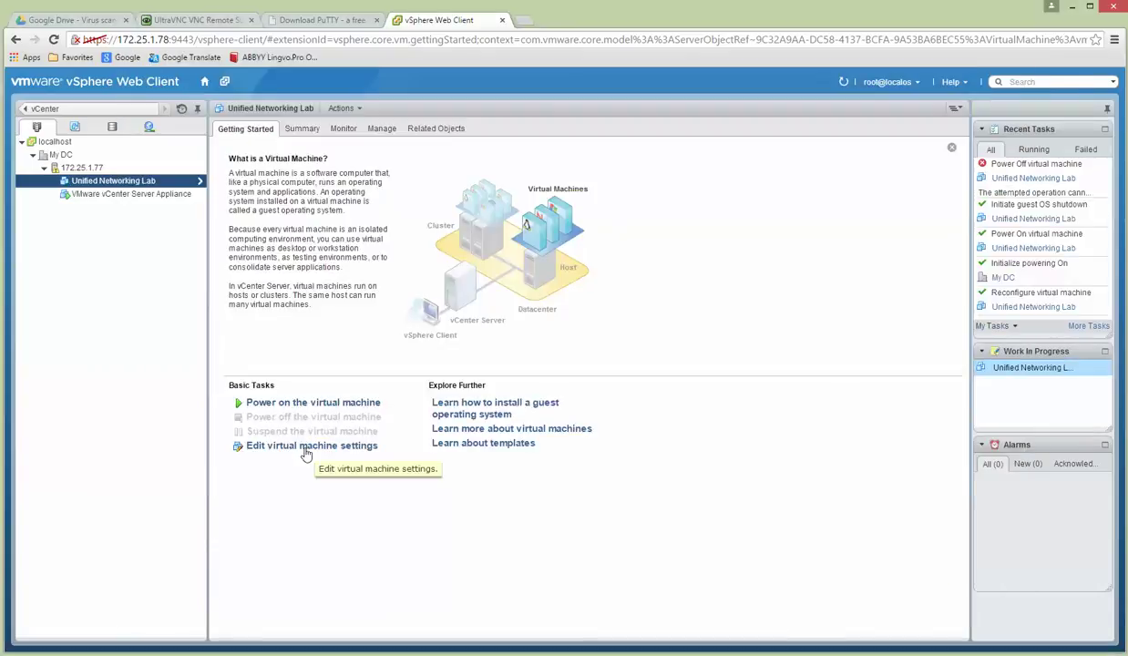
Remove network adapters 4, 3 and 2 in Edit Settings, keeping only adapter 1.
{"action": "left_click", "coordinate": [303, 449]}
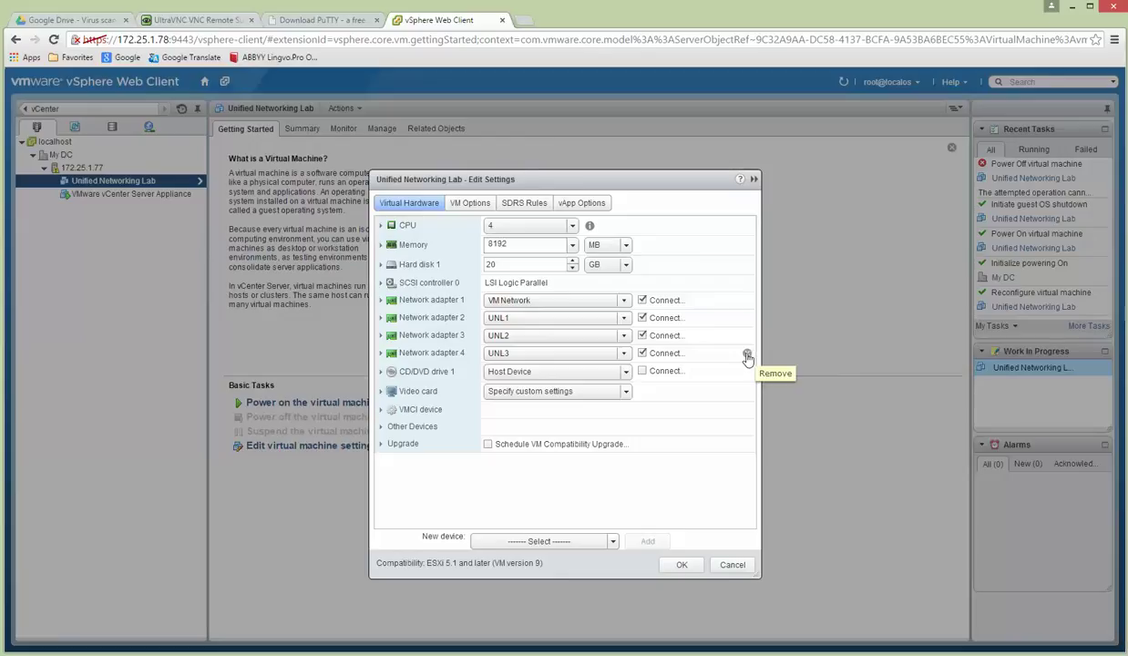
{"action": "left_click", "coordinate": [747, 356]}
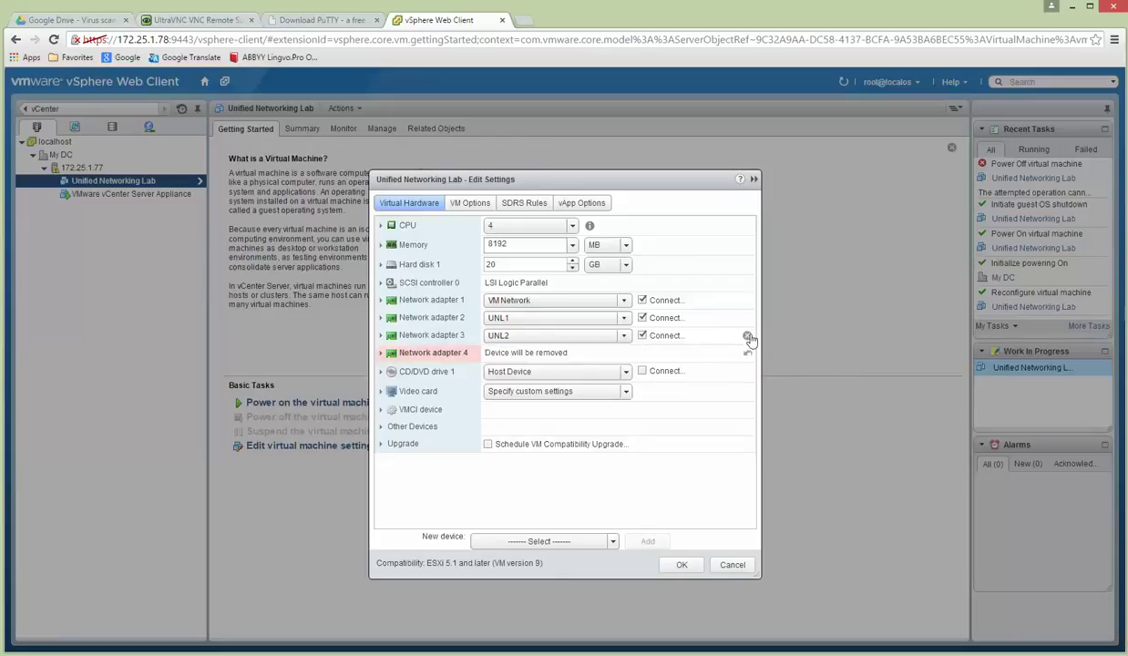
{"action": "left_click", "coordinate": [747, 337]}
{"action": "left_click", "coordinate": [747, 319]}
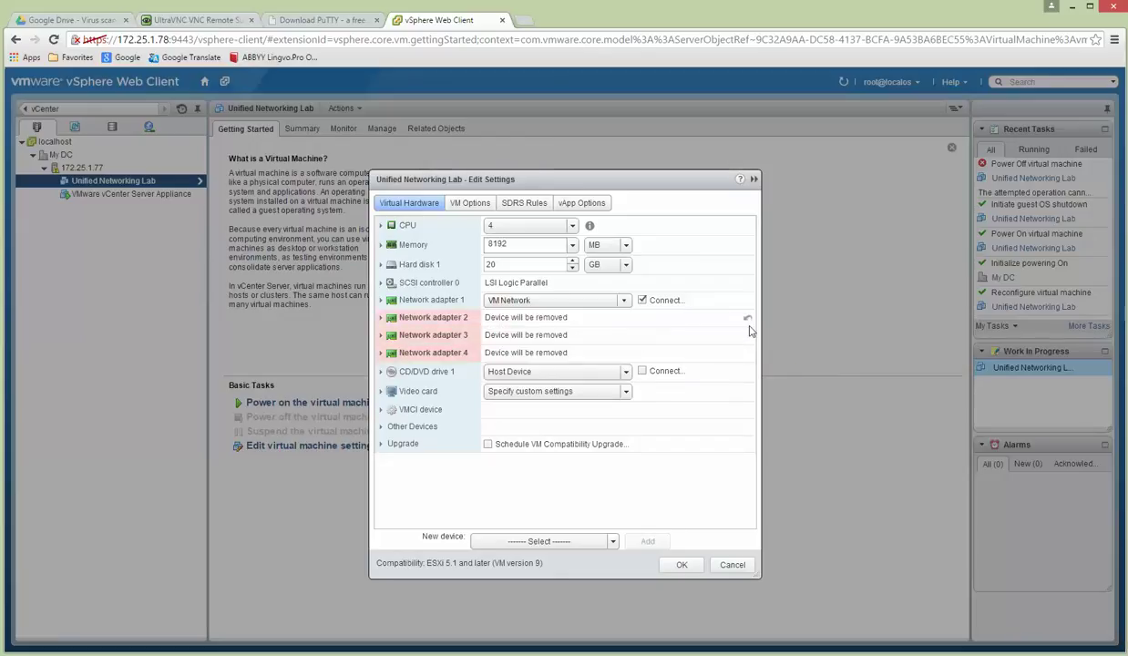
{"action": "left_click", "coordinate": [681, 566]}
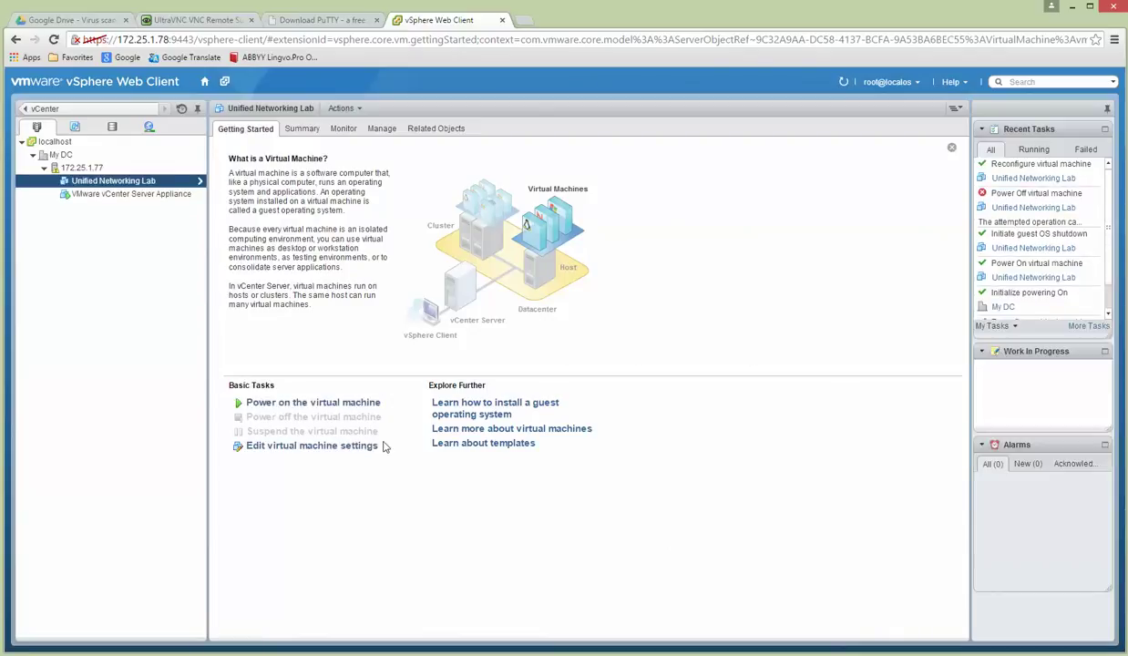
Add a first new network adapter on UNL1 with adapter type E1000.
{"action": "left_click", "coordinate": [282, 446]}
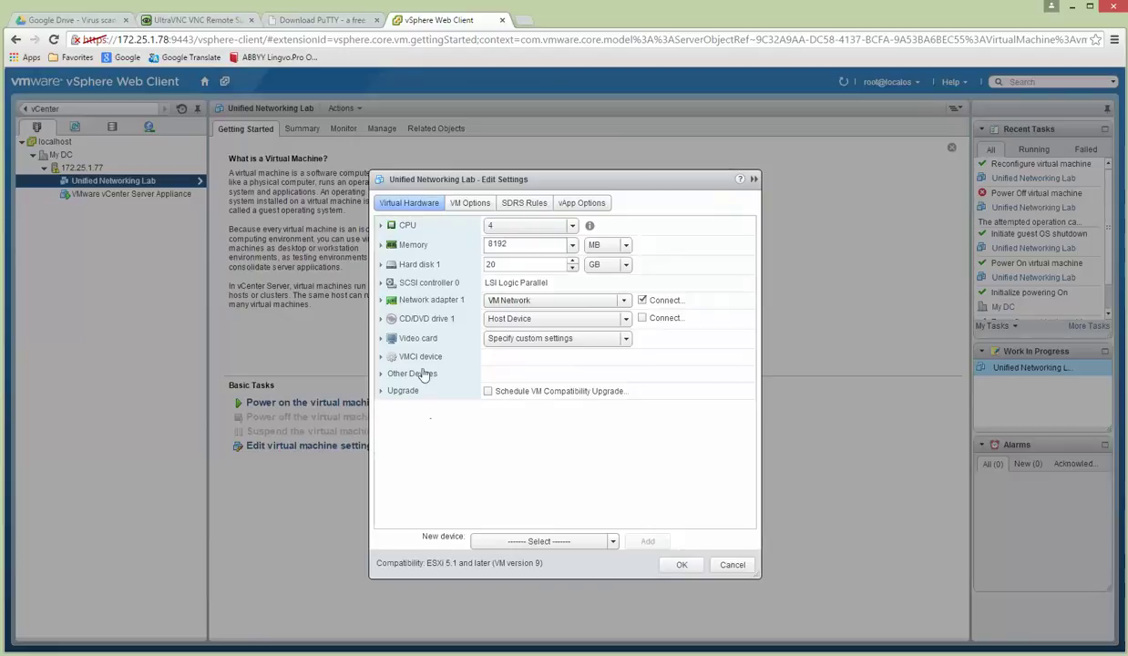
{"action": "left_click", "coordinate": [602, 540]}
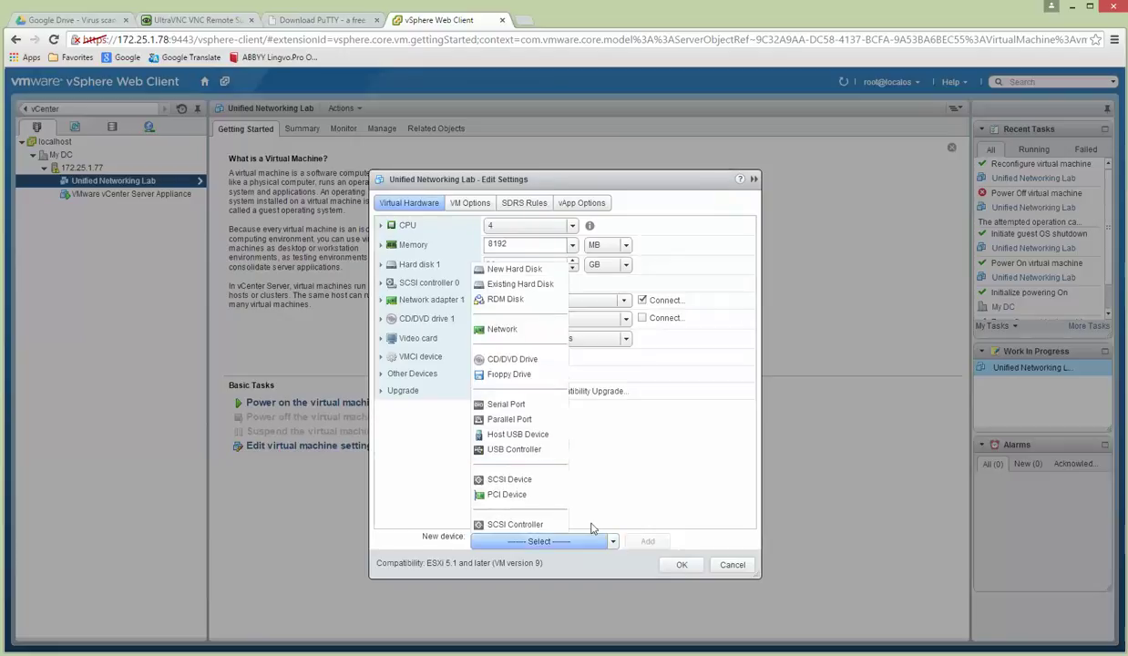
{"action": "left_click", "coordinate": [521, 330]}
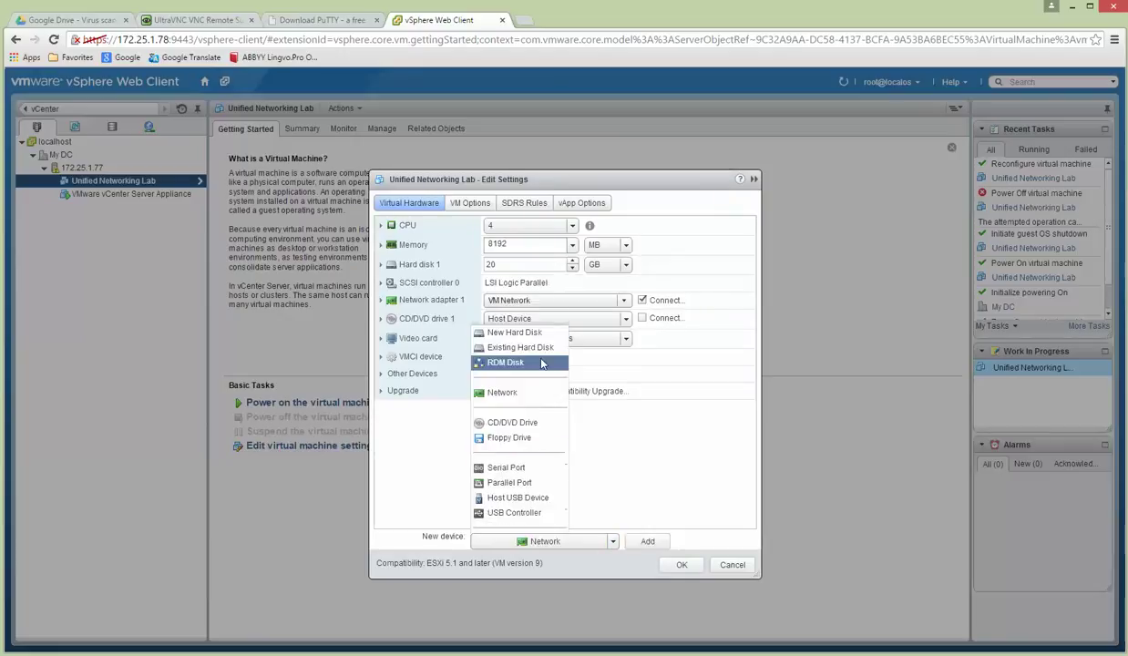
{"action": "left_click", "coordinate": [646, 542]}
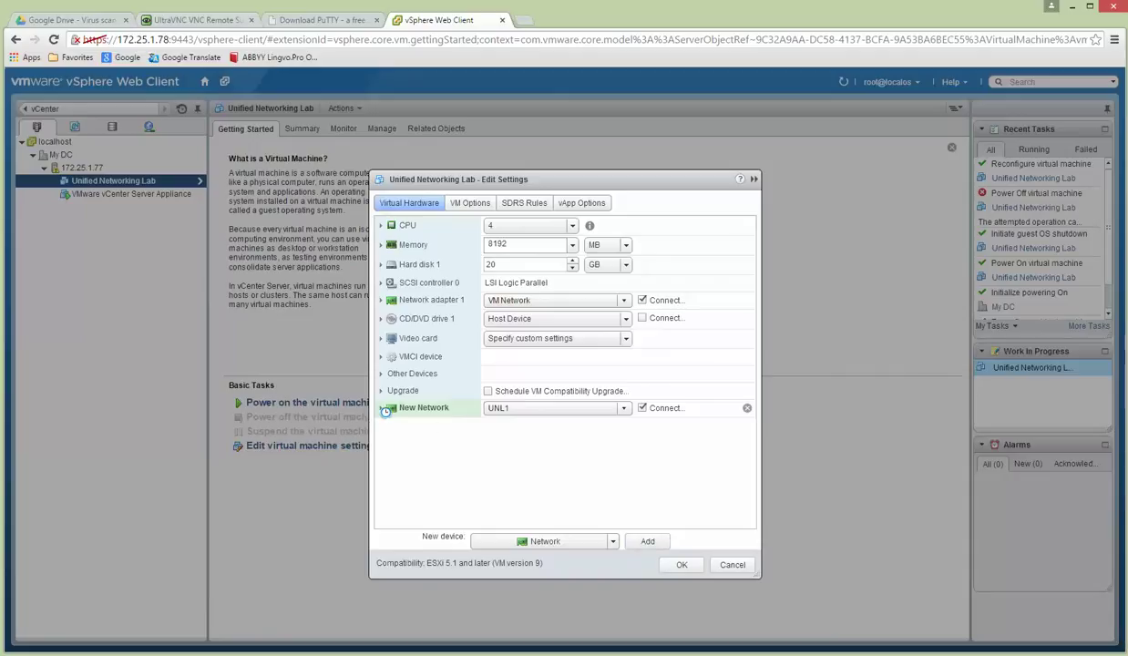
{"action": "left_click", "coordinate": [380, 407]}
{"action": "left_click", "coordinate": [518, 446]}
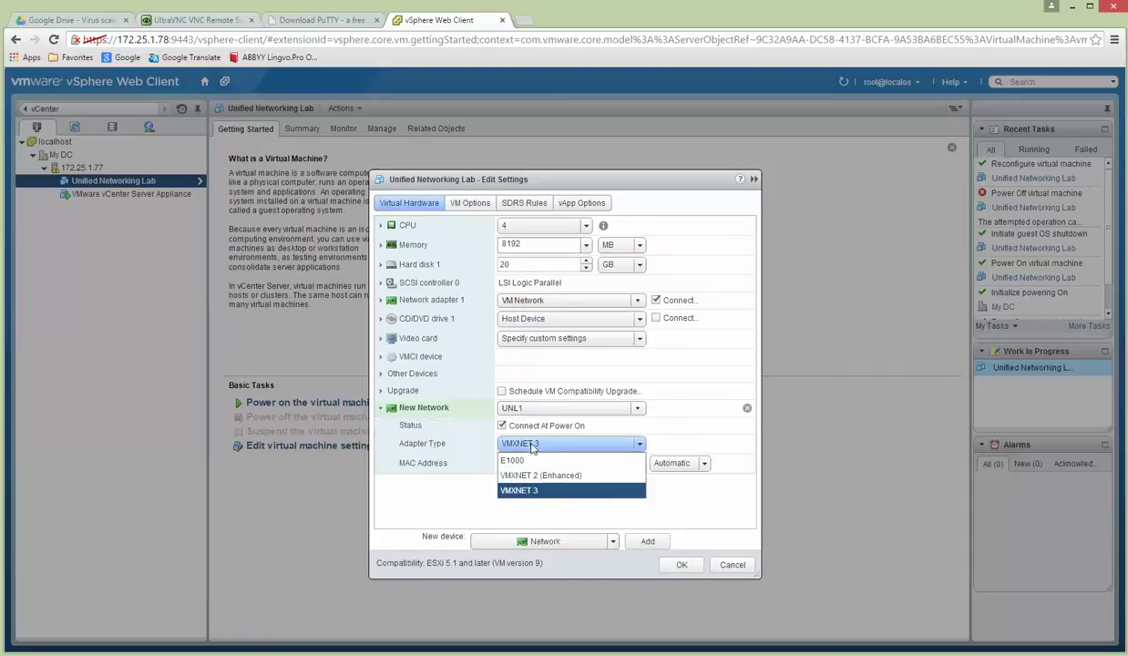
{"action": "left_click", "coordinate": [524, 462]}
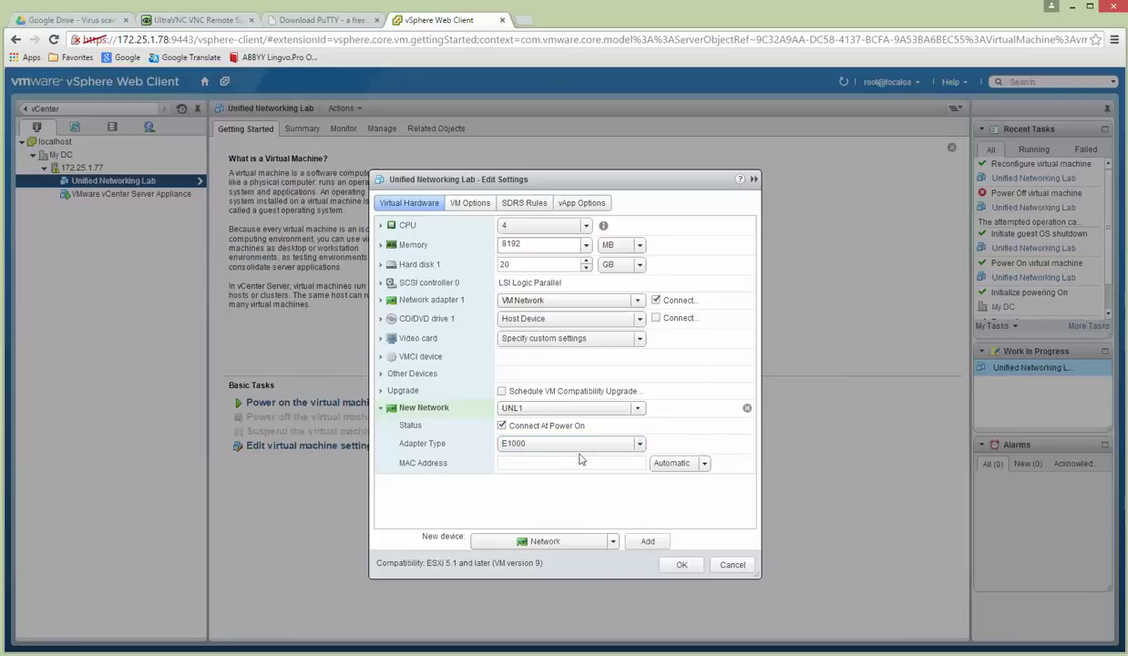
{"action": "left_click", "coordinate": [514, 447]}
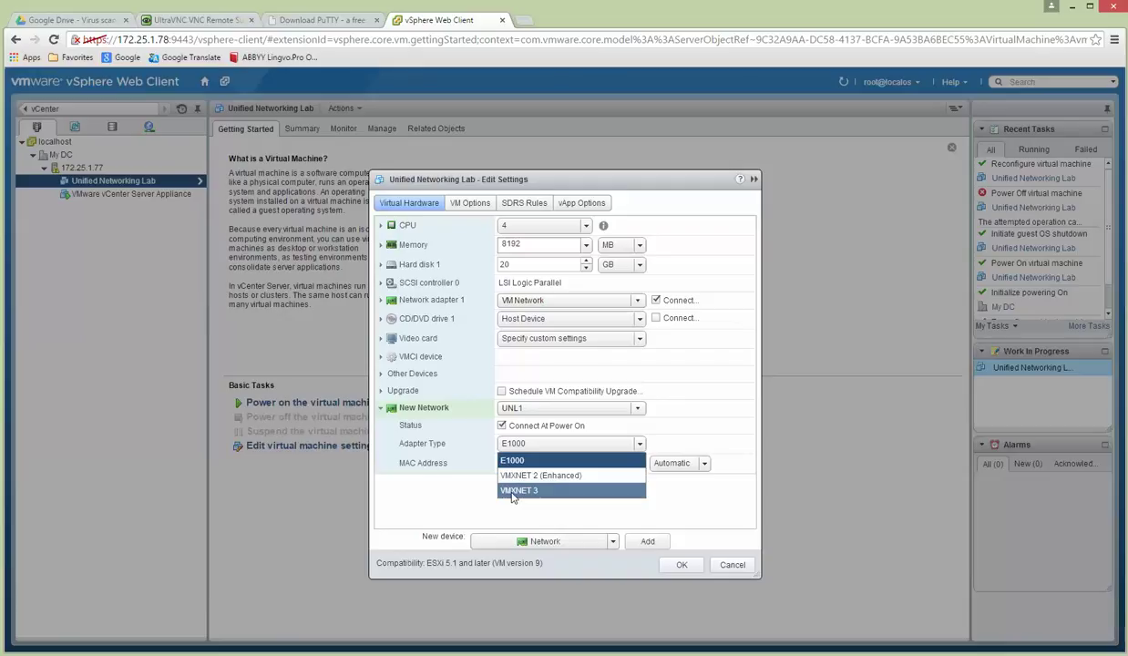
{"action": "left_click", "coordinate": [524, 466]}
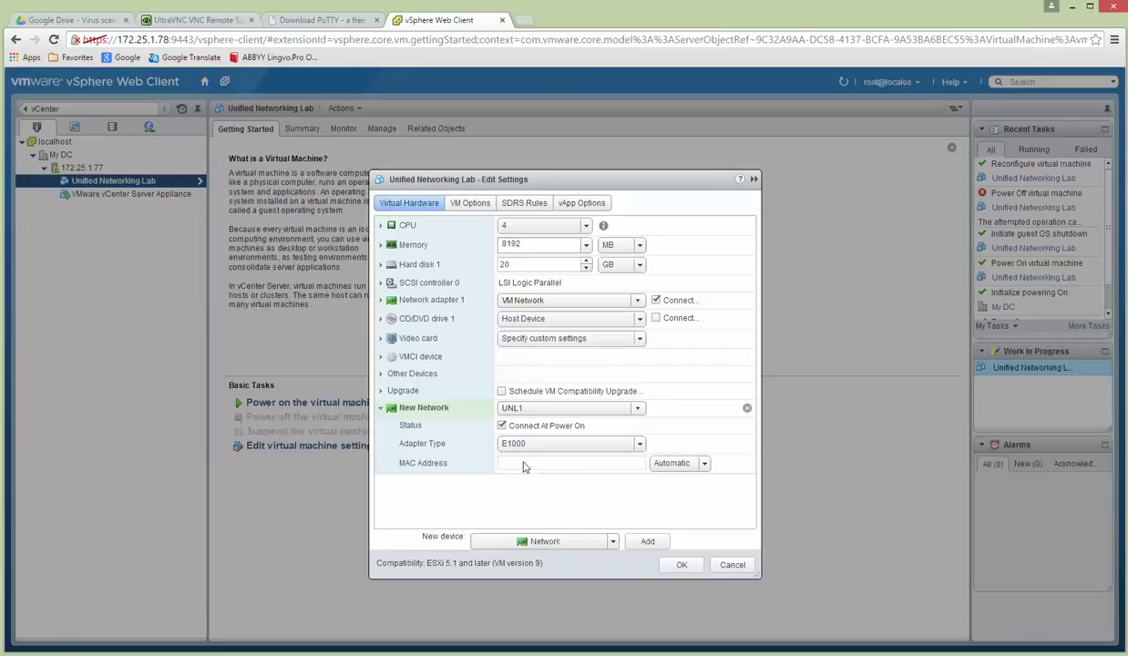
Add a second E1000 network adapter connected to UNL2.
{"action": "left_click", "coordinate": [641, 542]}
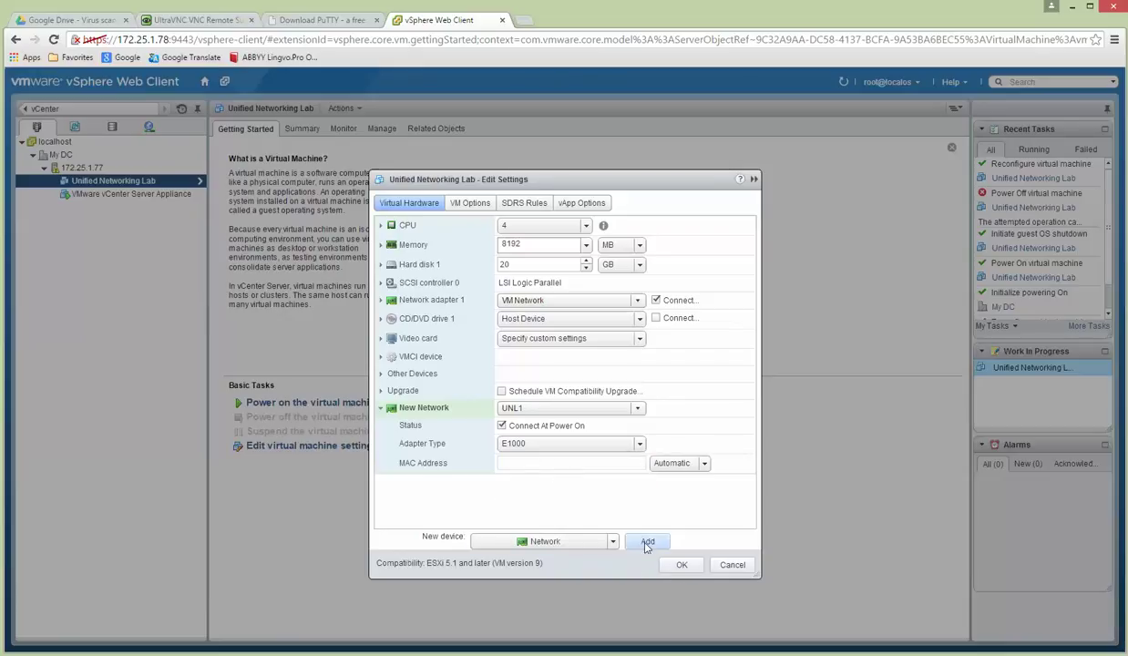
{"action": "left_click", "coordinate": [571, 484]}
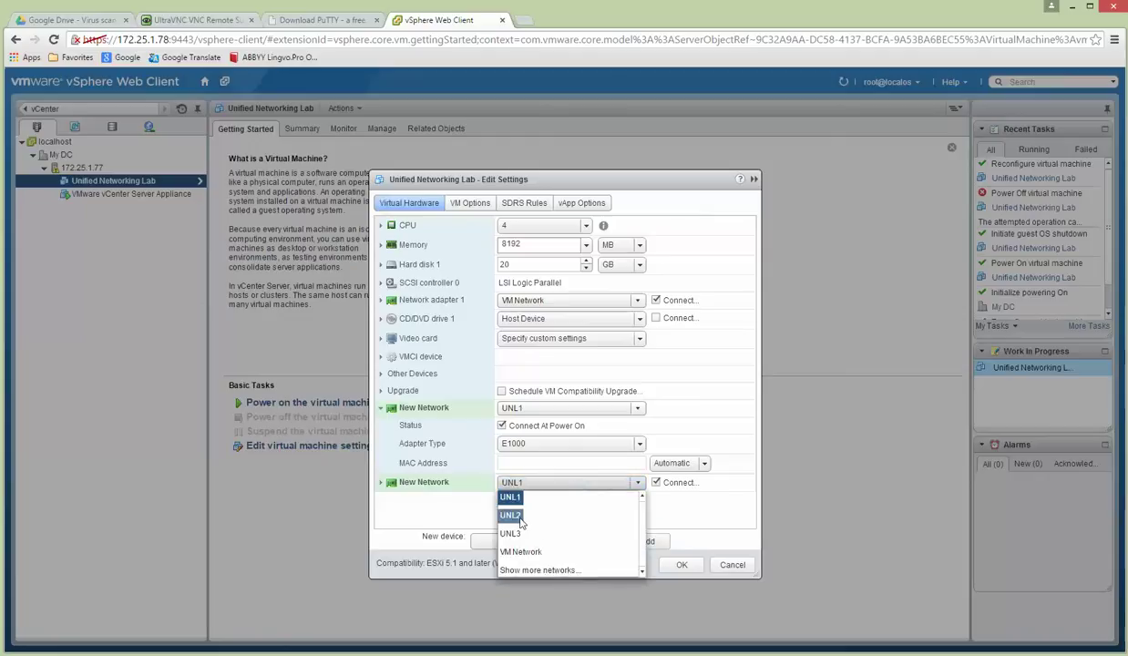
{"action": "left_click", "coordinate": [551, 515]}
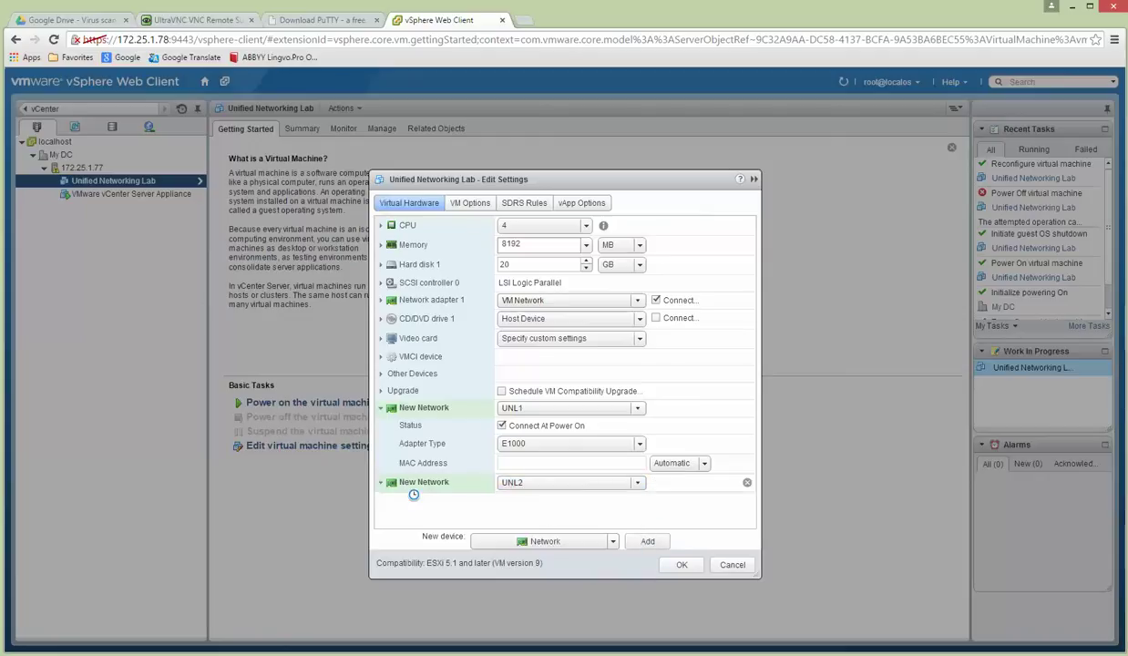
{"action": "left_click", "coordinate": [383, 486]}
{"action": "left_click", "coordinate": [533, 498]}
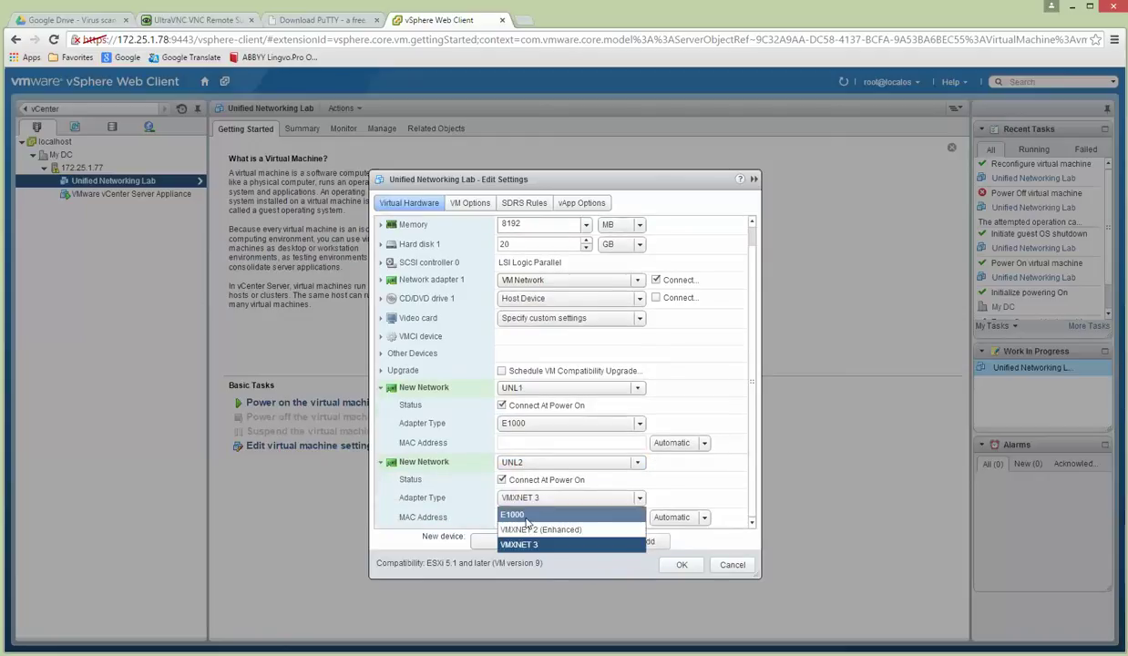
{"action": "left_click", "coordinate": [537, 516]}
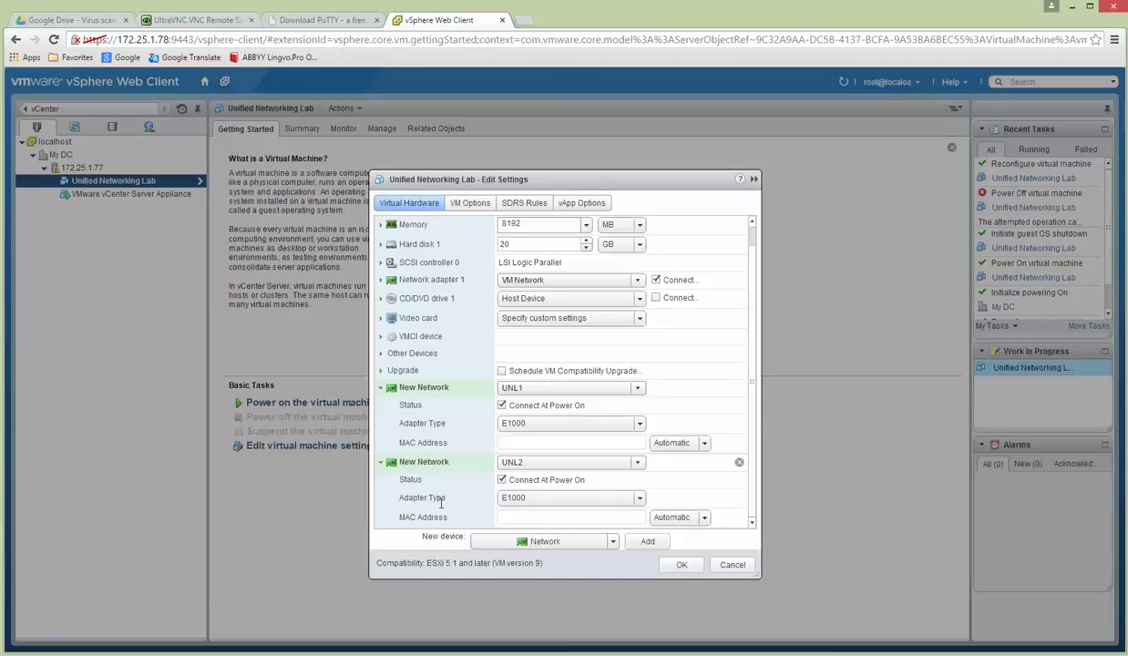
Add a third E1000 network adapter connected to UNL3.
{"action": "left_click", "coordinate": [644, 544]}
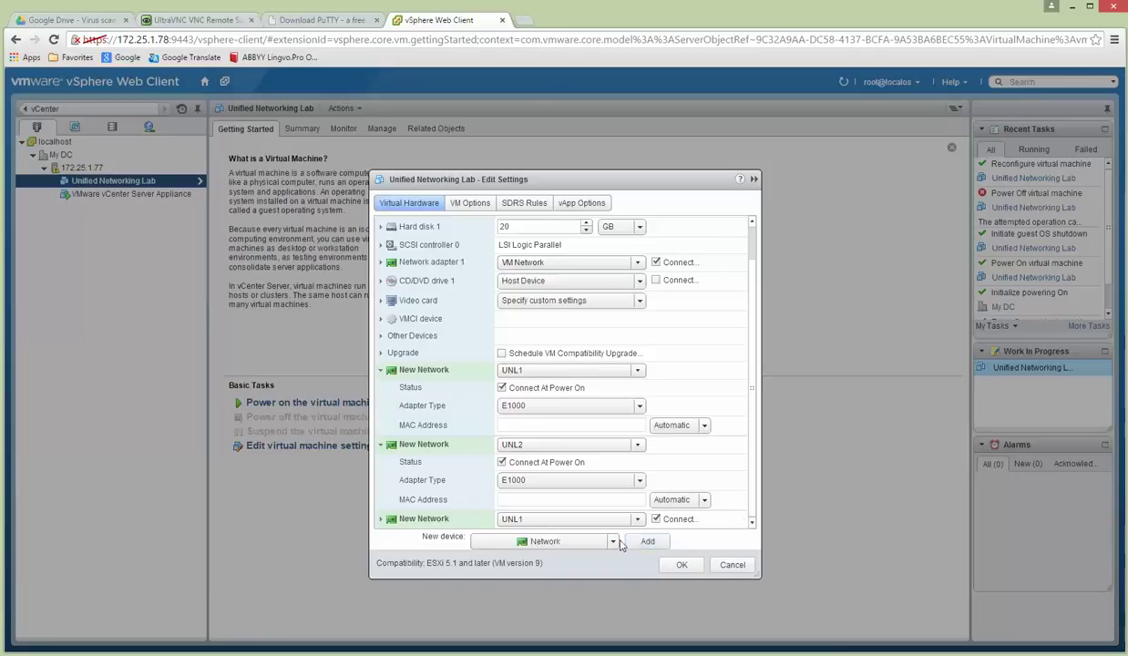
{"action": "left_click", "coordinate": [511, 520]}
{"action": "left_click", "coordinate": [512, 570]}
{"action": "left_click", "coordinate": [380, 521]}
{"action": "scroll", "coordinate": [705, 468], "scroll_direction": "down", "scroll_amount": 1}
{"action": "left_click", "coordinate": [548, 500]}
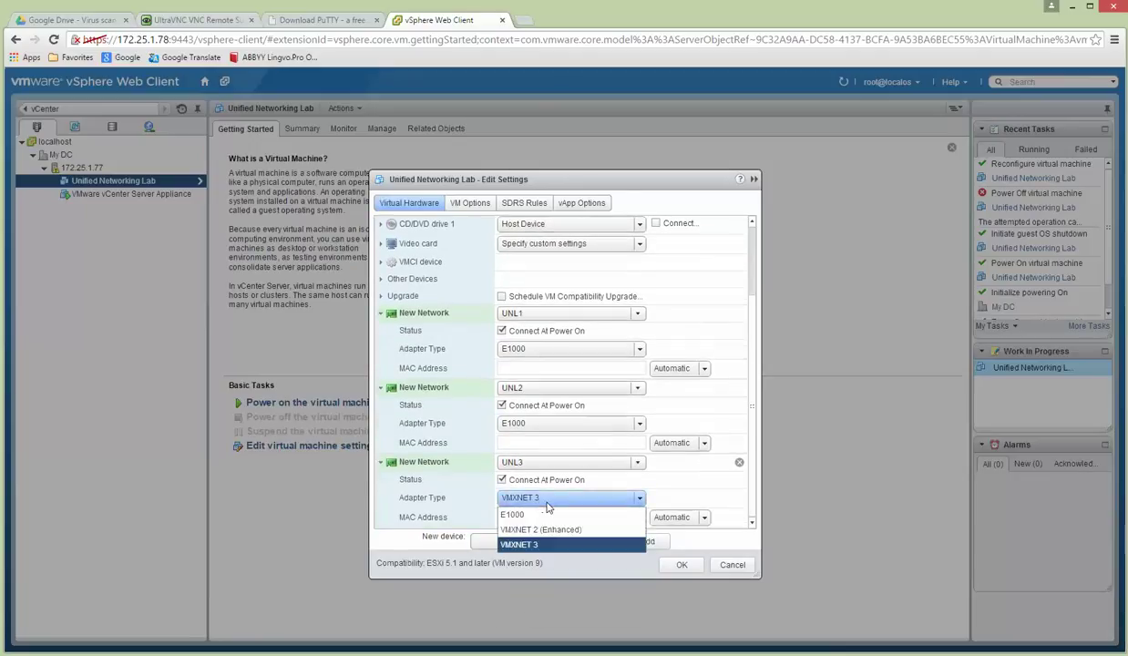
{"action": "left_click", "coordinate": [514, 512]}
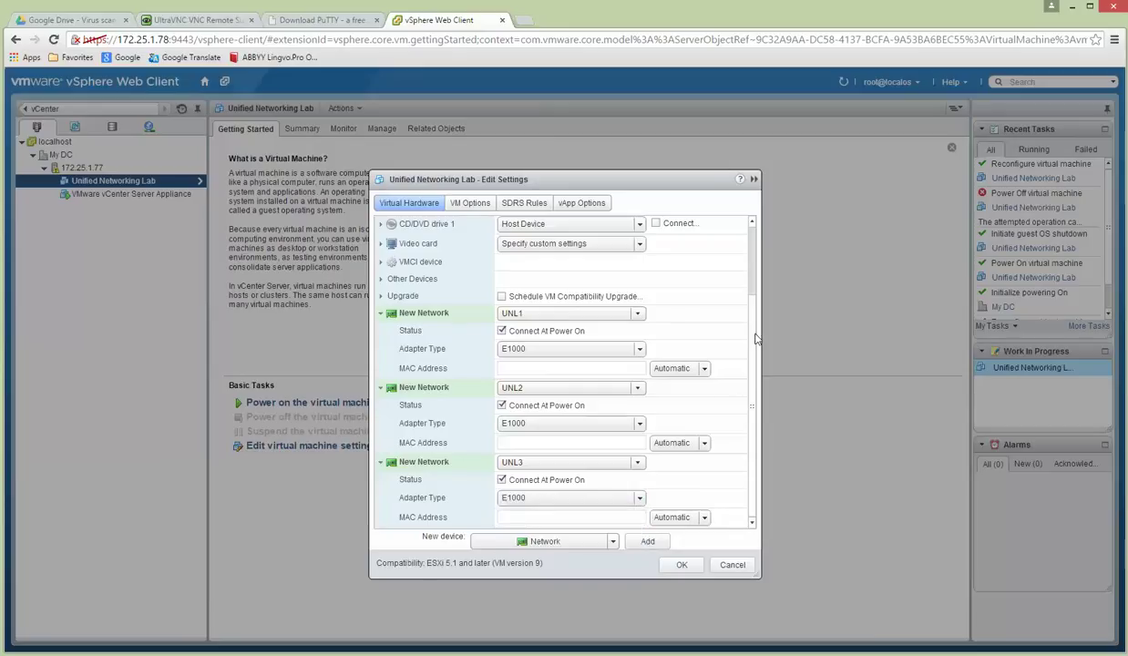
{"action": "scroll", "coordinate": [753, 338], "scroll_direction": "up", "scroll_amount": 2}
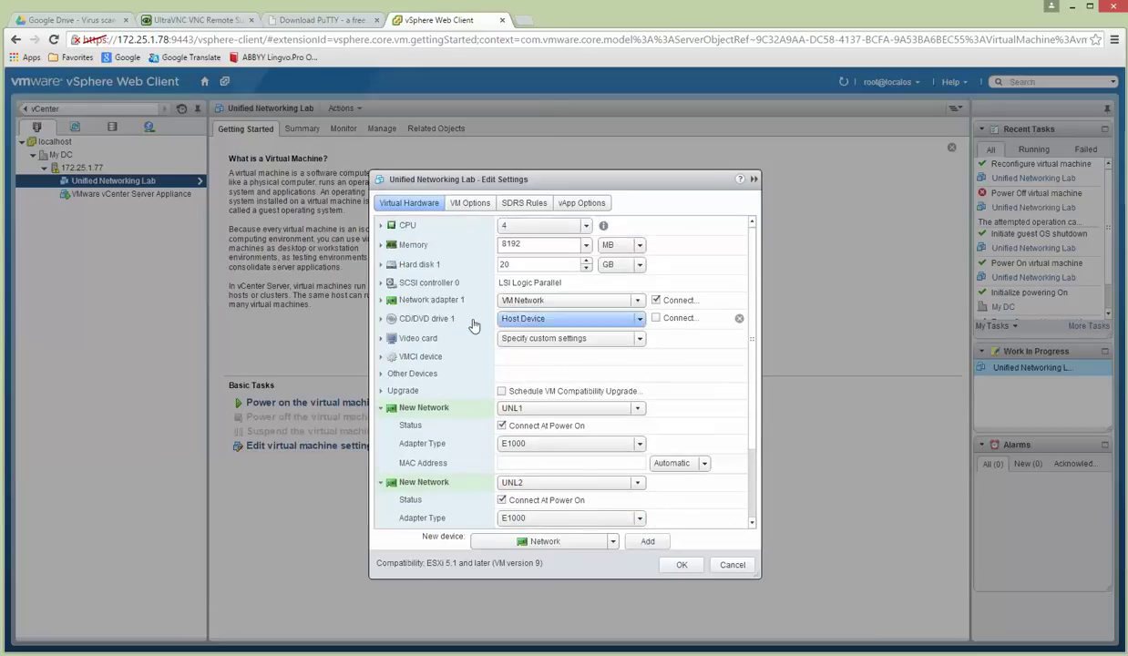
Collapse the adapter details and apply the three new E1000 adapters to the VM.
{"action": "left_click", "coordinate": [381, 301]}
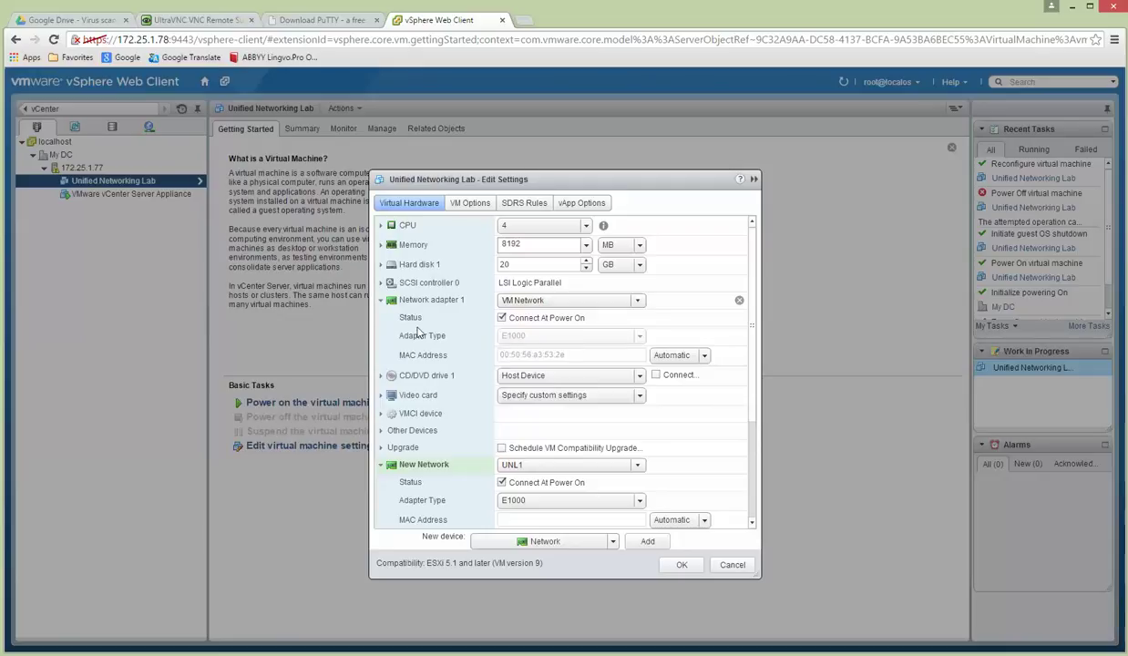
{"action": "left_click", "coordinate": [383, 302]}
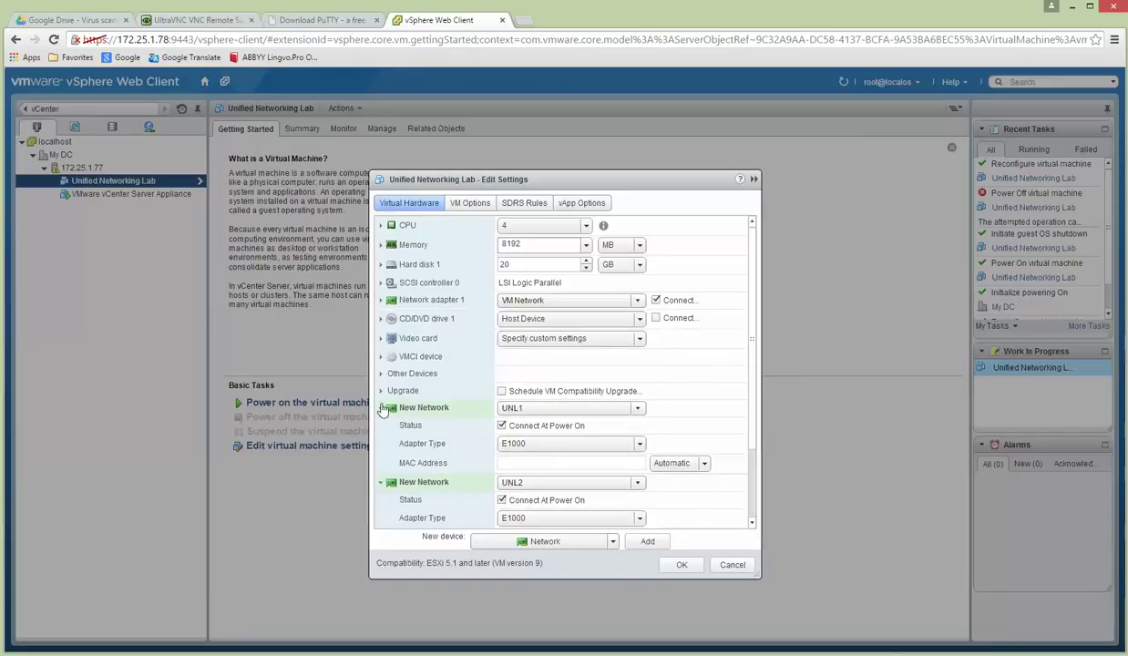
{"action": "left_click", "coordinate": [381, 408]}
{"action": "left_click", "coordinate": [381, 426]}
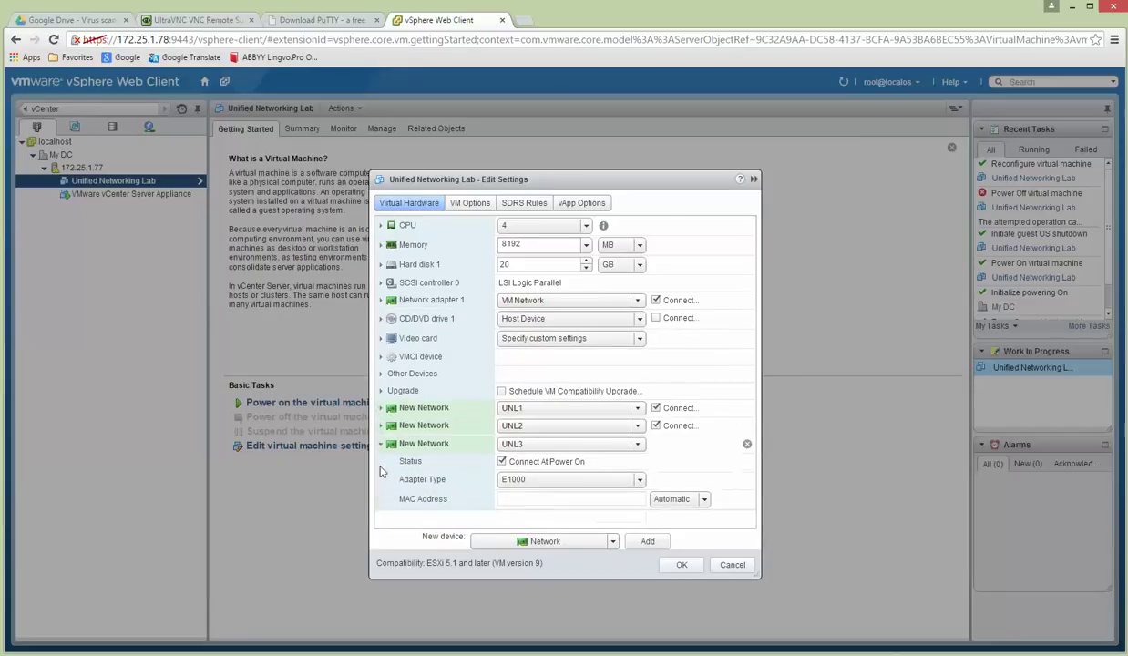
{"action": "left_click", "coordinate": [381, 446]}
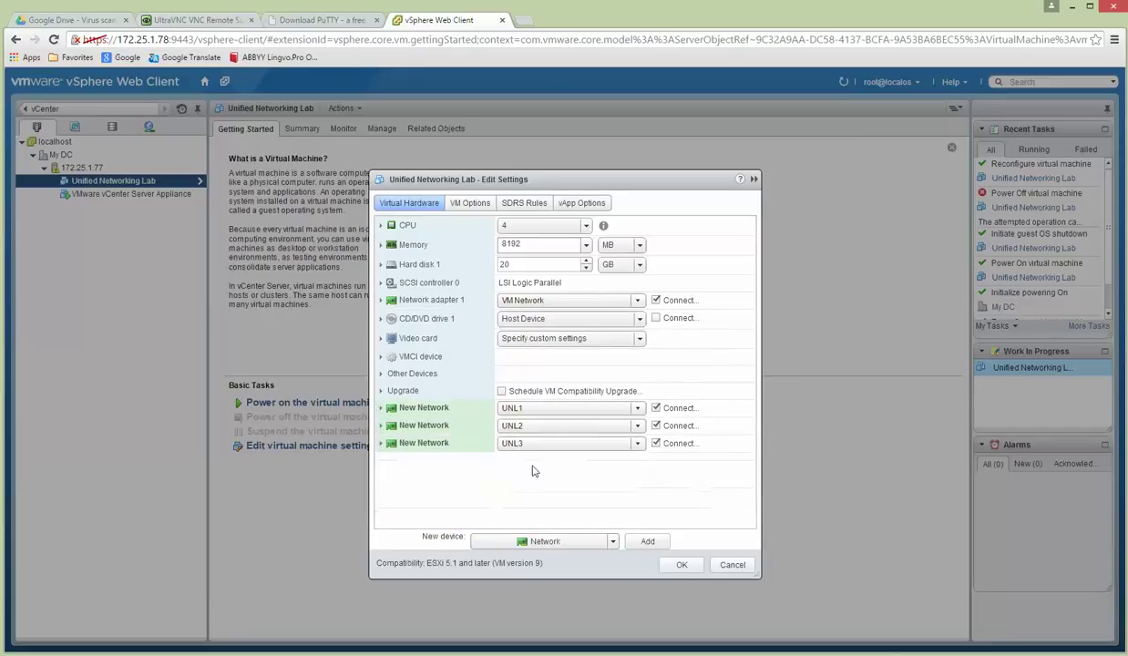
{"action": "left_click", "coordinate": [681, 566]}
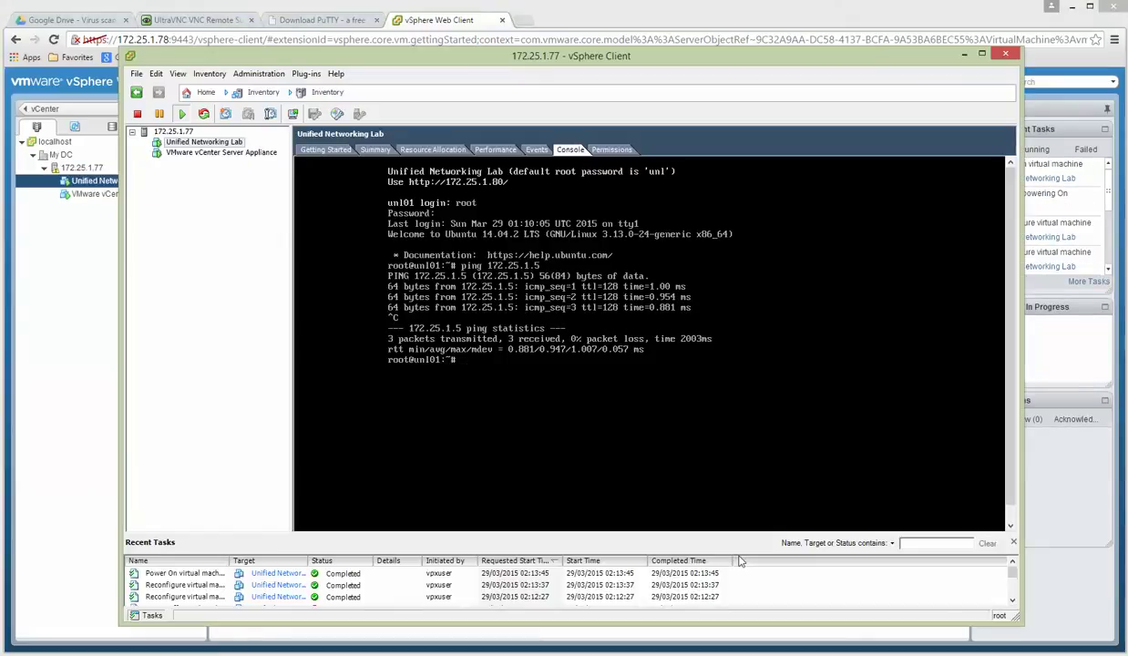
Review network adapter 3 in the Unified Networking Lab VM's web-client settings, then cancel without changes.
{"action": "left_click", "coordinate": [327, 149]}
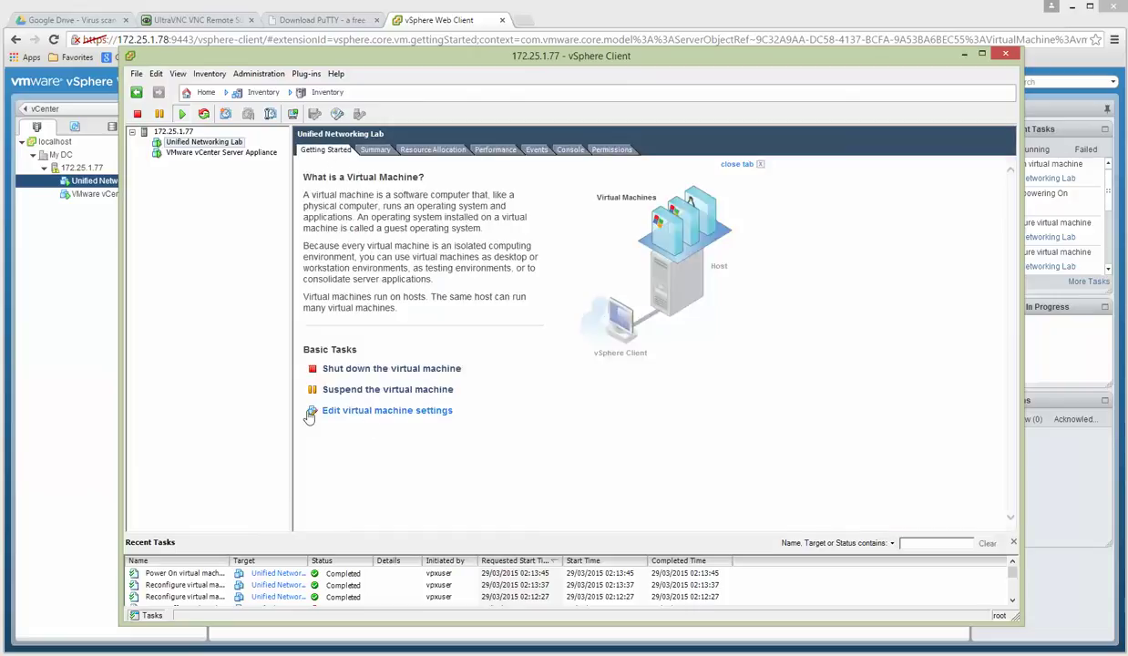
{"action": "left_click", "coordinate": [95, 344]}
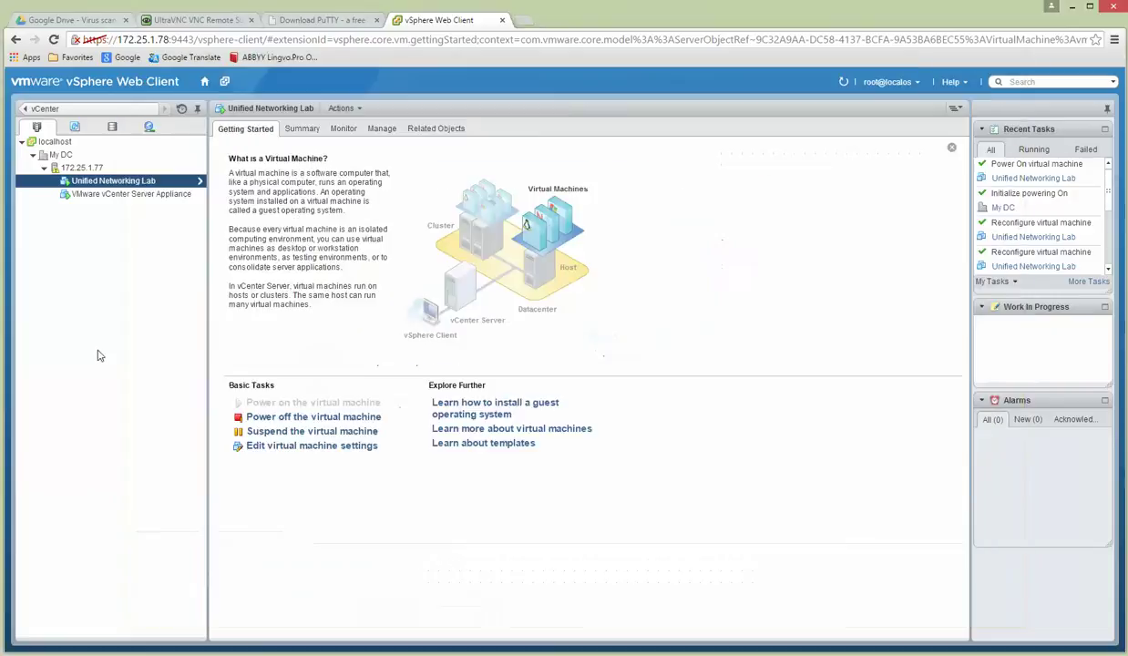
{"action": "left_click", "coordinate": [283, 448]}
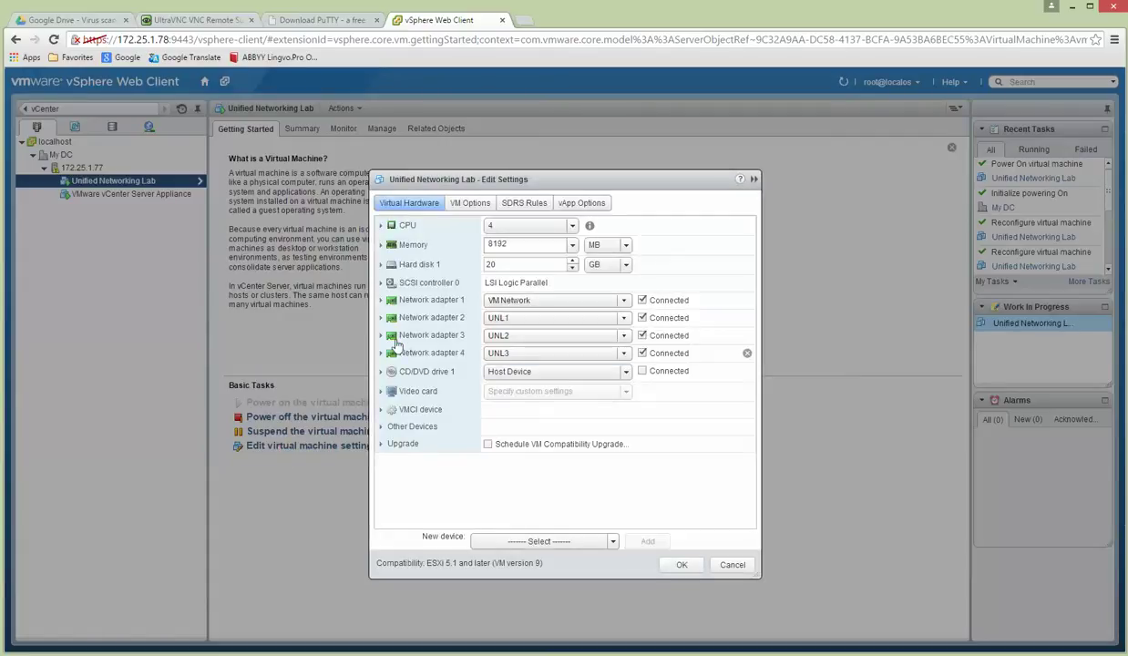
{"action": "left_click", "coordinate": [382, 335]}
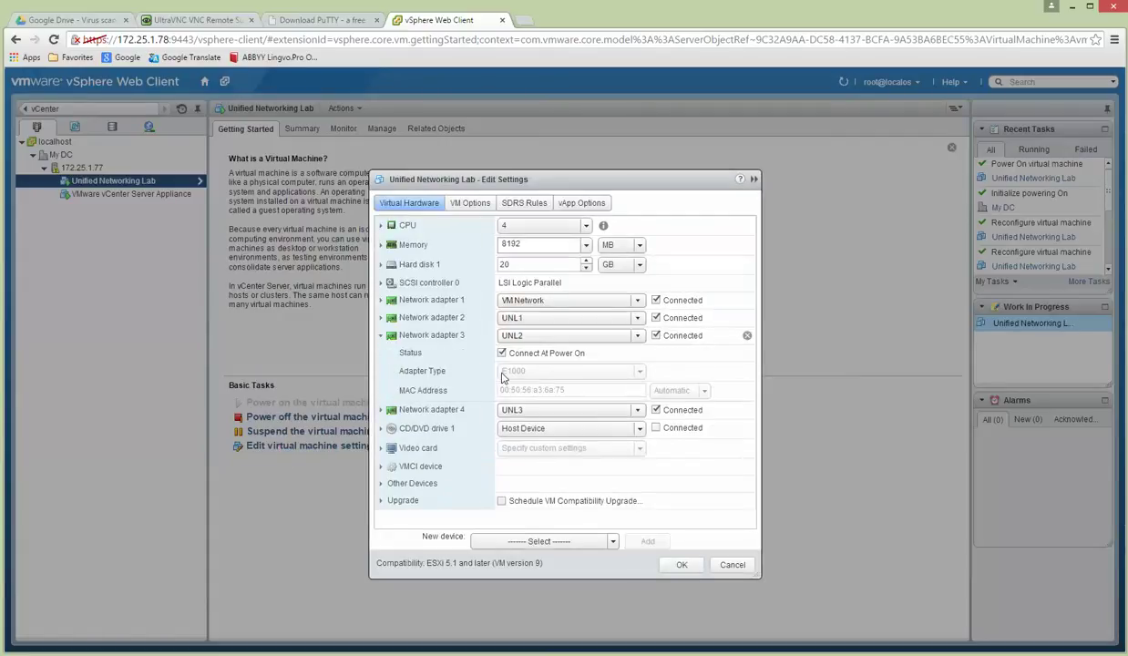
{"action": "left_click", "coordinate": [728, 566]}
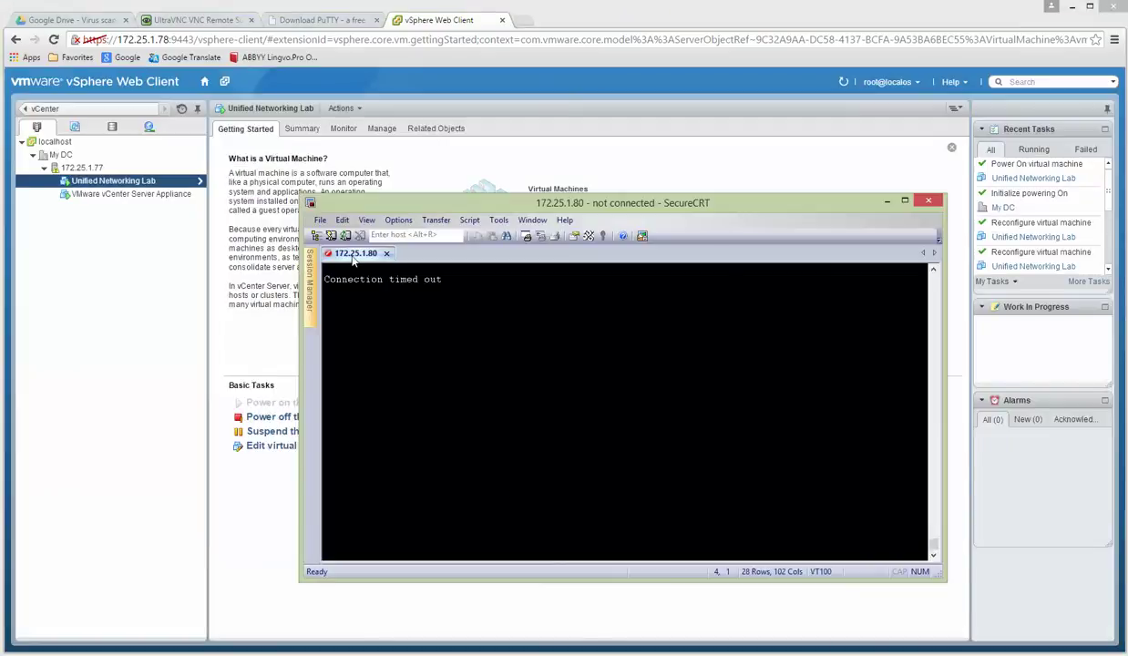
Reconnect and log into the SSH session at 172.25.1.80, then show the Google Drive tab.
{"action": "right_click", "coordinate": [355, 253]}
{"action": "left_click", "coordinate": [370, 262]}
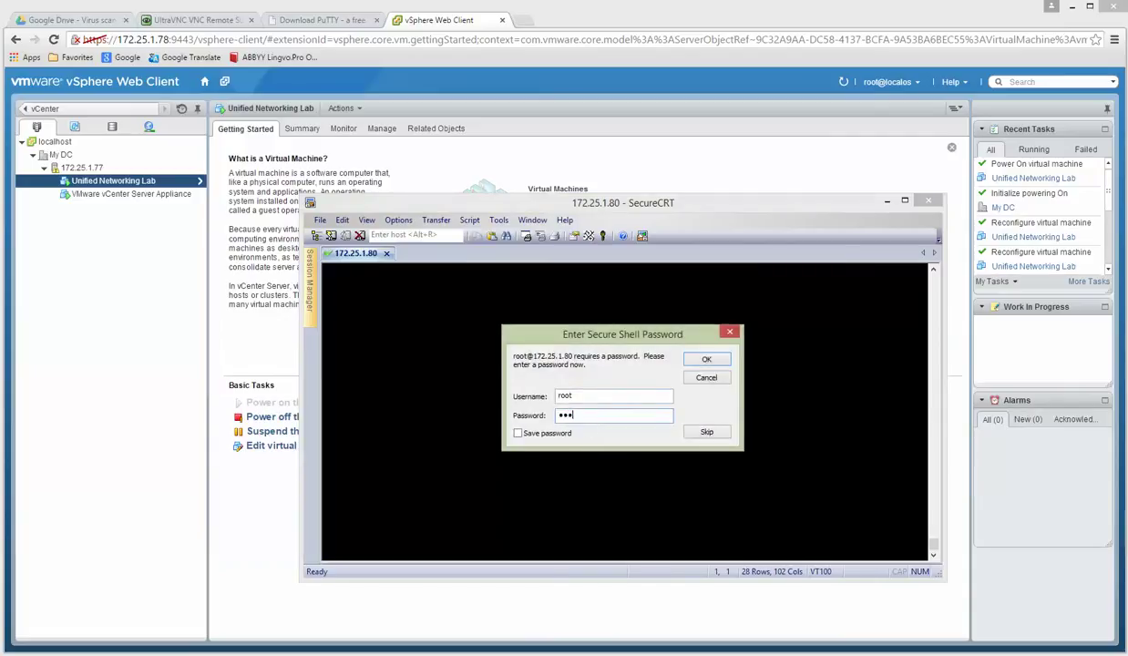
{"action": "key", "text": "Return"}
{"action": "key", "text": "Return"}
{"action": "key", "text": "Return"}
{"action": "key", "text": "Return"}
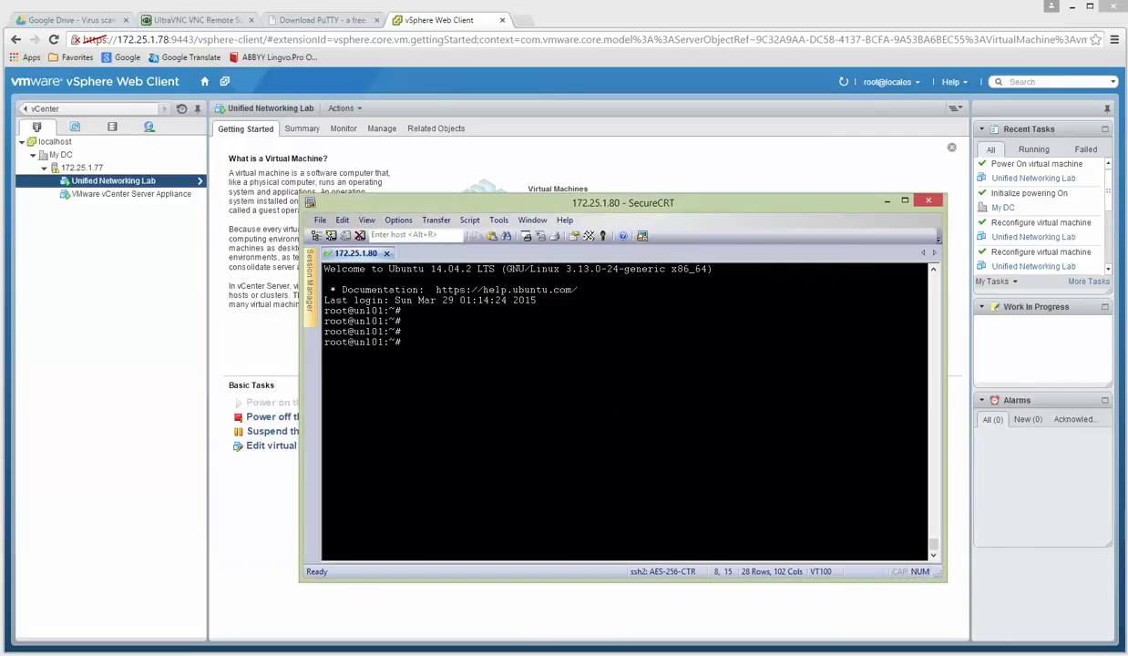
{"action": "left_click", "coordinate": [80, 21]}
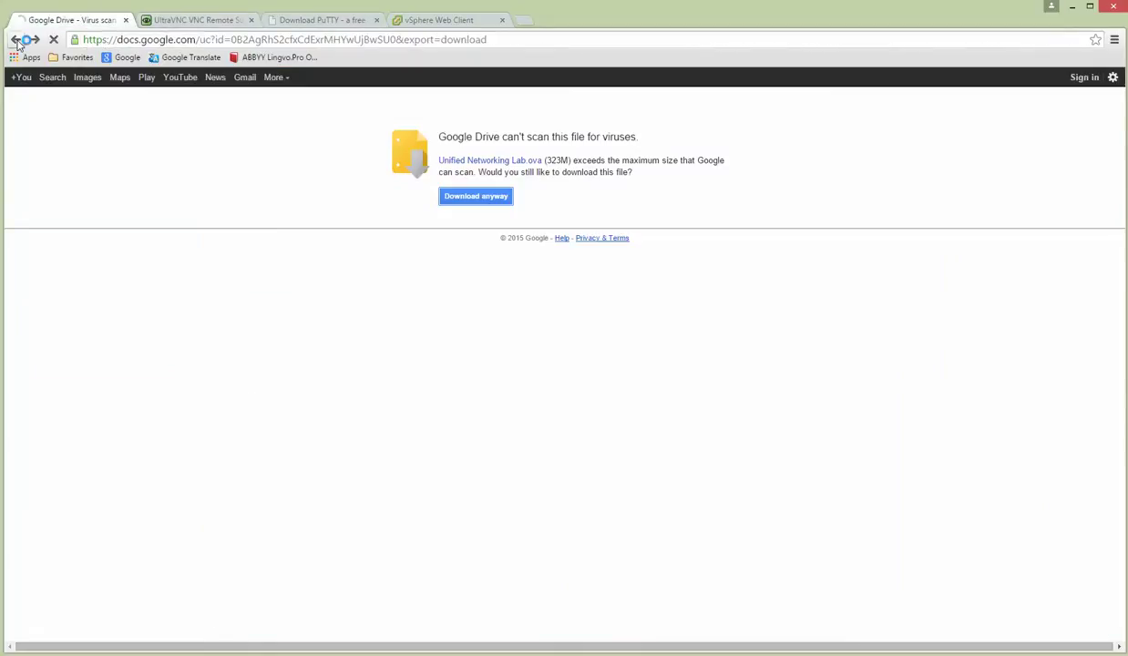
Search the unetlab.com site for 'cloud' and open the 'Using Cloud devices' article.
{"action": "left_click", "coordinate": [16, 40]}
{"action": "left_click", "coordinate": [770, 86]}
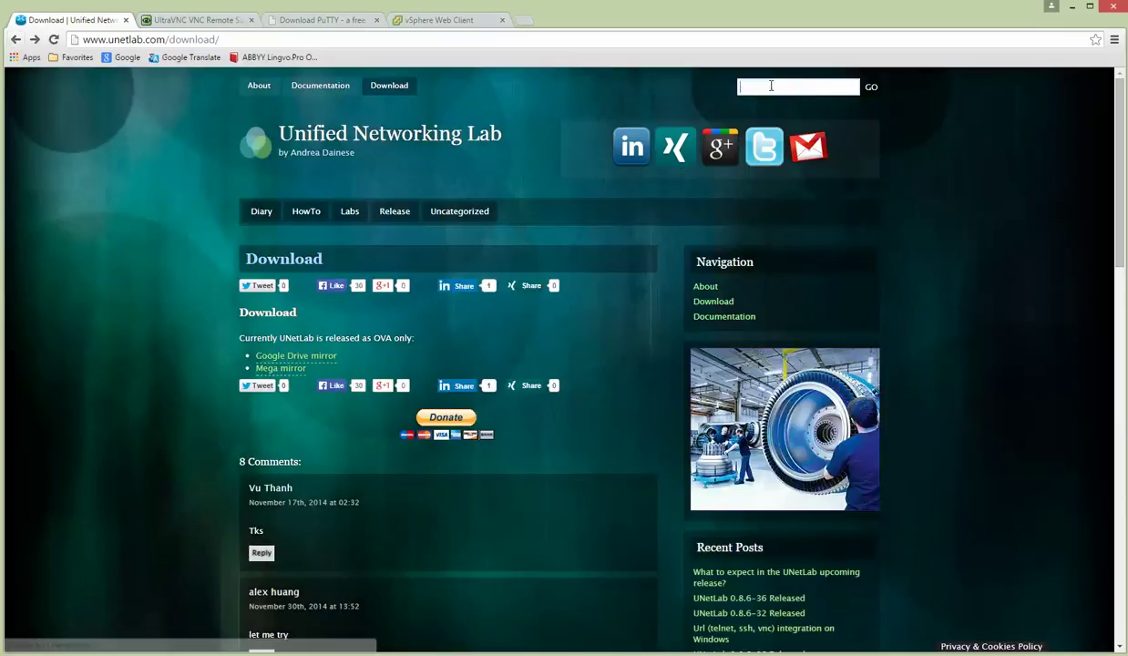
{"action": "type", "text": "cloud"}
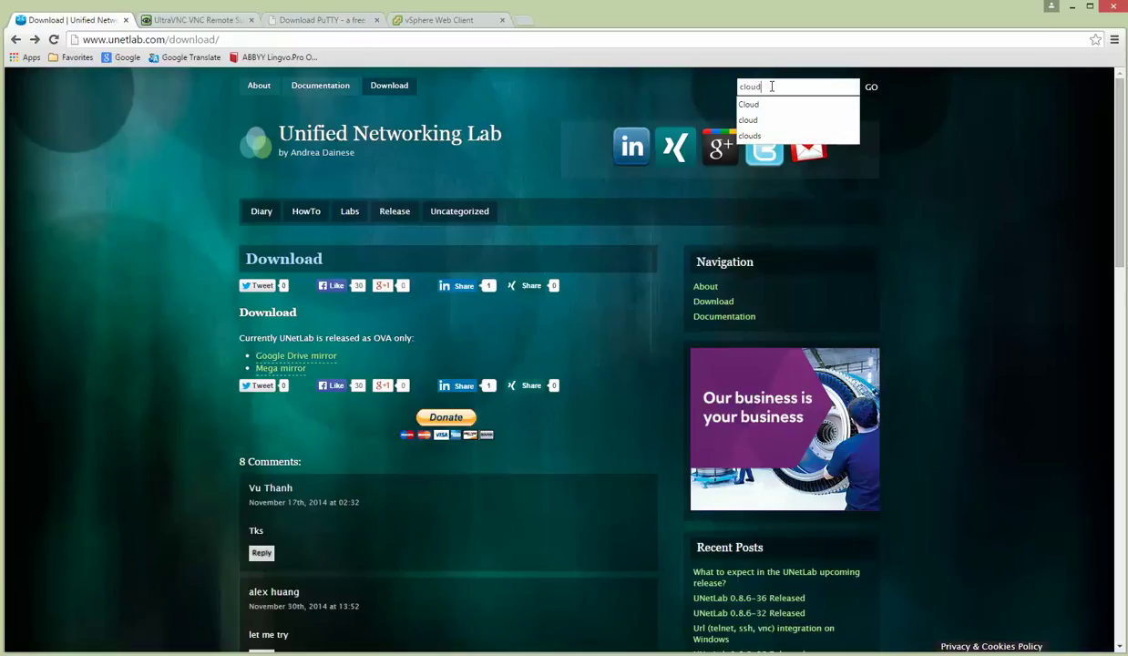
{"action": "key", "text": "Return"}
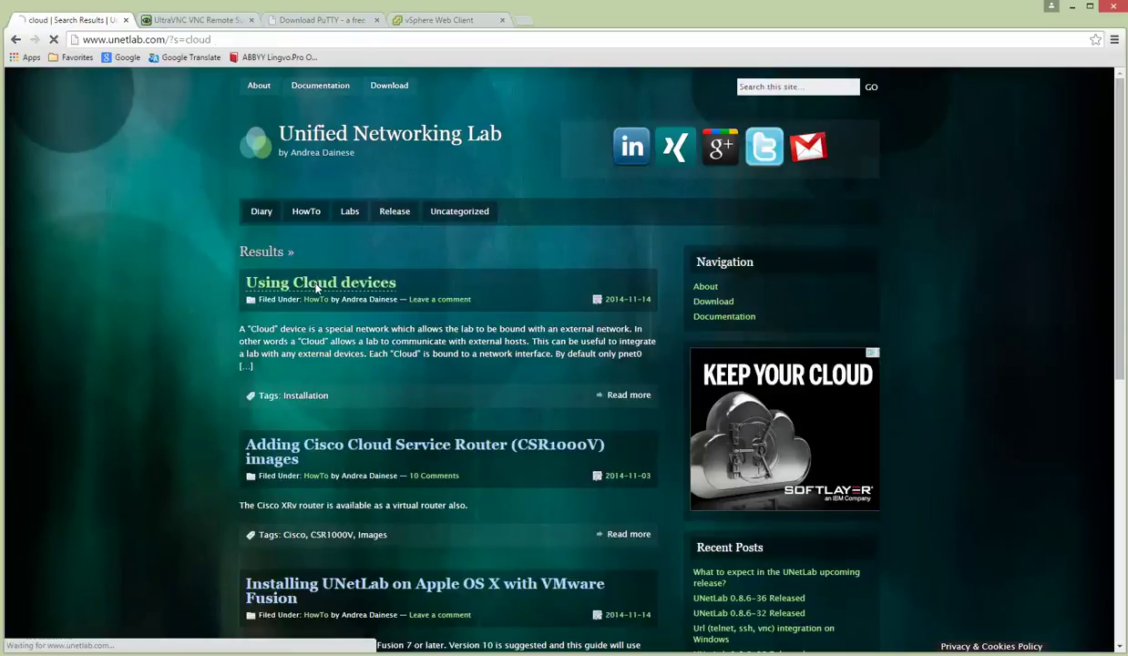
{"action": "left_click", "coordinate": [318, 285]}
{"action": "scroll", "coordinate": [206, 403], "scroll_direction": "down", "scroll_amount": 3}
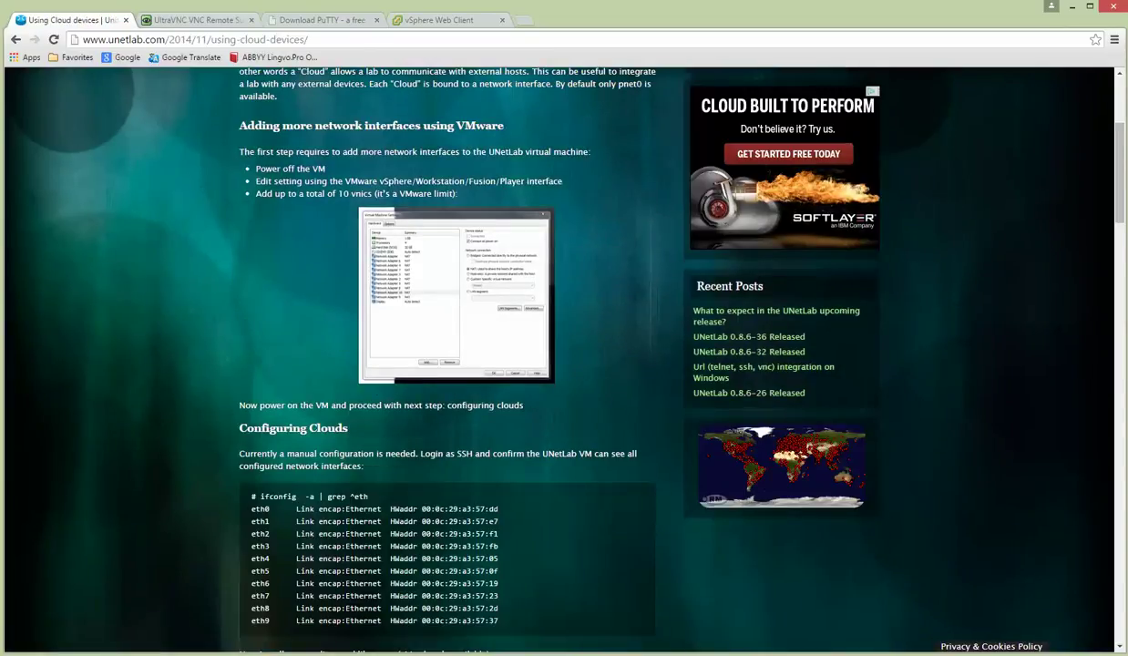
{"action": "key", "text": "alt+Tab"}
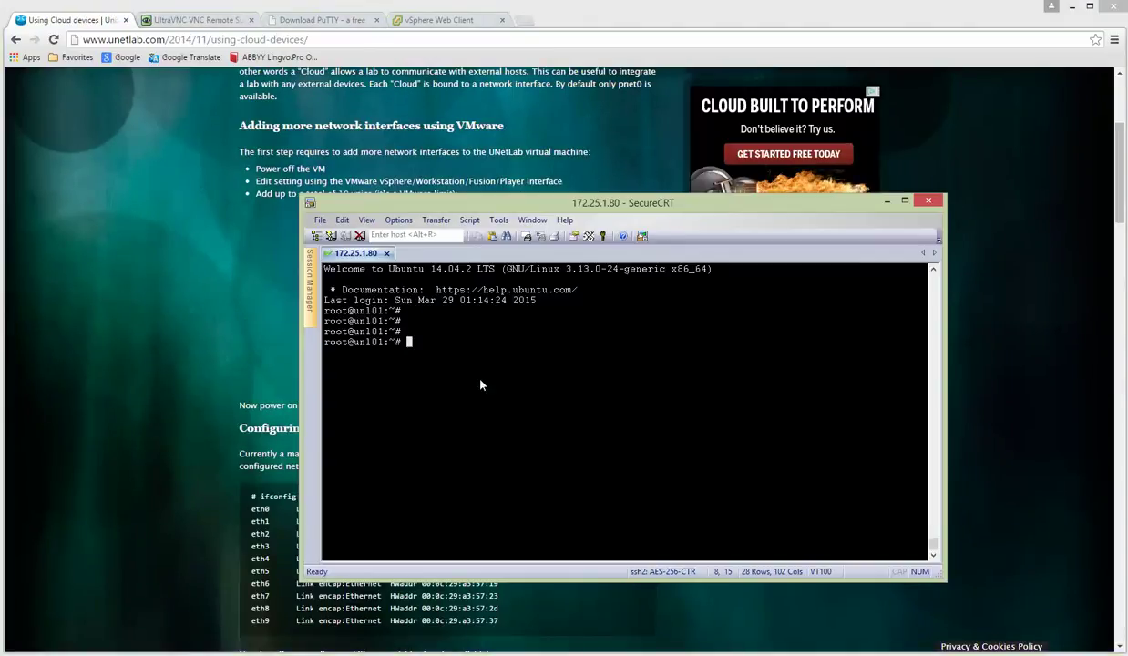
Install nano with 'apt-get install nano' after the mistyped 'apt-get nano' fails.
{"action": "type", "text": "apt-"}
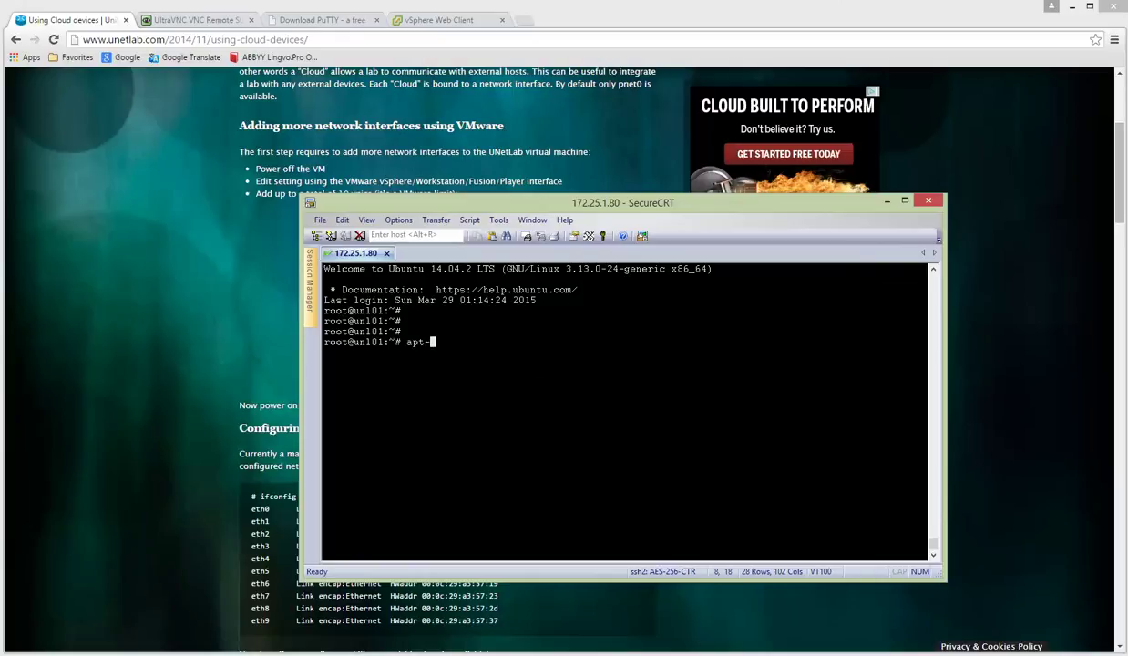
{"action": "type", "text": "get nano"}
{"action": "key", "text": "Return"}
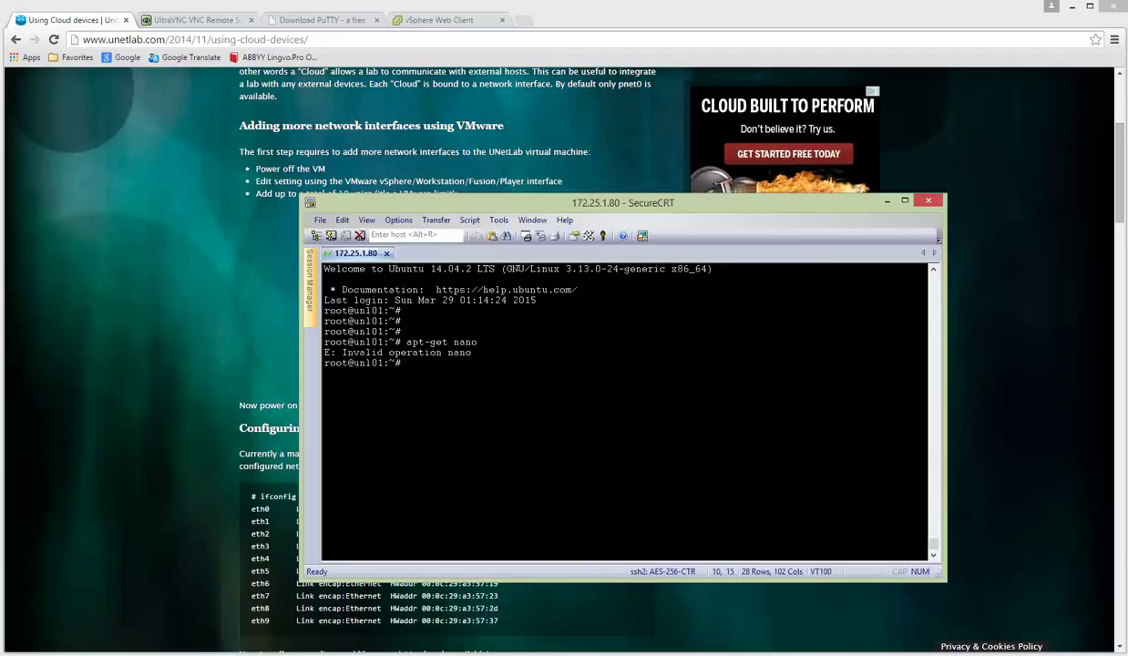
{"action": "key", "text": "Up"}
{"action": "type", "text": "install"}
{"action": "key", "text": "Return"}
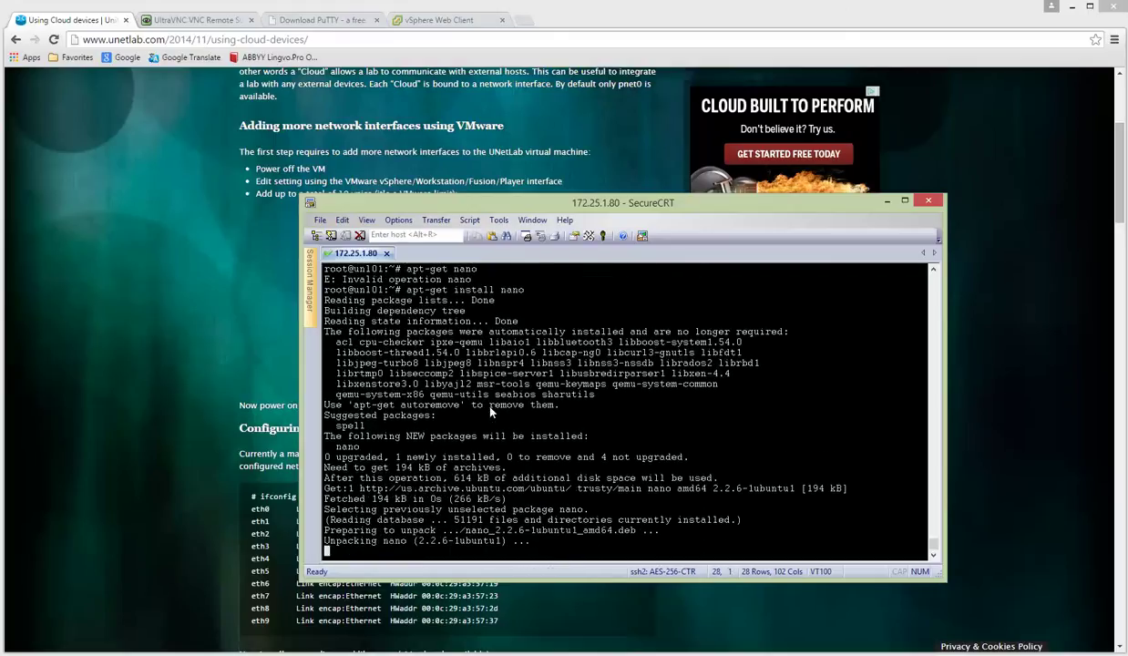
Scroll the guide to its interfaces step and copy the /etc/network/interfaces path.
{"action": "left_click", "coordinate": [168, 344]}
{"action": "scroll", "coordinate": [362, 369], "scroll_direction": "down", "scroll_amount": 5}
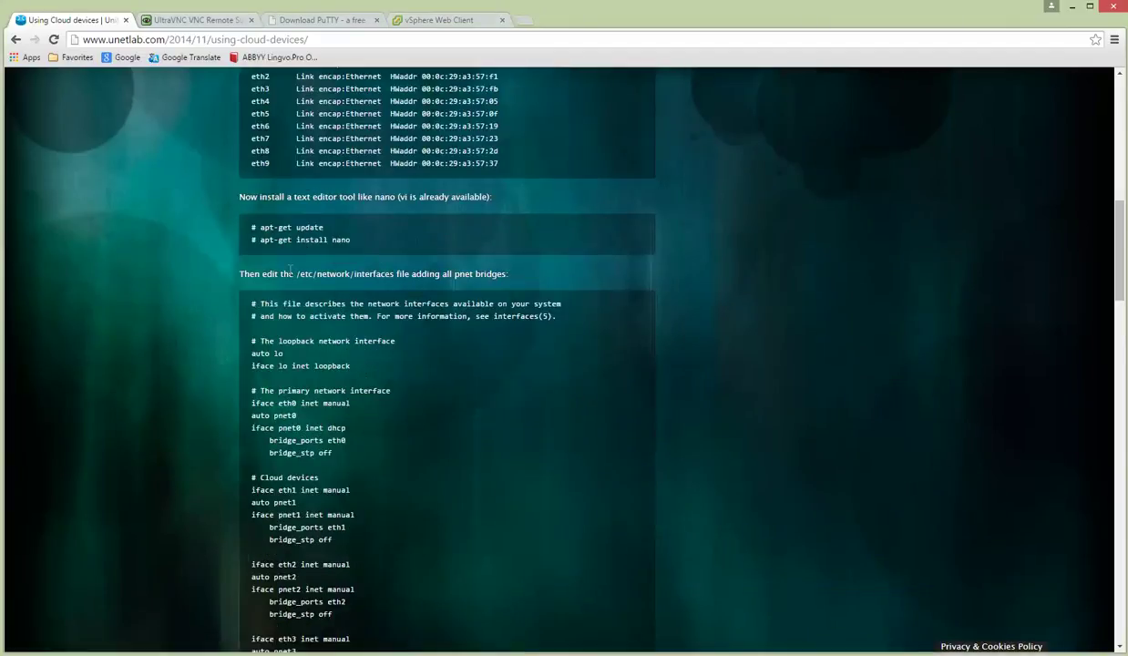
{"action": "left_click_drag", "start_coordinate": [305, 275], "coordinate": [395, 275]}
{"action": "key", "text": "ctrl+c"}
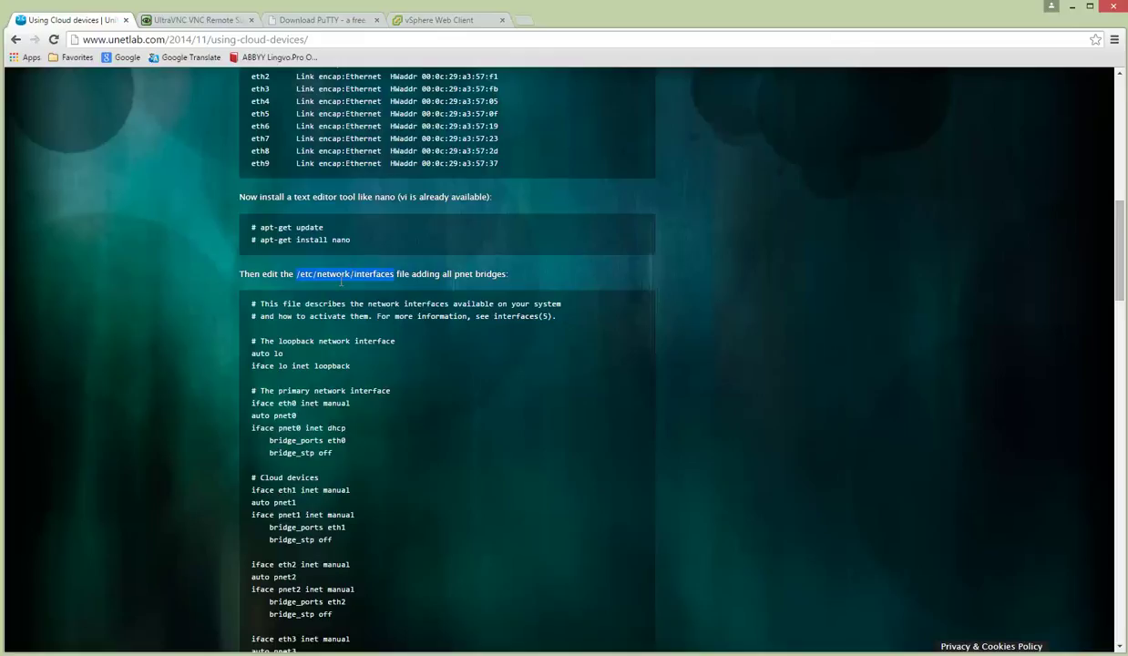
{"action": "key", "text": "alt+Tab"}
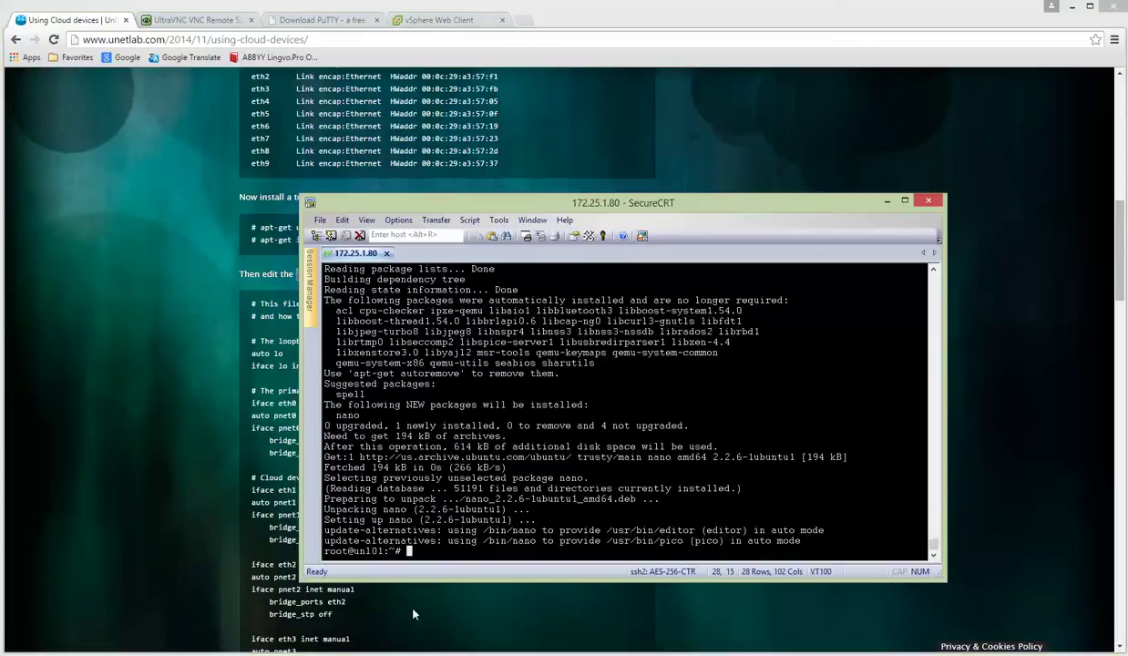
Open /etc/network/interfaces in nano and add a blank line after the pnet0 bridge settings.
{"action": "key", "text": "Return"}
{"action": "key", "text": "Return"}
{"action": "key", "text": "Return"}
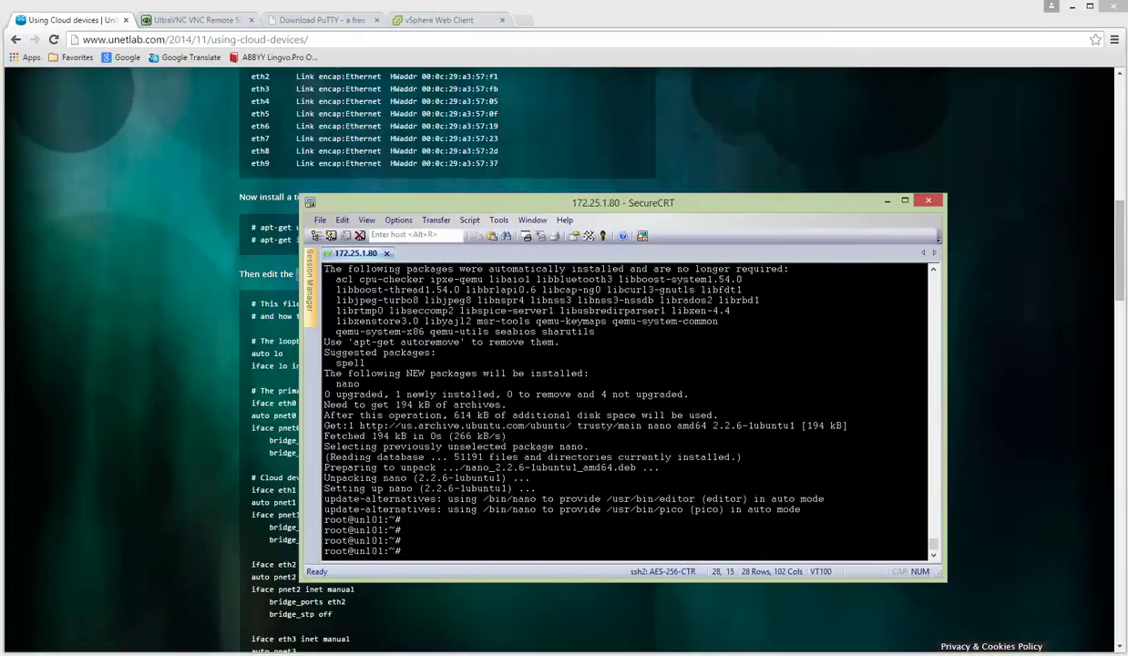
{"action": "type", "text": "nano"}
{"action": "key", "text": "shift+Insert"}
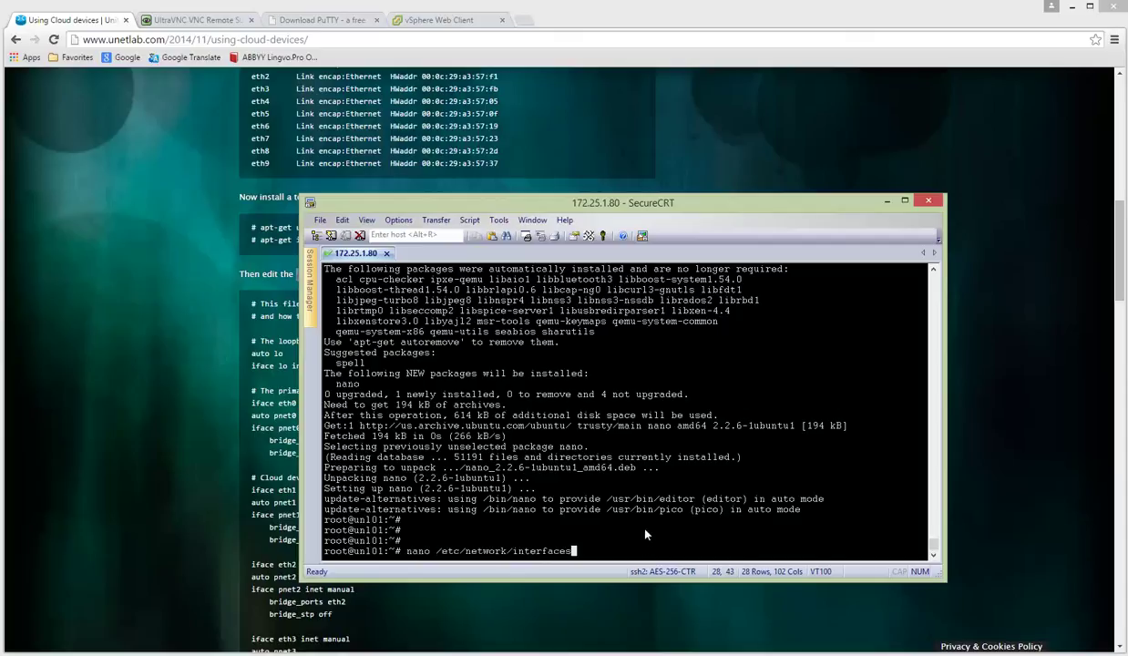
{"action": "key", "text": "Return"}
{"action": "key", "text": "Down"}
{"action": "key", "text": "Down"}
{"action": "key", "text": "Down"}
{"action": "key", "text": "Down"}
{"action": "key", "text": "Down"}
{"action": "key", "text": "Down"}
{"action": "key", "text": "Down"}
{"action": "key", "text": "Down"}
{"action": "key", "text": "Down"}
{"action": "key", "text": "Down"}
{"action": "key", "text": "Down"}
{"action": "key", "text": "Down"}
{"action": "key", "text": "Down"}
{"action": "key", "text": "Down"}
{"action": "key", "text": "Down"}
{"action": "key", "text": "Down"}
{"action": "key", "text": "Down"}
{"action": "key", "text": "Down"}
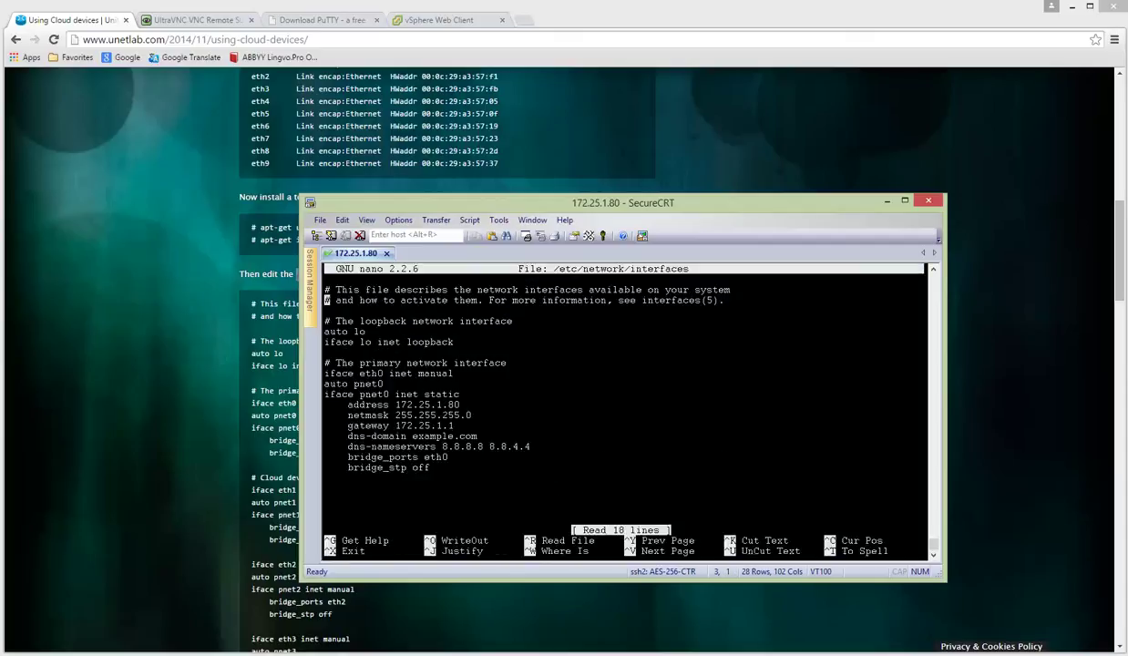
{"action": "key", "text": "Return"}
{"action": "left_click_drag", "start_coordinate": [395, 405], "coordinate": [531, 447]}
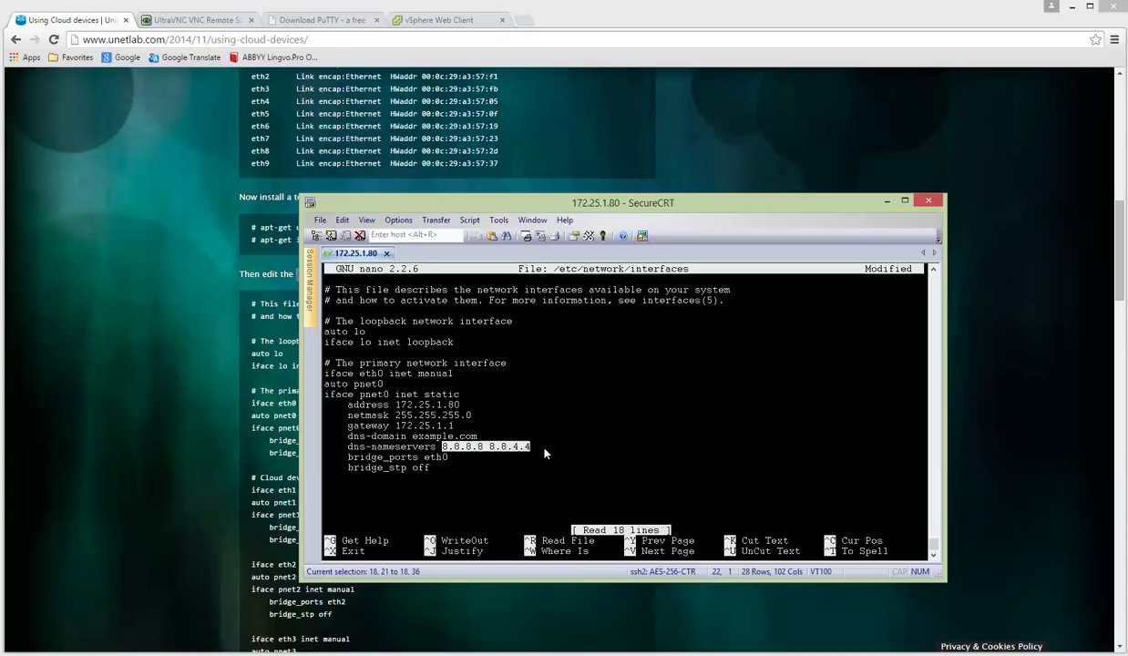
{"action": "left_click", "coordinate": [411, 498]}
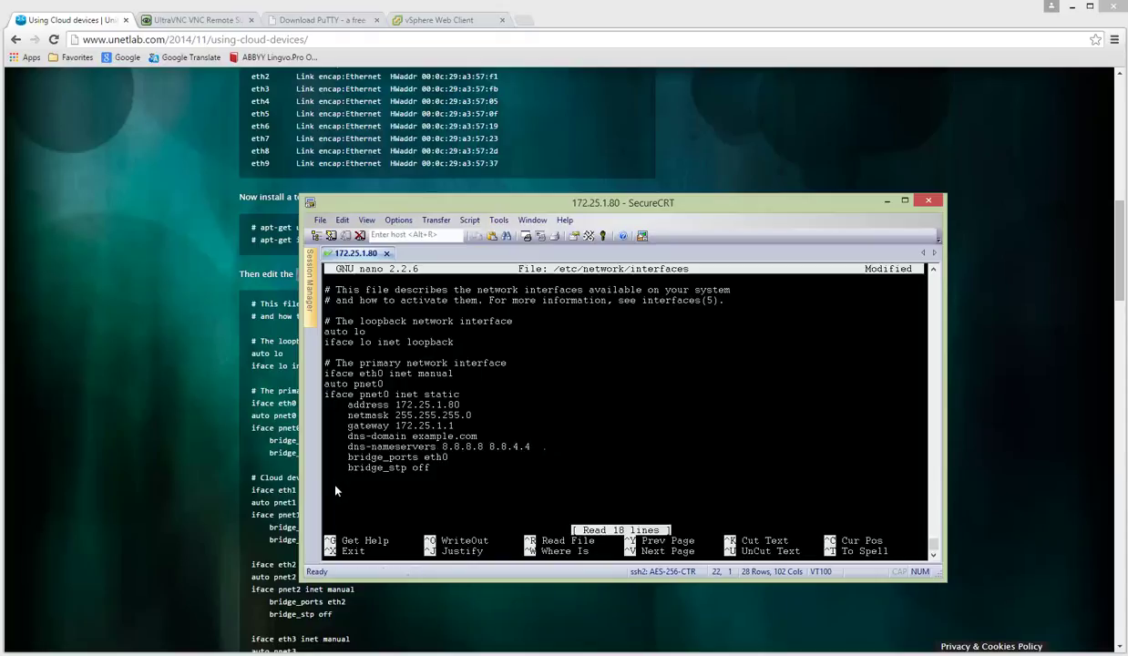
Copy the guide's '# Cloud devices' bridge configuration covering eth1 through eth3.
{"action": "left_click", "coordinate": [281, 473]}
{"action": "scroll", "coordinate": [270, 452], "scroll_direction": "down", "scroll_amount": 3}
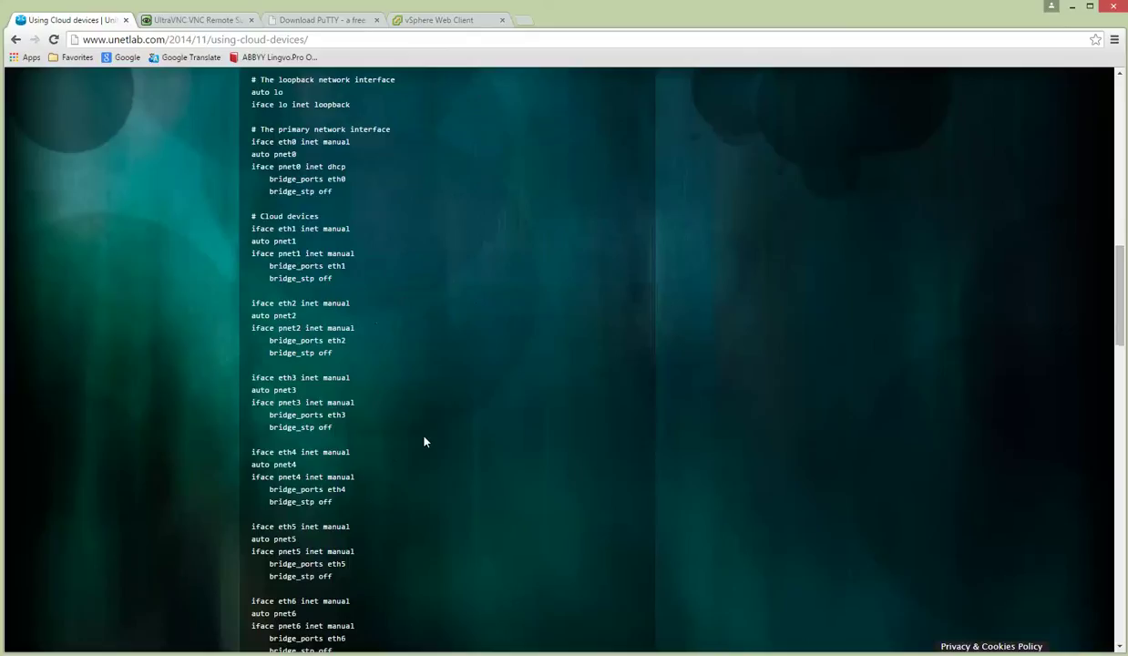
{"action": "left_click_drag", "start_coordinate": [254, 212], "coordinate": [332, 427]}
{"action": "key", "text": "ctrl+c"}
{"action": "scroll", "coordinate": [464, 435], "scroll_direction": "down", "scroll_amount": 2}
{"action": "scroll", "coordinate": [460, 436], "scroll_direction": "down", "scroll_amount": 1}
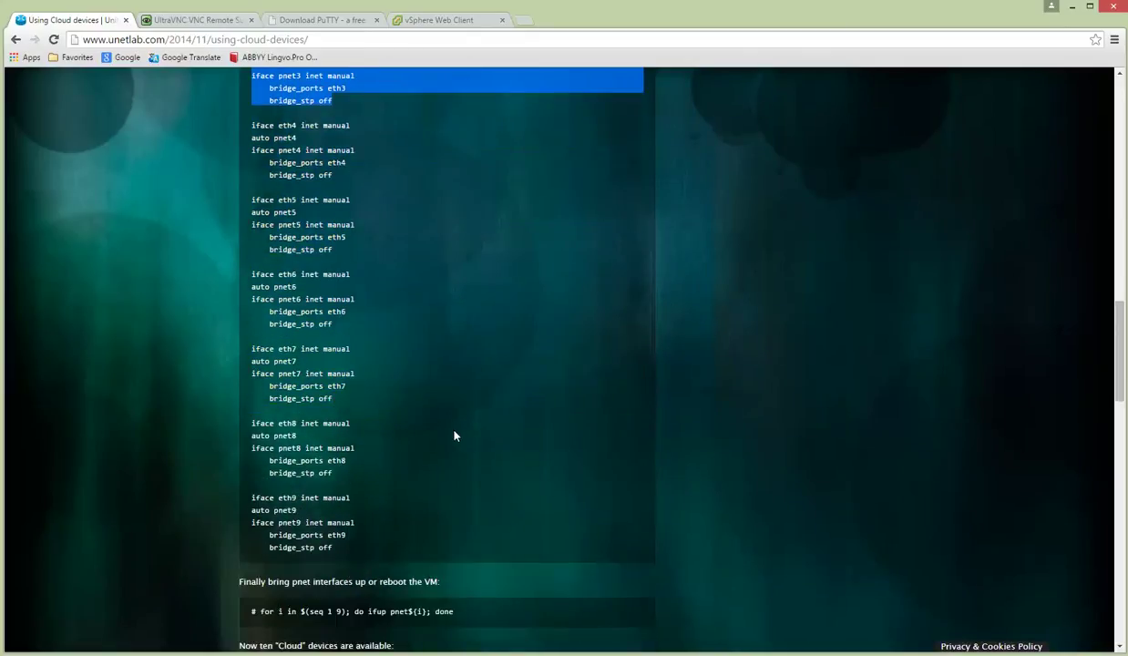
{"action": "scroll", "coordinate": [456, 435], "scroll_direction": "up", "scroll_amount": 3}
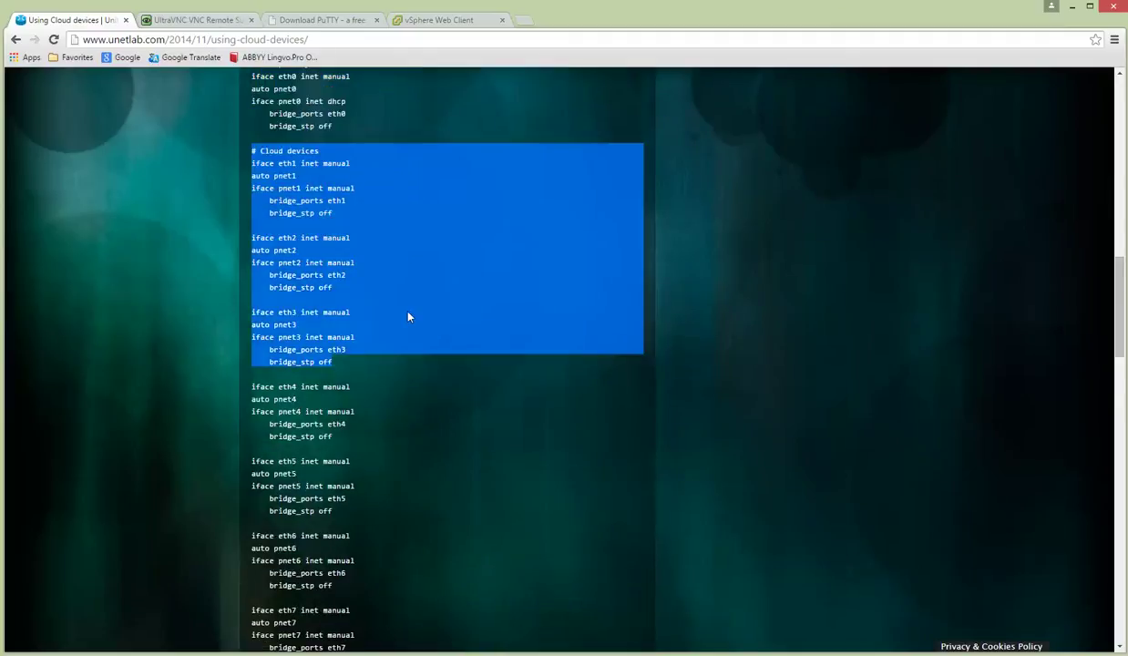
{"action": "right_click", "coordinate": [292, 180]}
{"action": "left_click", "coordinate": [330, 189]}
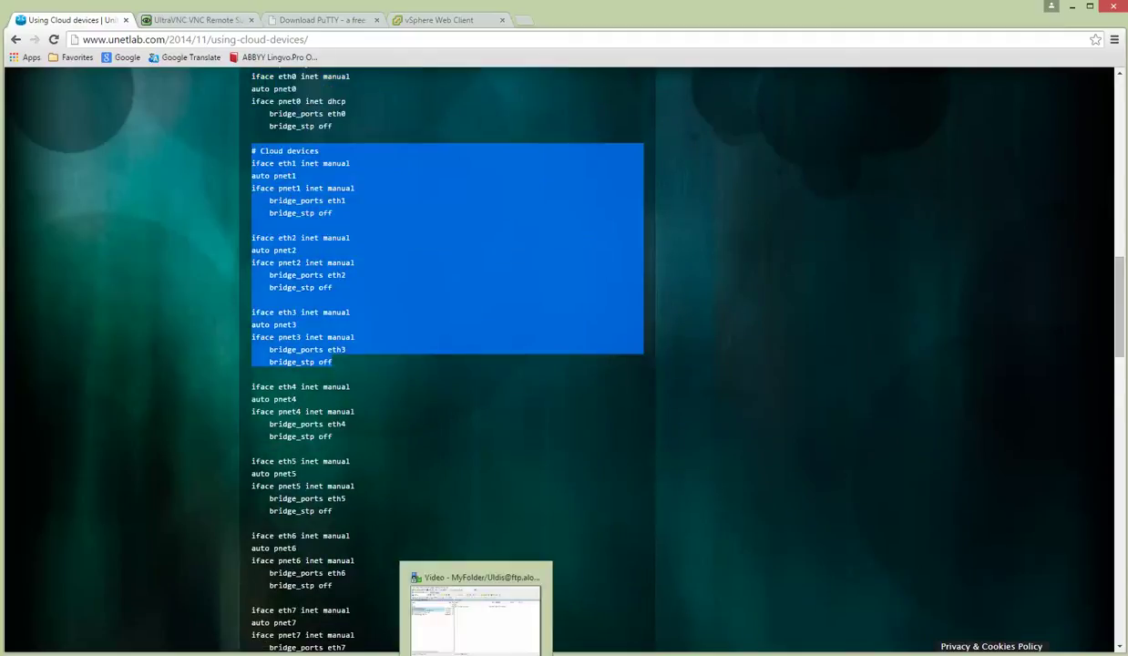
{"action": "left_click", "coordinate": [264, 620]}
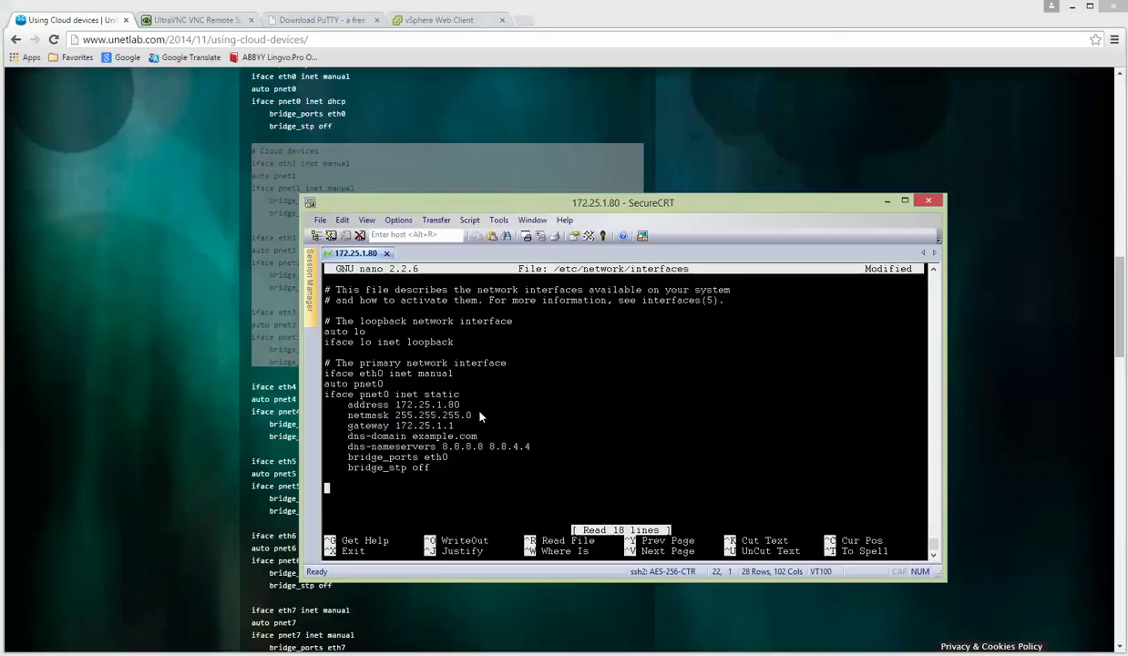
Paste the pnet1–pnet3 bridge blocks into the interfaces file, save it and exit nano.
{"action": "right_click", "coordinate": [620, 386]}
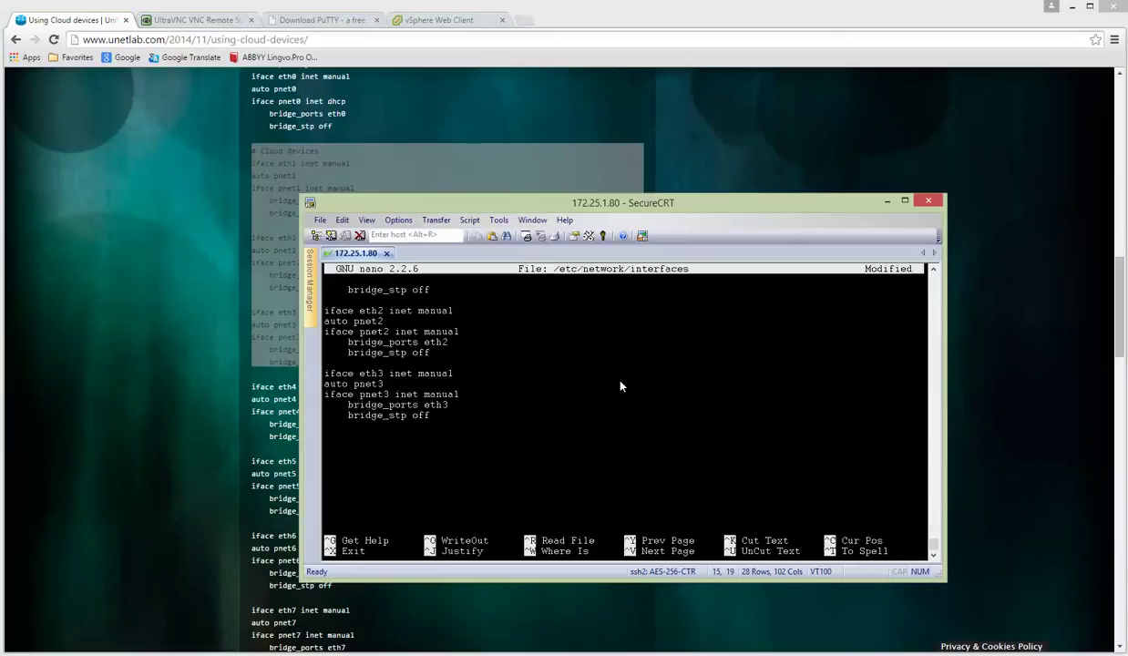
{"action": "key", "text": "Return"}
{"action": "key", "text": "ctrl+o"}
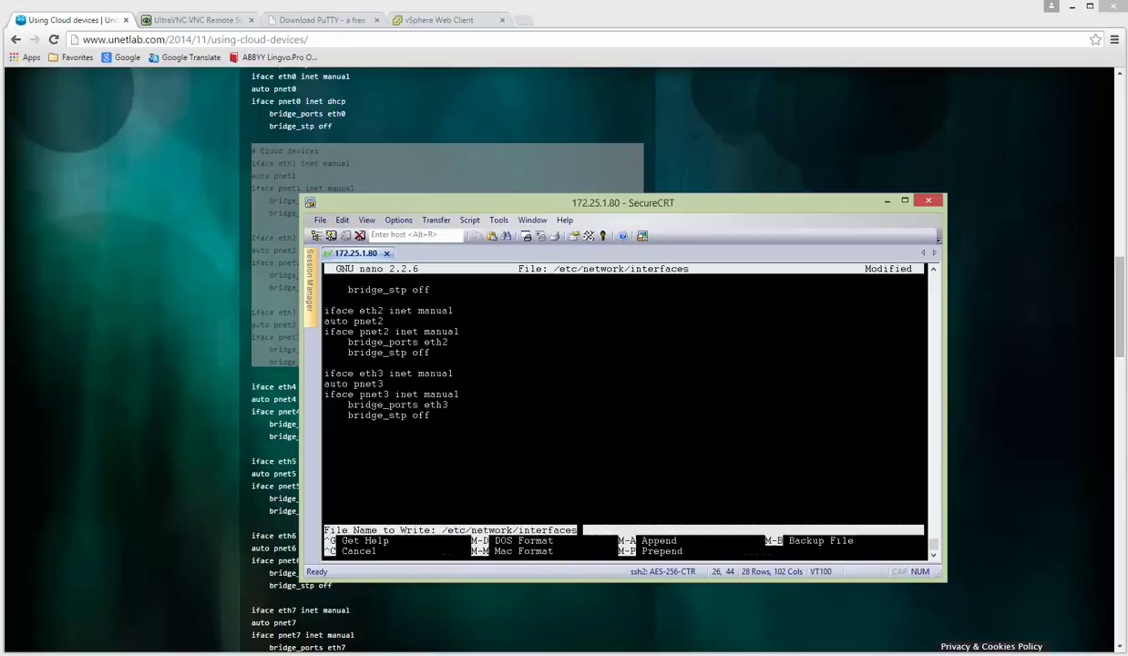
{"action": "key", "text": "Return"}
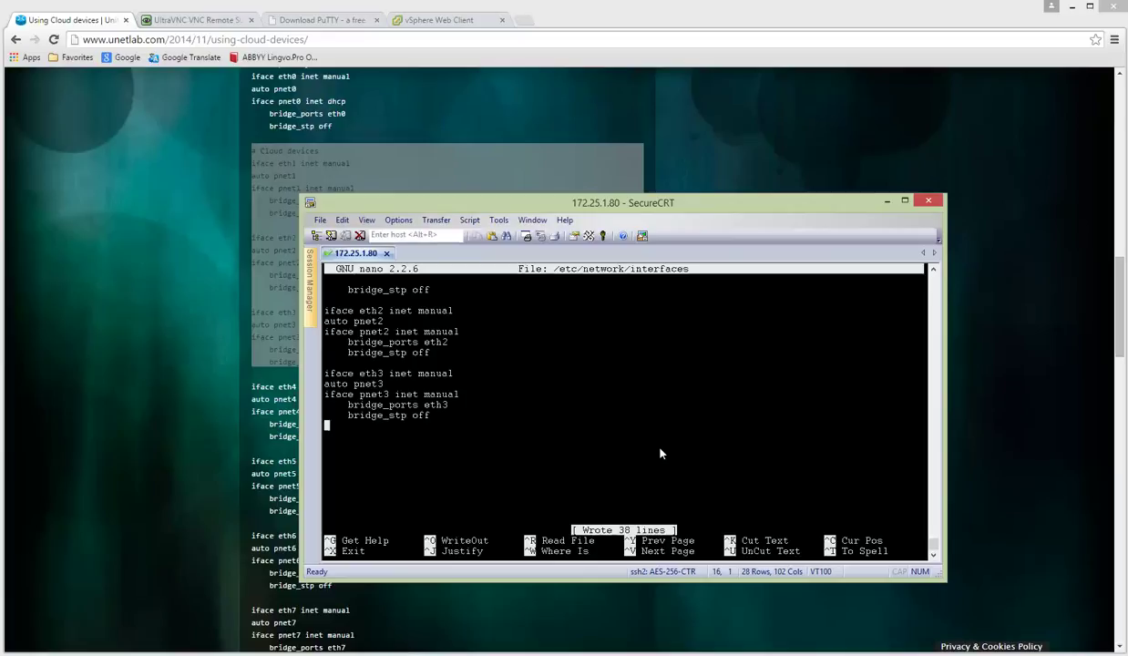
{"action": "key", "text": "ctrl+x"}
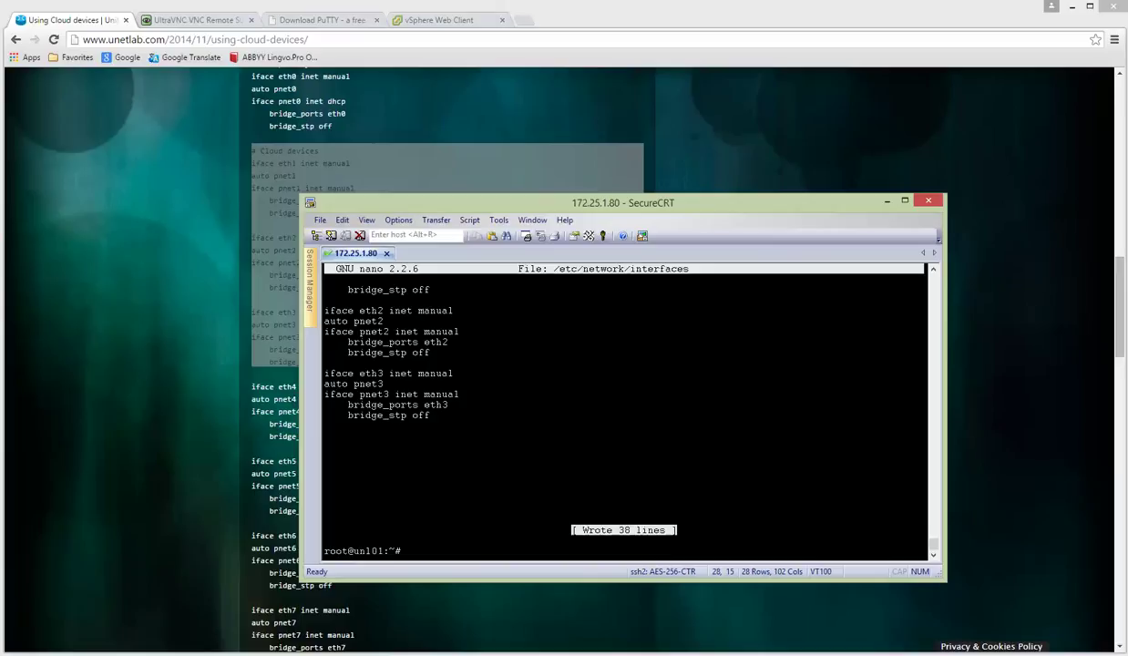
{"action": "key", "text": "alt+Tab"}
Power off the Unified Networking Lab VM, power it back on, and view its console.
{"action": "right_click", "coordinate": [231, 146]}
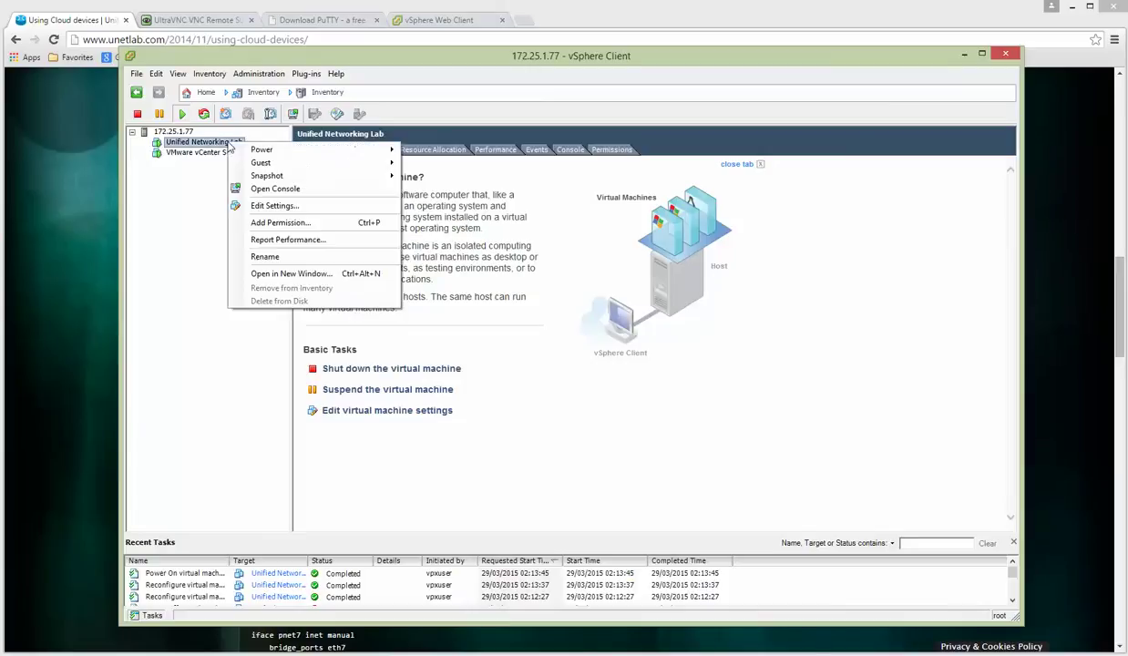
{"action": "mouse_move", "coordinate": [270, 150]}
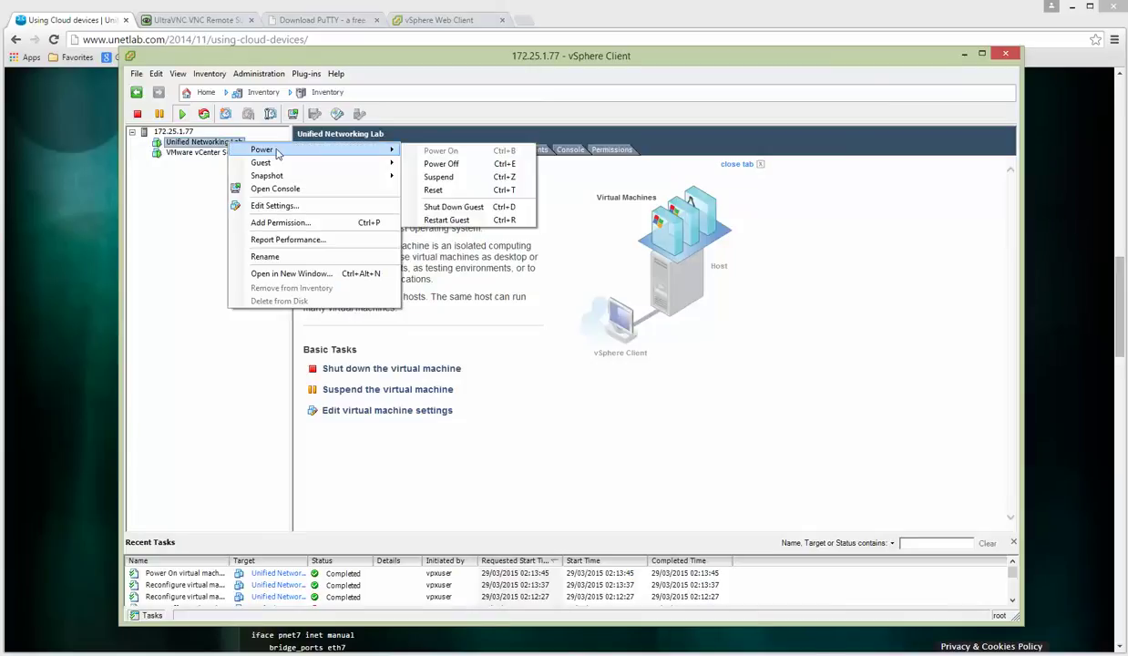
{"action": "left_click", "coordinate": [453, 164]}
{"action": "left_click", "coordinate": [636, 387]}
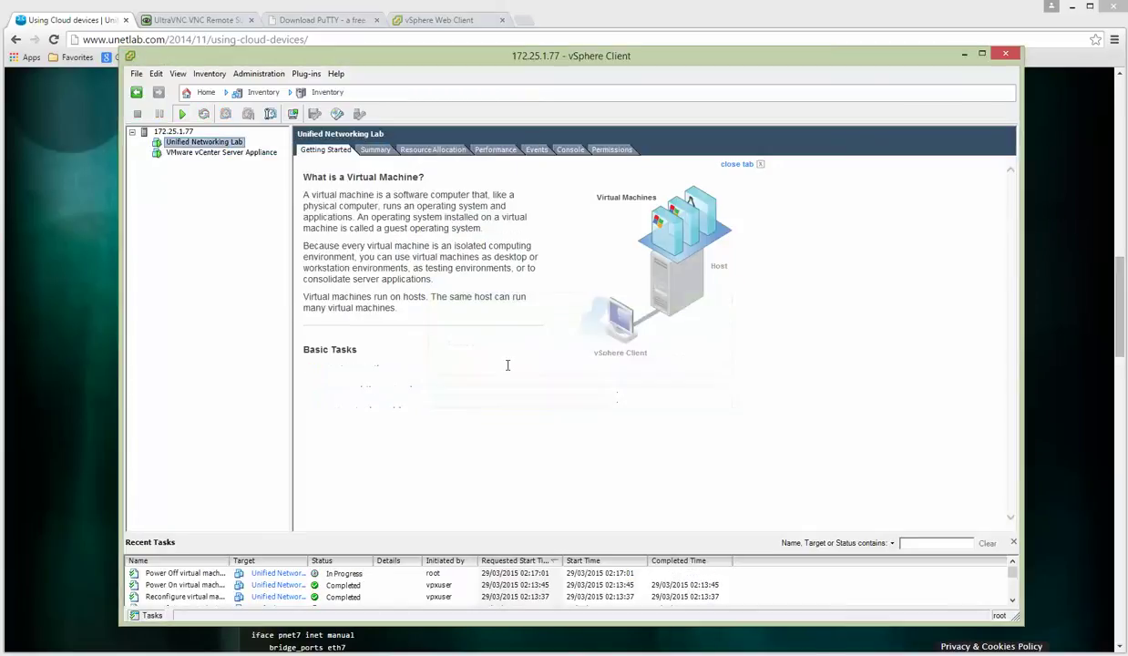
{"action": "left_click", "coordinate": [397, 368]}
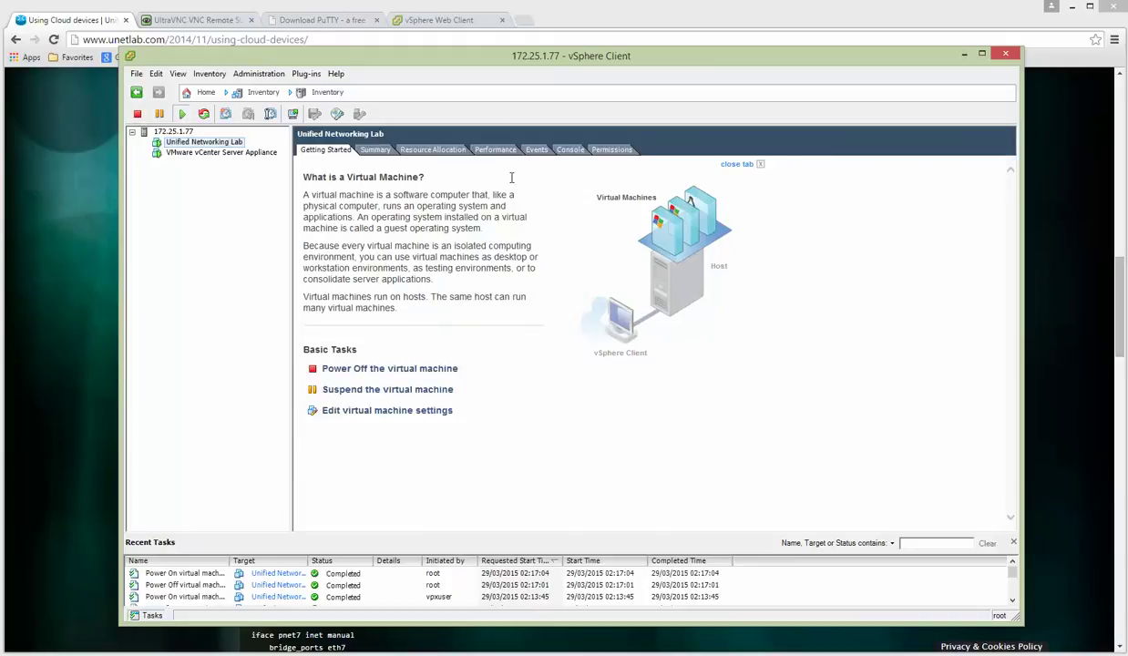
{"action": "left_click", "coordinate": [570, 149]}
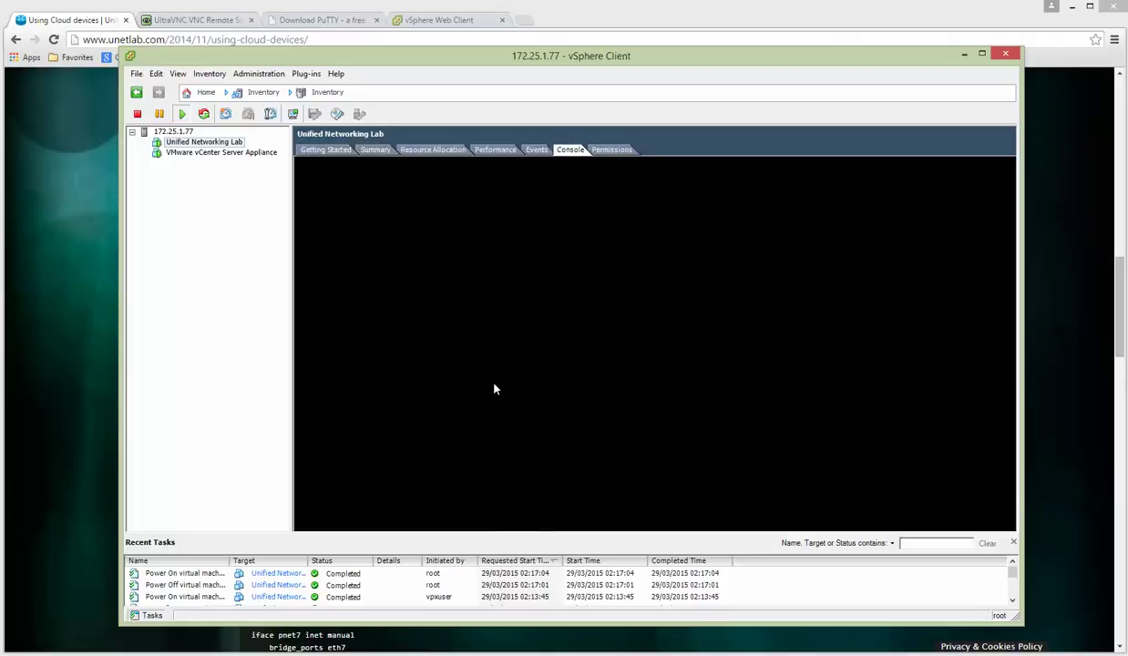
Inspect the Unified Networking Lab VM's CPU settings without saving, then view host 172.25.1.77's overview.
{"action": "left_click", "coordinate": [447, 24]}
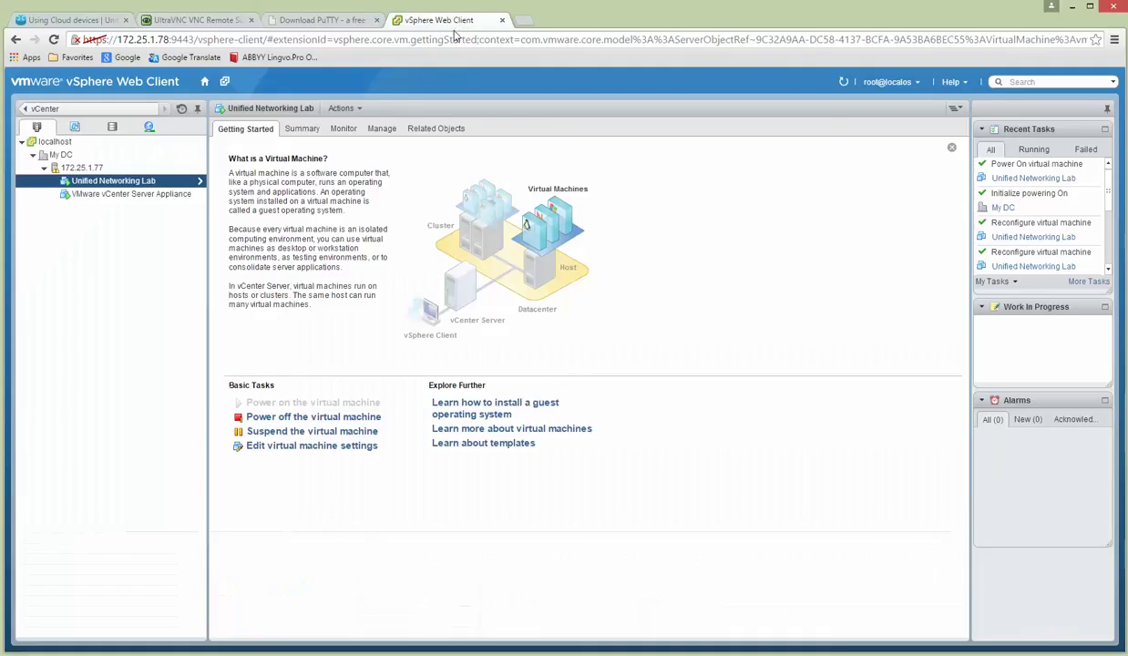
{"action": "left_click", "coordinate": [295, 449]}
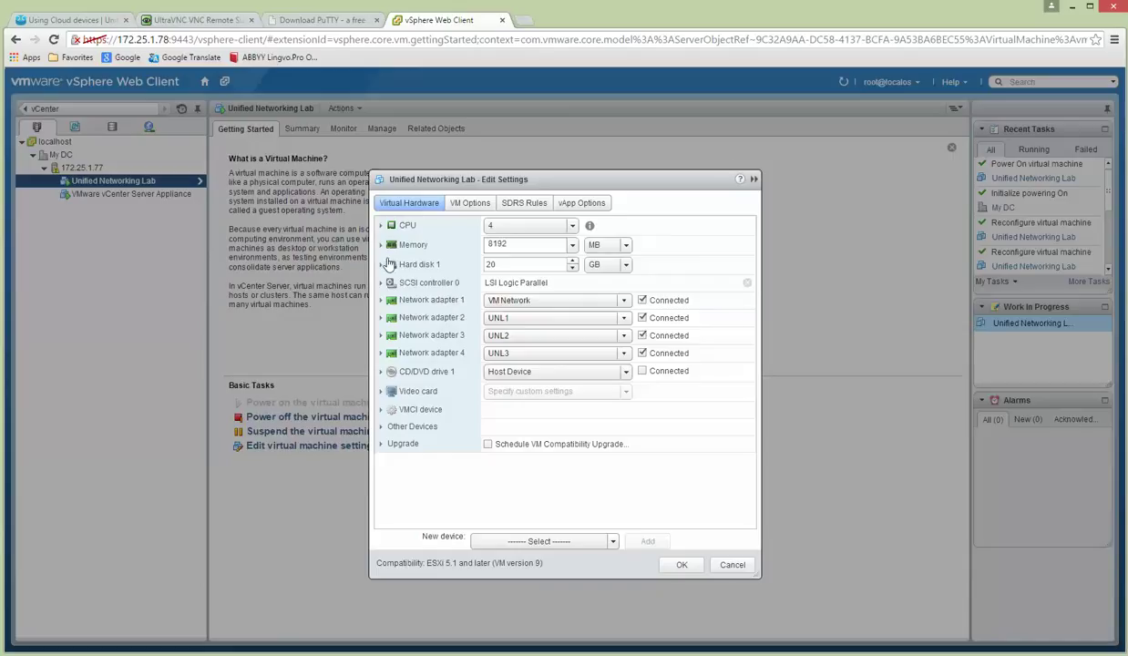
{"action": "left_click", "coordinate": [386, 226]}
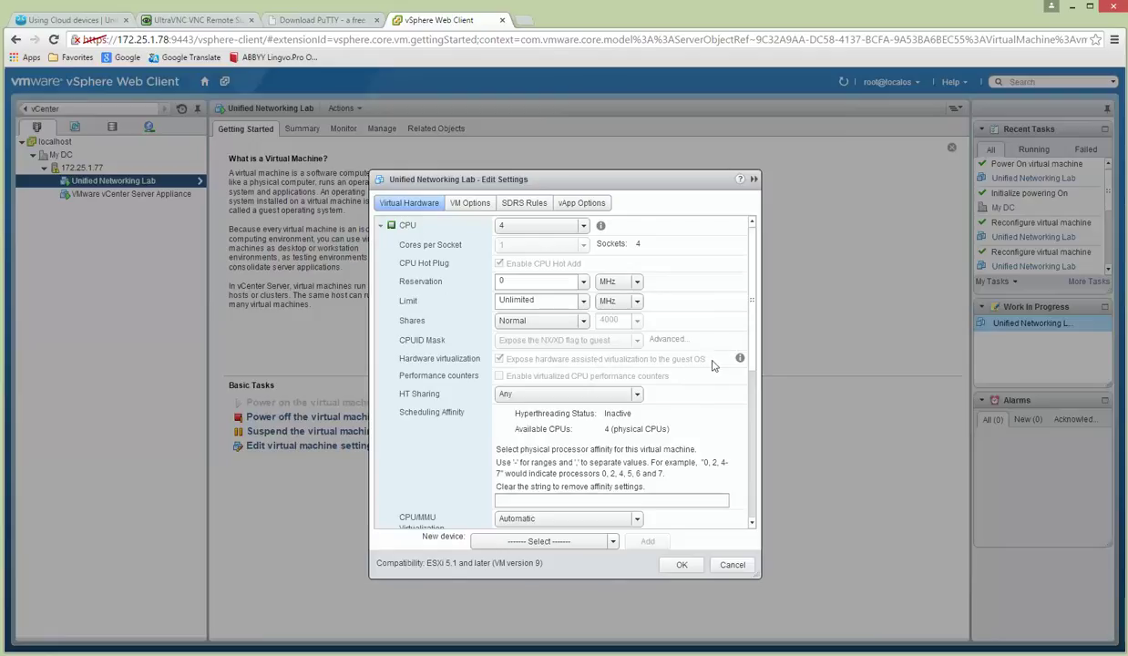
{"action": "left_click", "coordinate": [730, 566]}
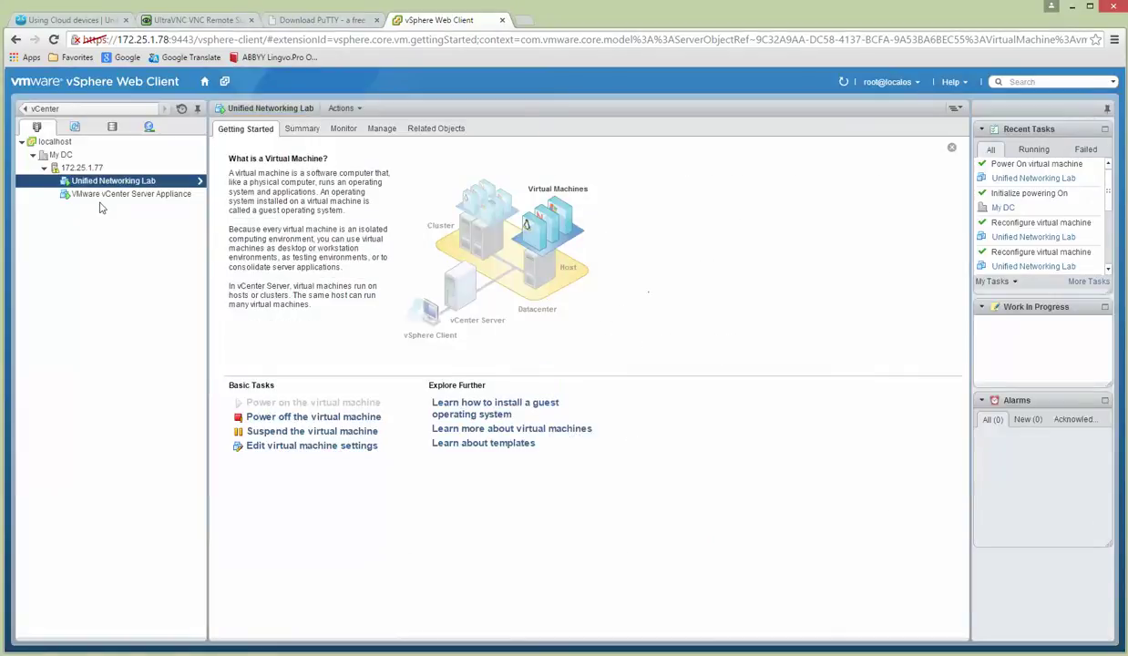
{"action": "left_click", "coordinate": [84, 168]}
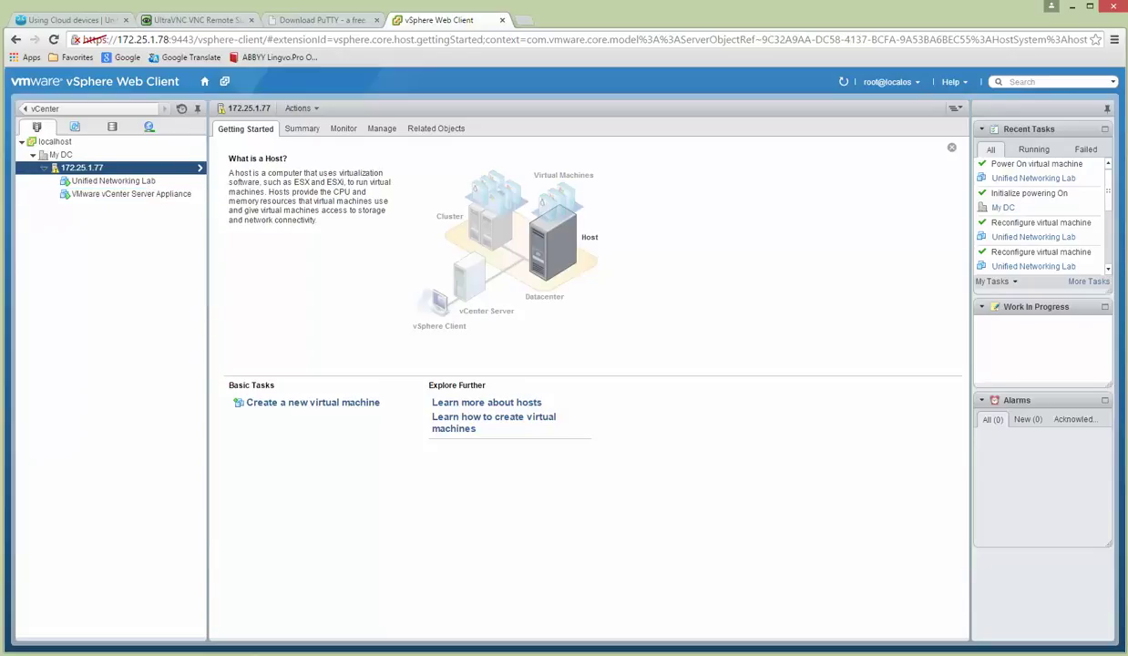
Load the UNetLab web interface at 172.25.1.80 in a new Chrome tab.
{"action": "key", "text": "alt+Tab"}
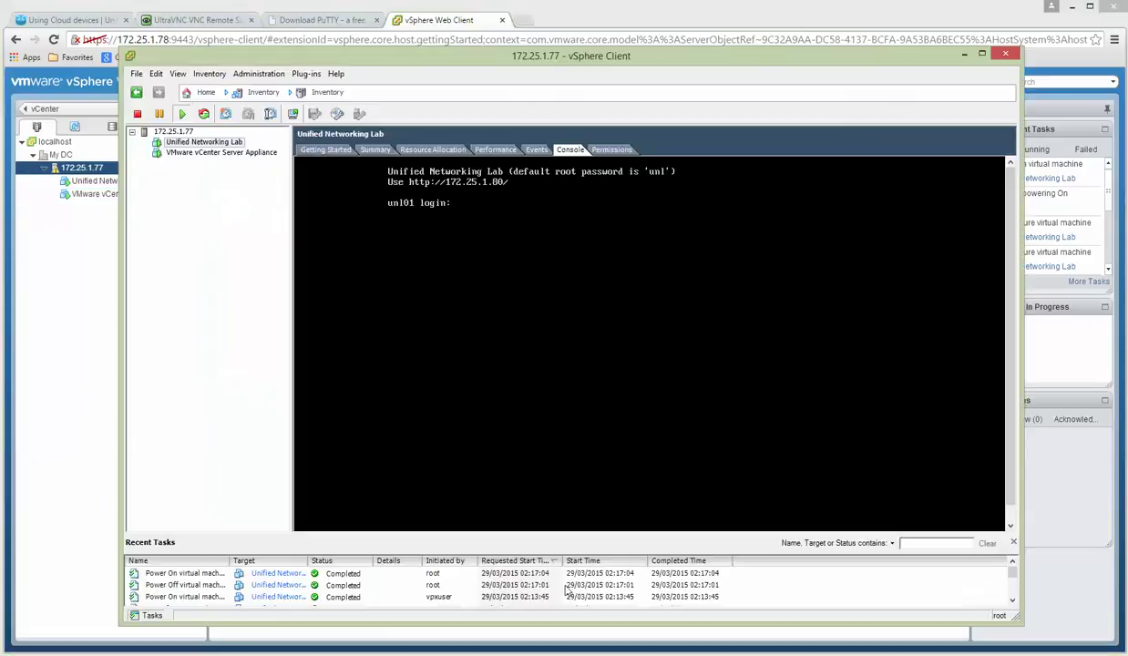
{"action": "left_click", "coordinate": [522, 22]}
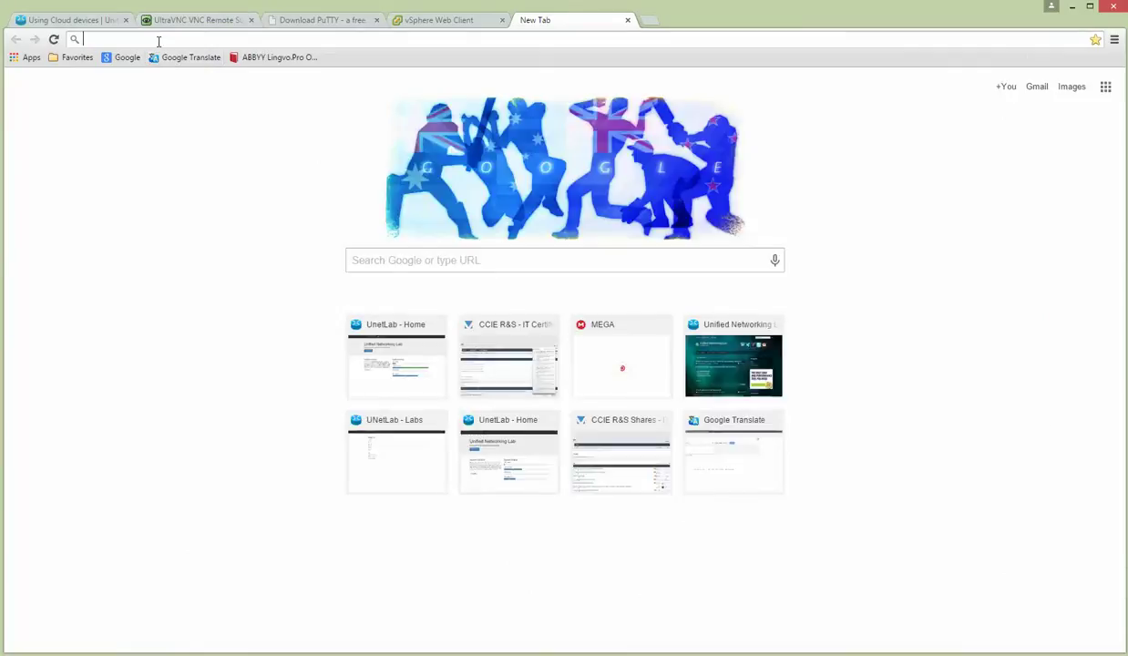
{"action": "type", "text": "172.25.1"}
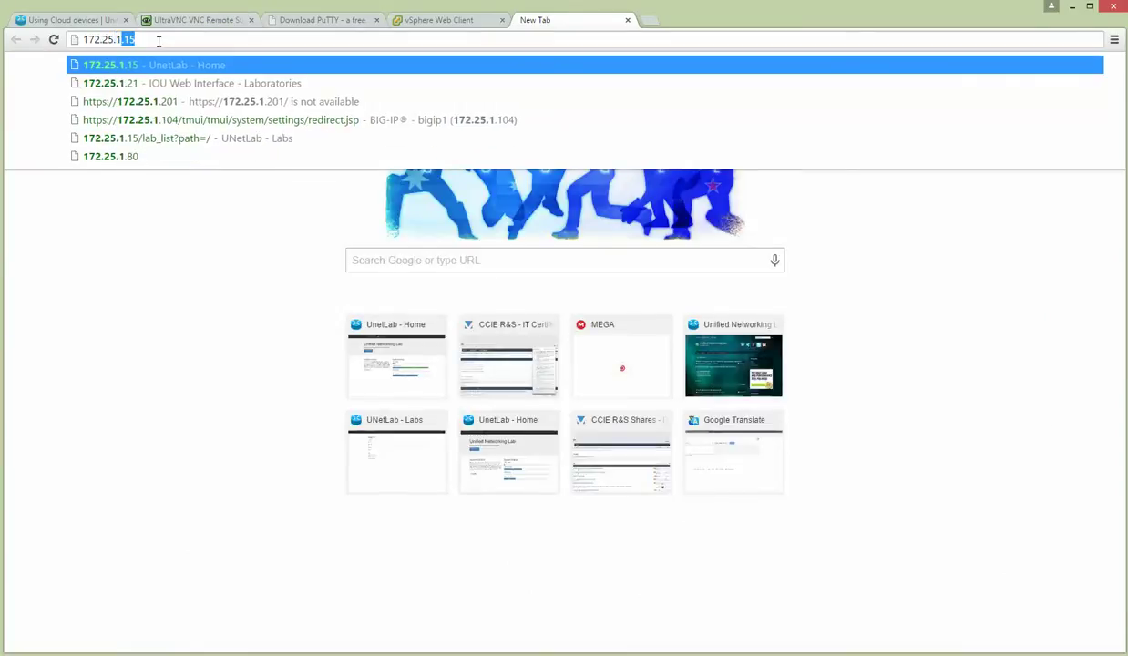
{"action": "type", "text": ".80"}
{"action": "key", "text": "Return"}
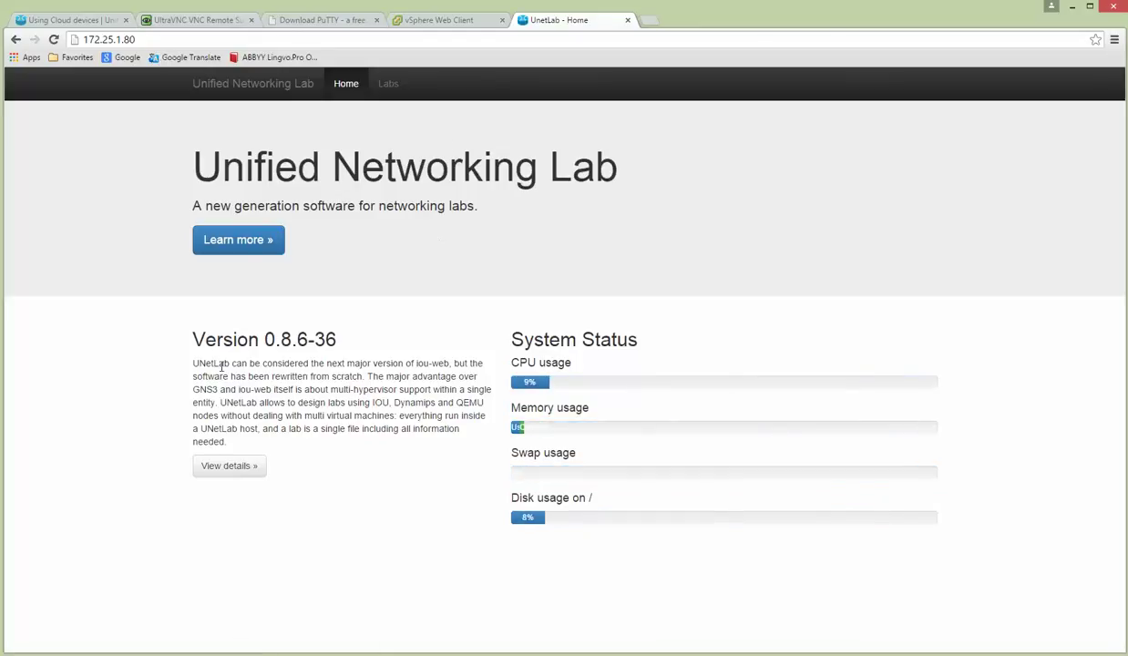
Highlight the Version 0.8.6-36 heading and its build number 36.
{"action": "left_click_drag", "start_coordinate": [194, 339], "coordinate": [380, 339]}
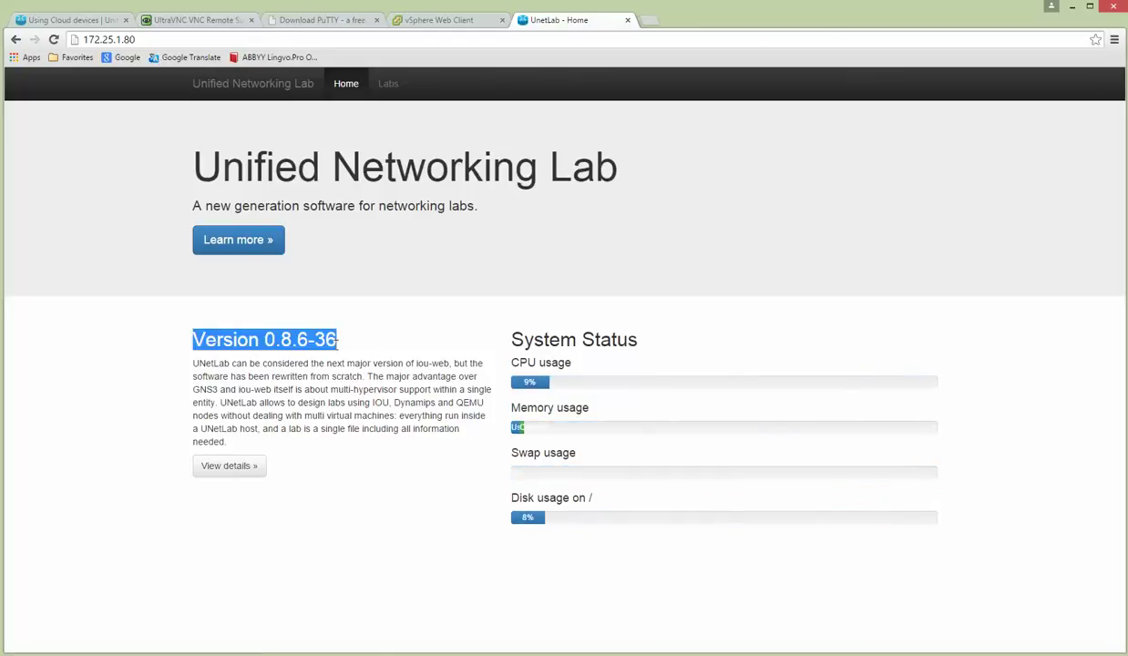
{"action": "left_click", "coordinate": [314, 339]}
{"action": "left_click_drag", "start_coordinate": [315, 339], "coordinate": [336, 340]}
{"action": "left_click", "coordinate": [331, 344]}
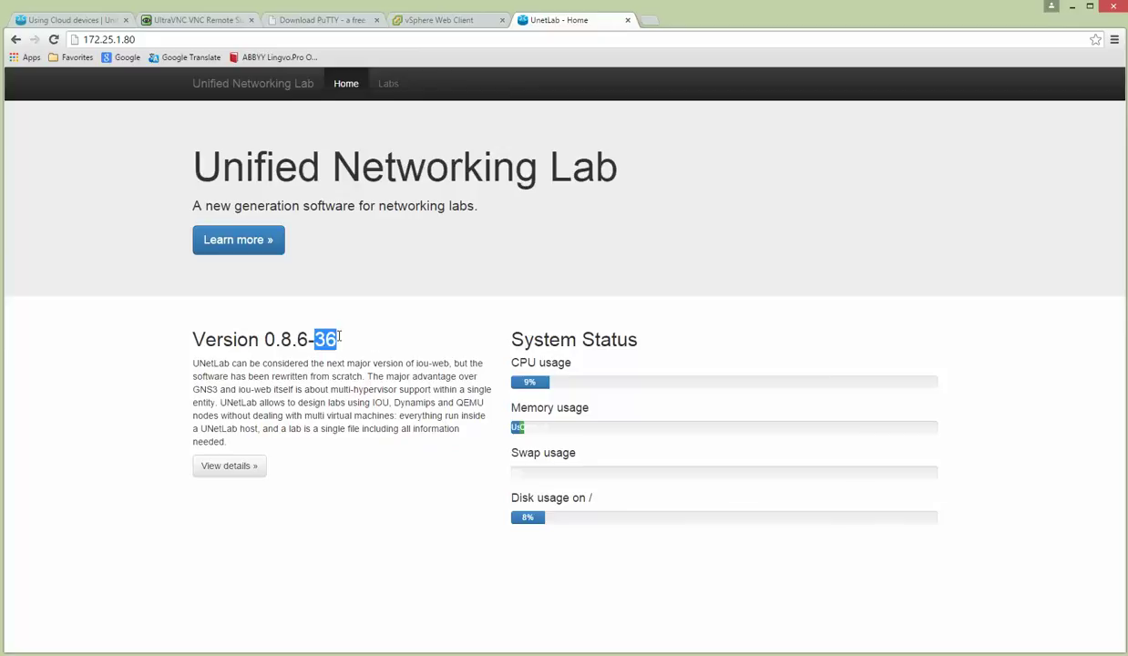
{"action": "left_click", "coordinate": [358, 350]}
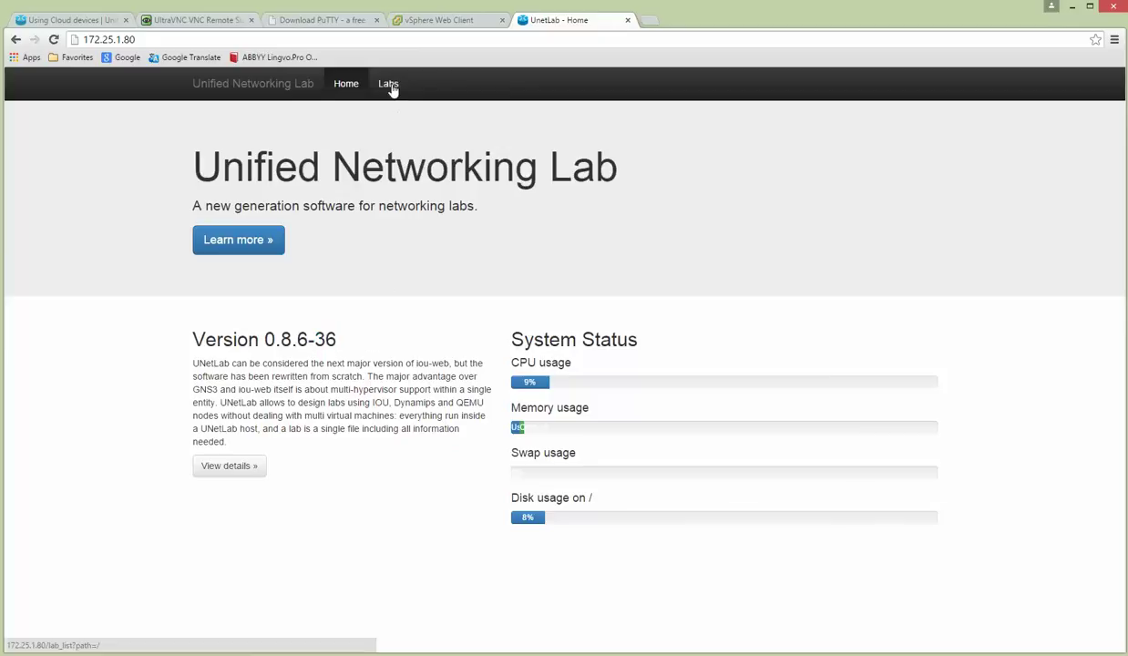
{"action": "left_click_drag", "start_coordinate": [194, 341], "coordinate": [350, 339]}
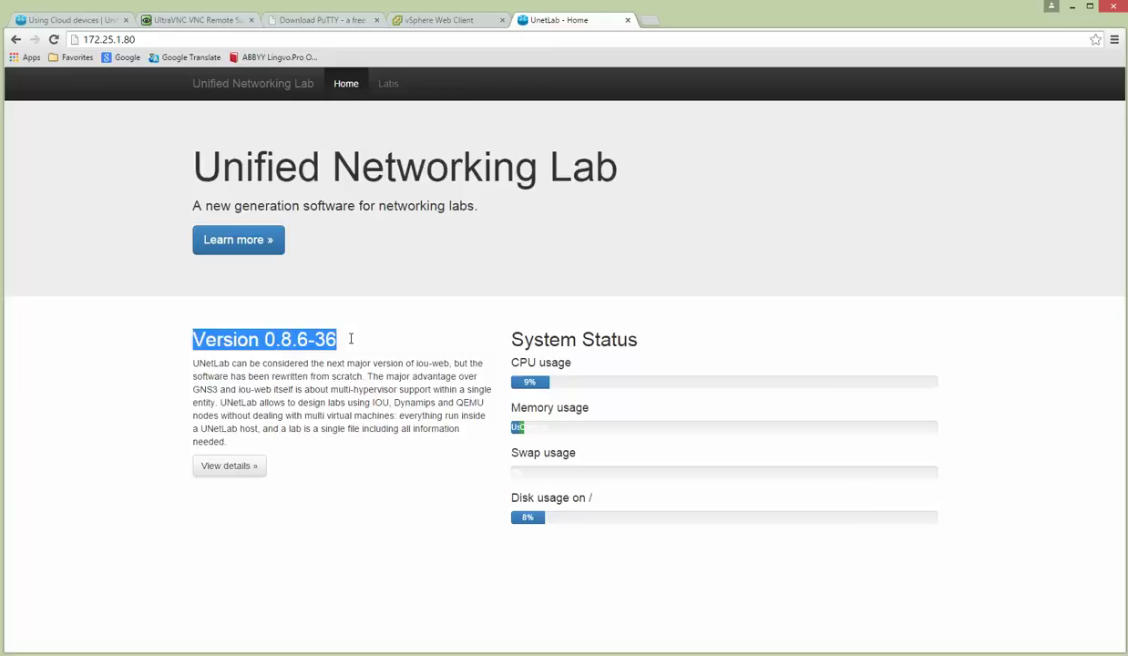
Go back three pages to unetlab.com and highlight the 'UNetLab 0.8.6-36 Released' headline.
{"action": "left_click", "coordinate": [65, 20]}
{"action": "left_click", "coordinate": [15, 39]}
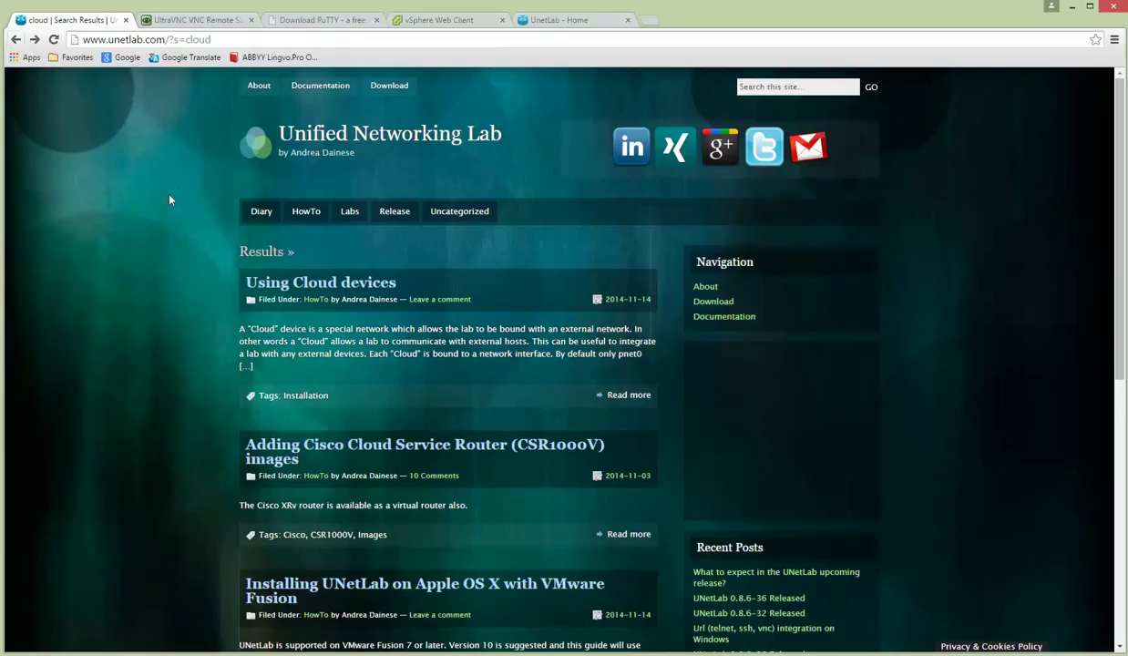
{"action": "left_click", "coordinate": [15, 40]}
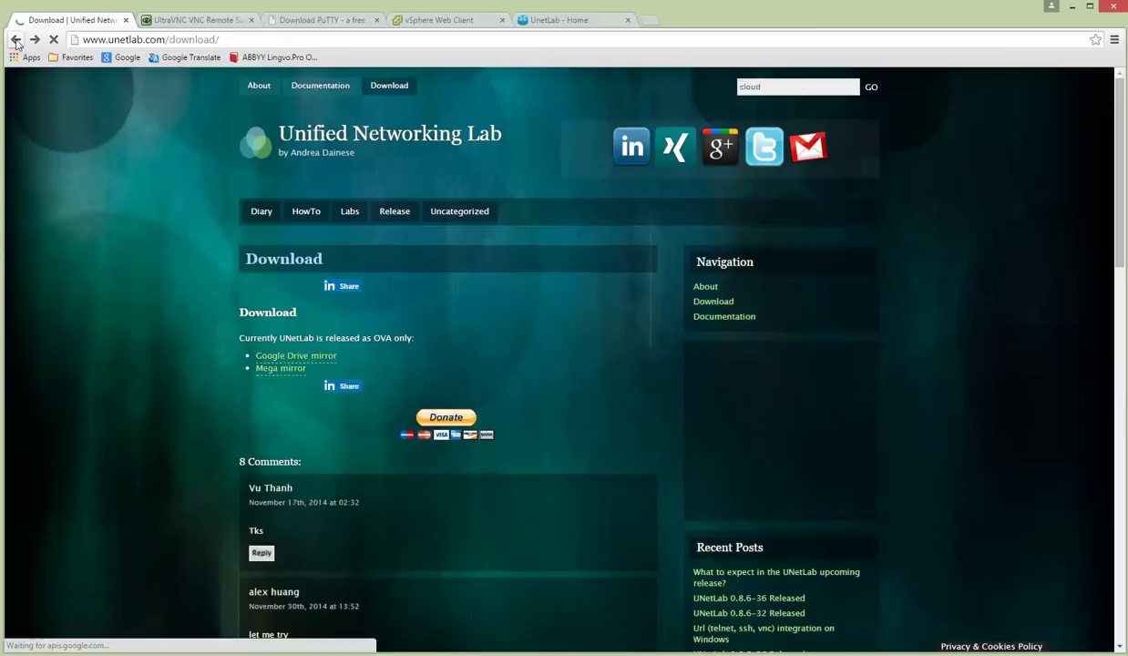
{"action": "left_click", "coordinate": [16, 39]}
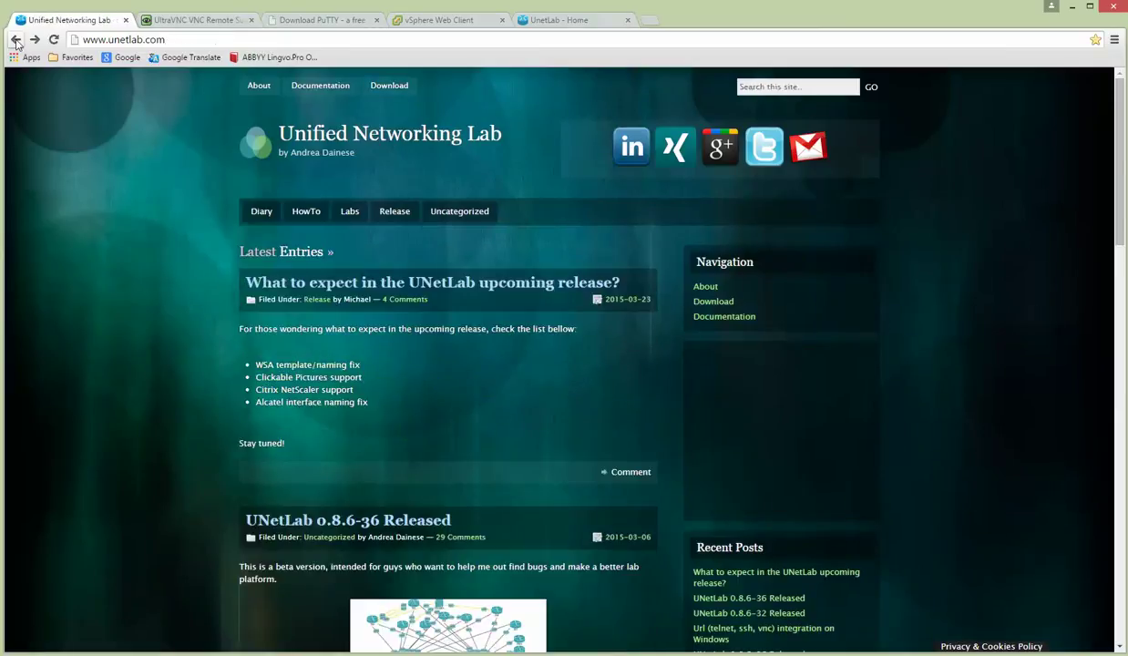
{"action": "scroll", "coordinate": [319, 356], "scroll_direction": "down", "scroll_amount": 2}
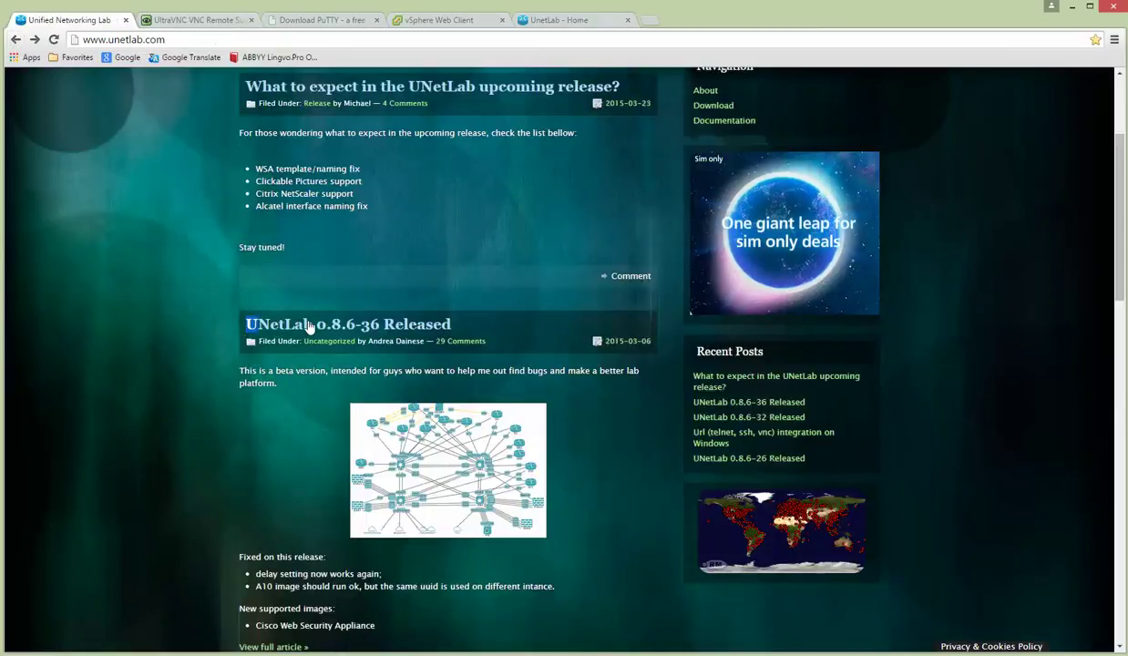
{"action": "left_click_drag", "start_coordinate": [310, 326], "coordinate": [468, 320]}
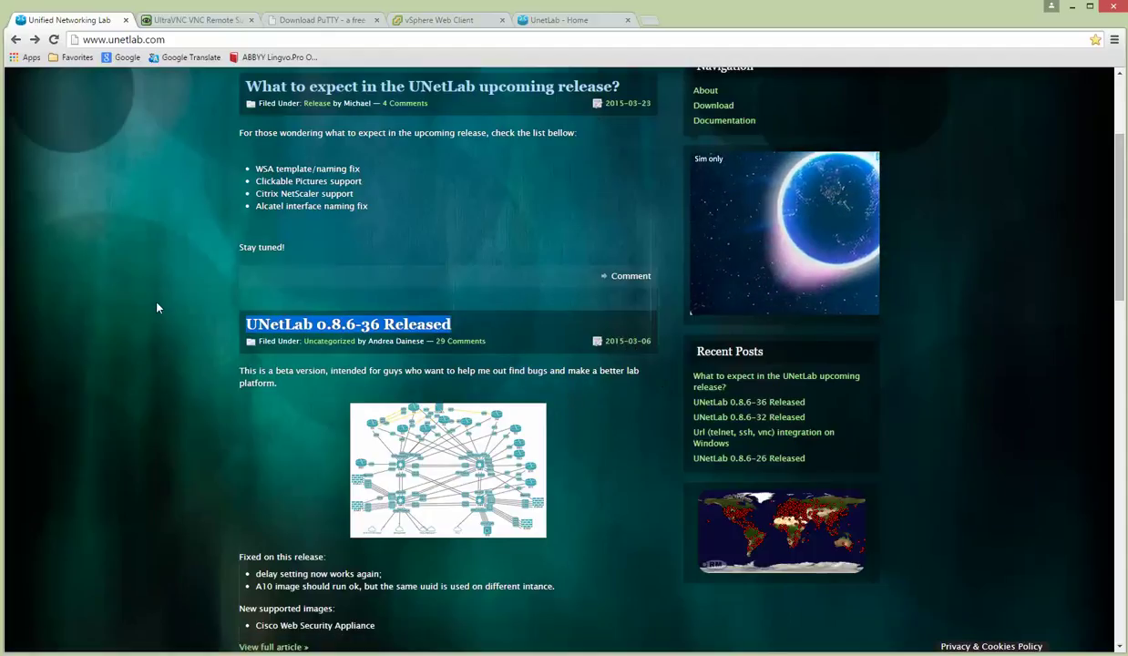
Review the Clickable Pictures support item, then return to the local UNetLab interface tab.
{"action": "scroll", "coordinate": [169, 310], "scroll_direction": "up", "scroll_amount": 1}
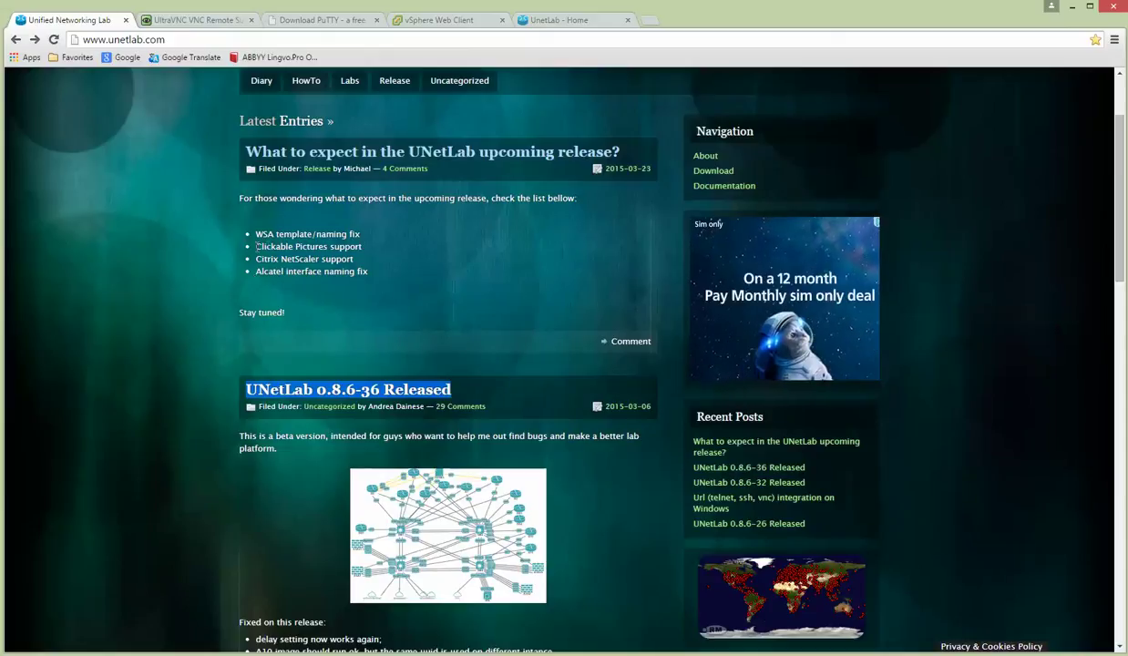
{"action": "left_click_drag", "start_coordinate": [257, 246], "coordinate": [363, 247]}
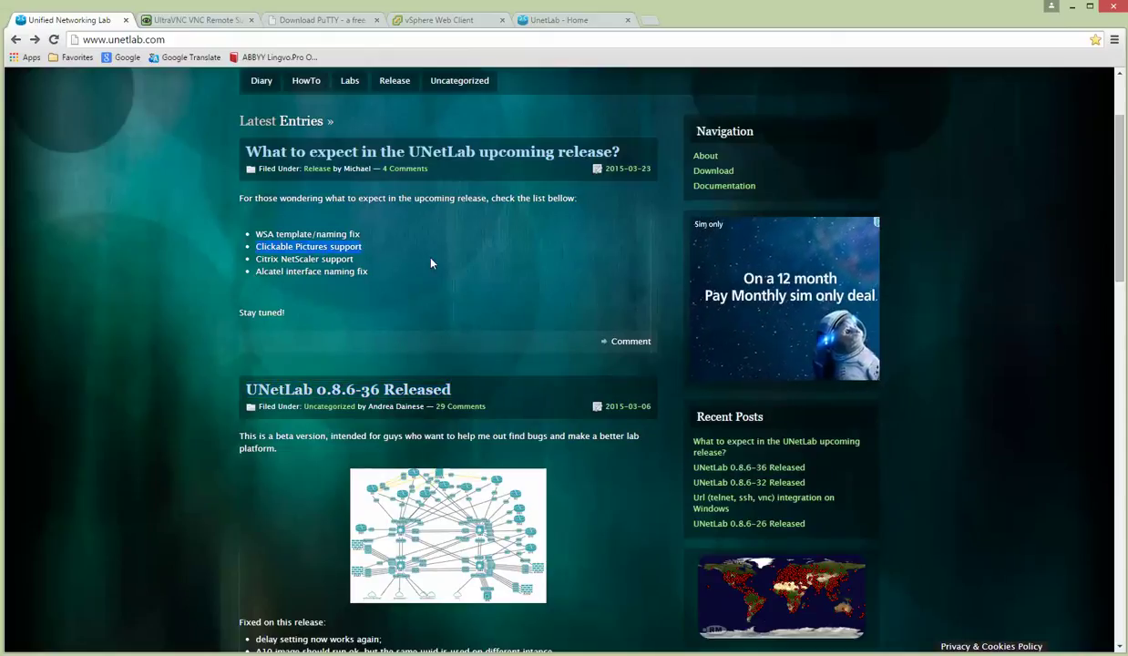
{"action": "left_click", "coordinate": [432, 263]}
{"action": "scroll", "coordinate": [463, 297], "scroll_direction": "up", "scroll_amount": 3}
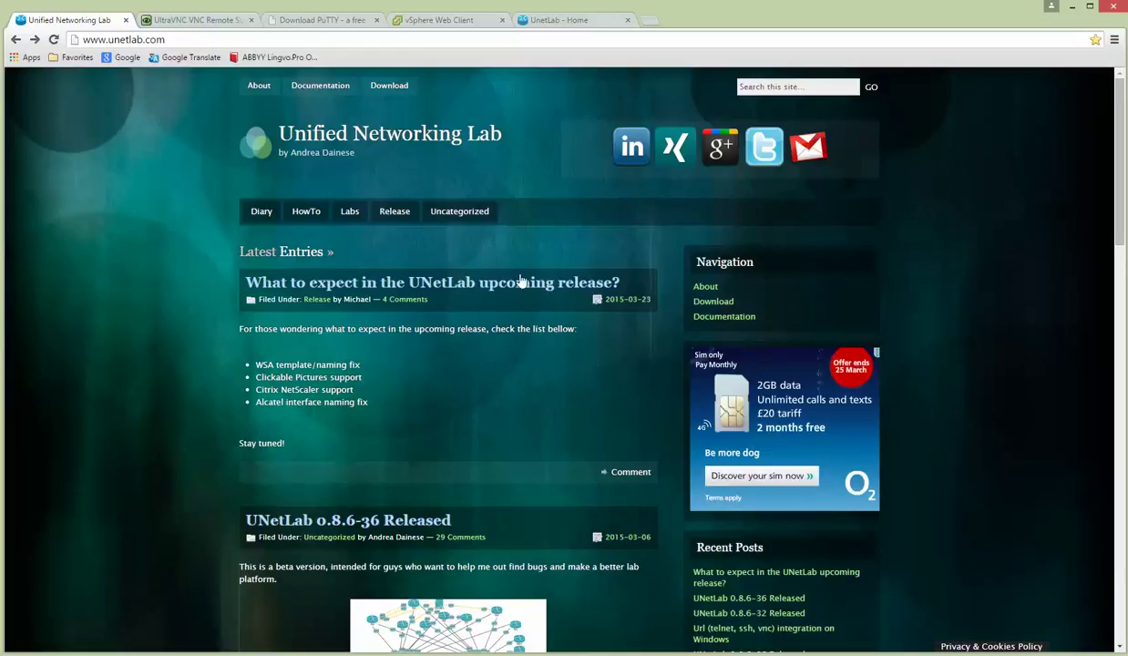
{"action": "left_click", "coordinate": [552, 20]}
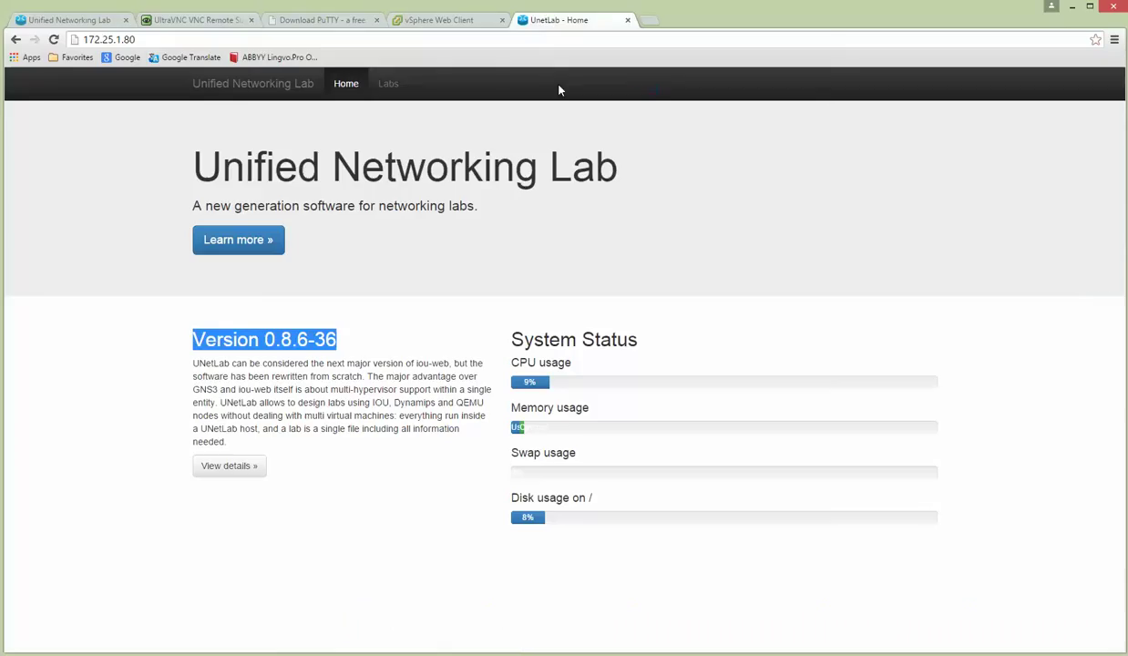
Create a lab named 'test' with version 1 and bring up its add-network form.
{"action": "left_click", "coordinate": [386, 85]}
{"action": "left_click", "coordinate": [439, 84]}
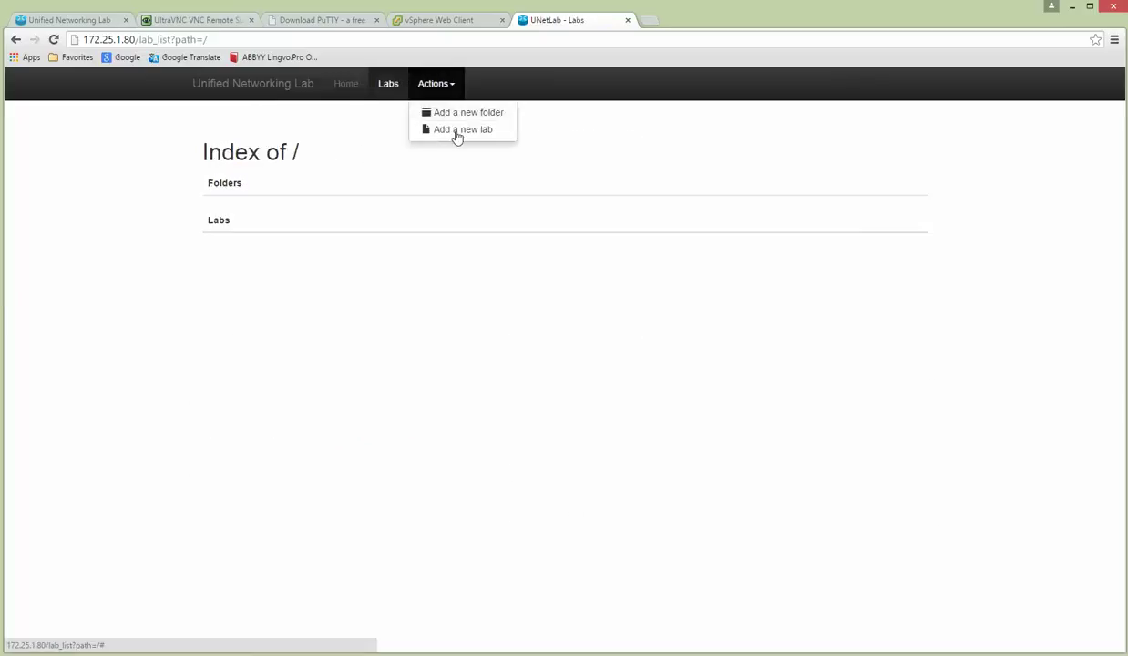
{"action": "left_click", "coordinate": [457, 129]}
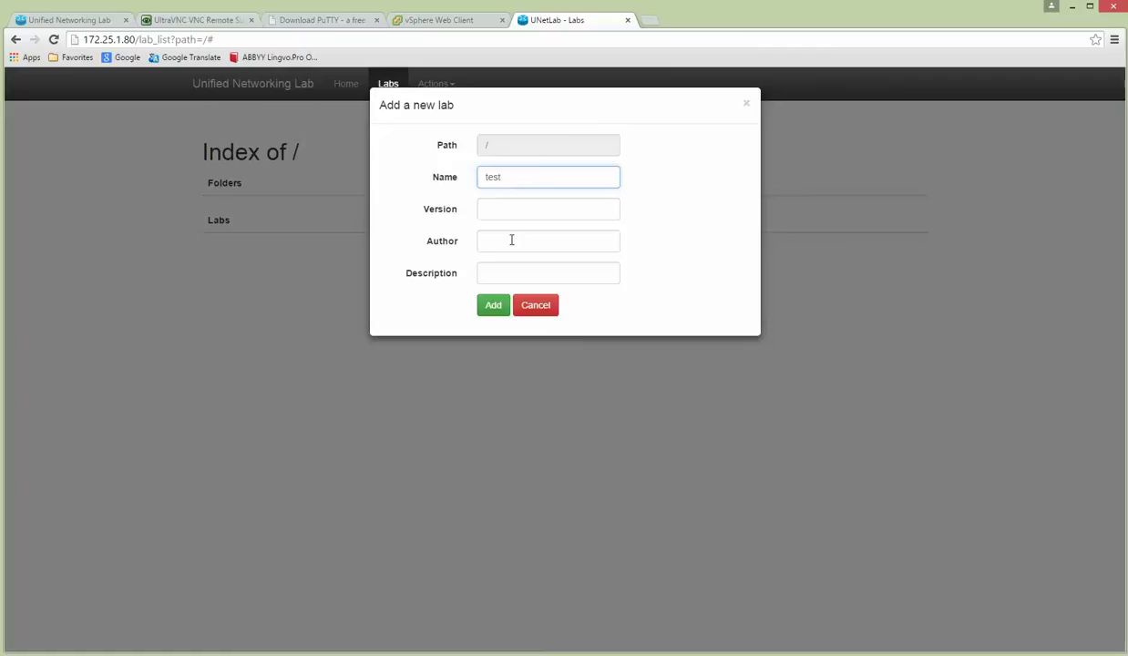
{"action": "left_click", "coordinate": [514, 212]}
{"action": "type", "text": "1"}
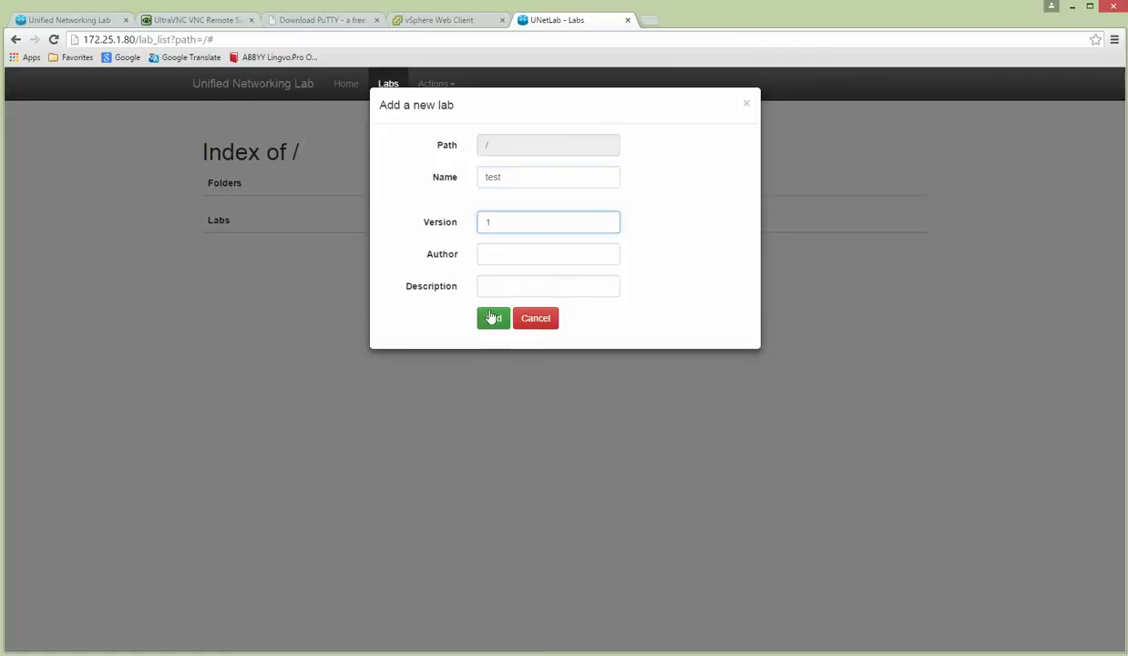
{"action": "left_click", "coordinate": [493, 317]}
{"action": "left_click", "coordinate": [492, 339]}
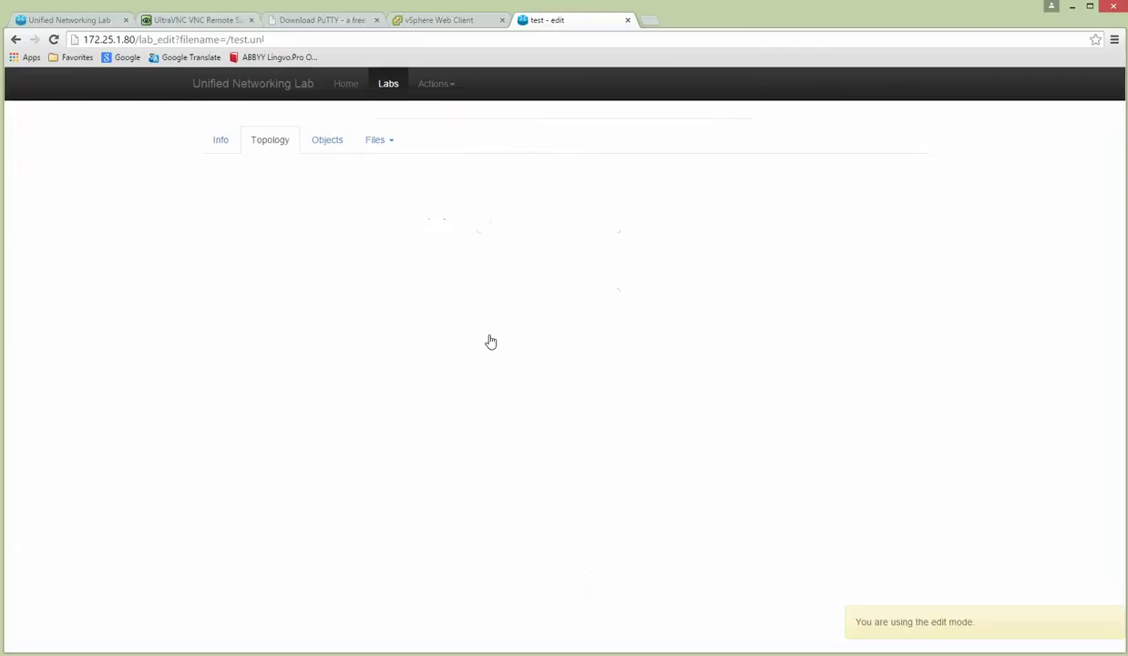
{"action": "left_click", "coordinate": [430, 84]}
{"action": "left_click", "coordinate": [448, 160]}
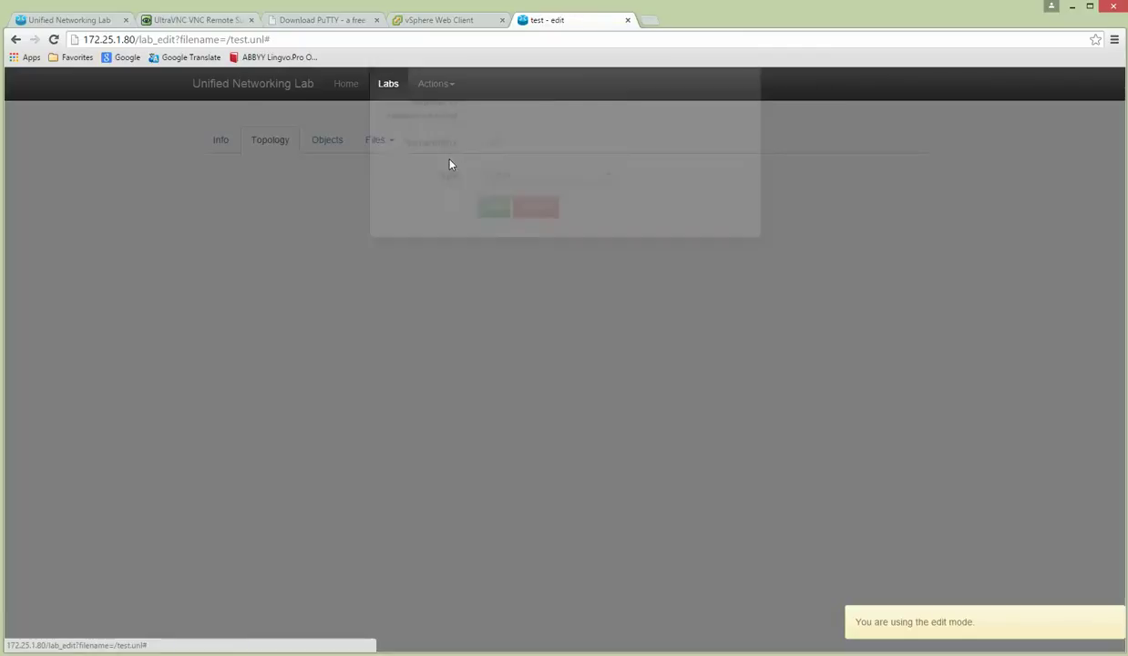
Review the bridge, ovs and pnet0–pnet3 network types, then cancel without adding a network.
{"action": "left_click", "coordinate": [526, 227]}
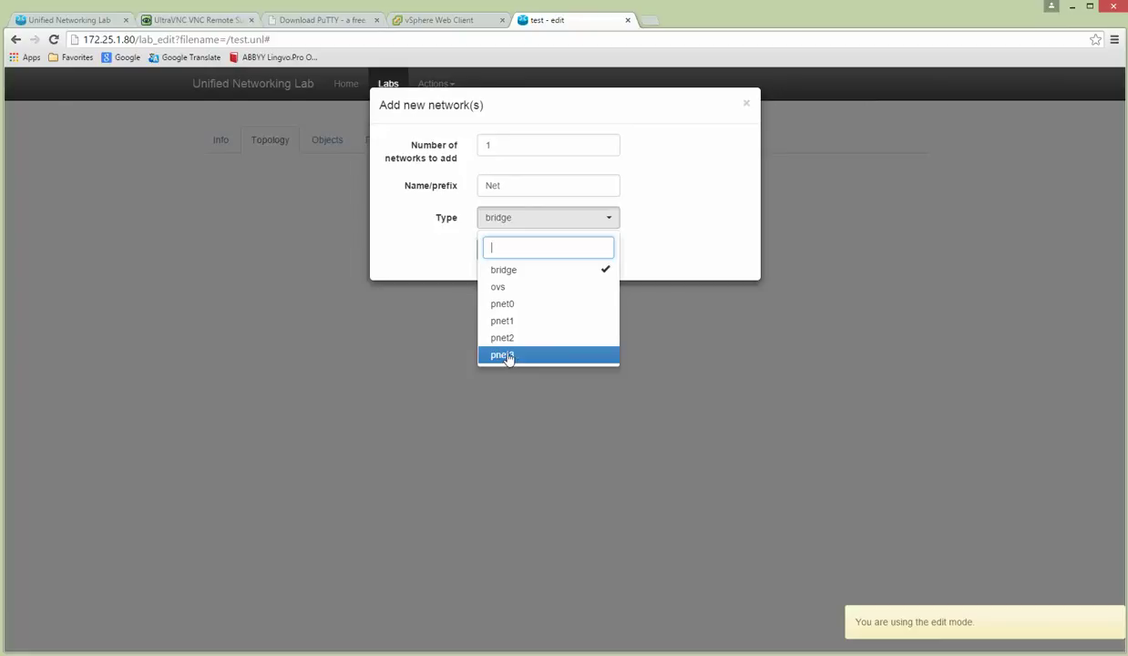
{"action": "left_click", "coordinate": [690, 189]}
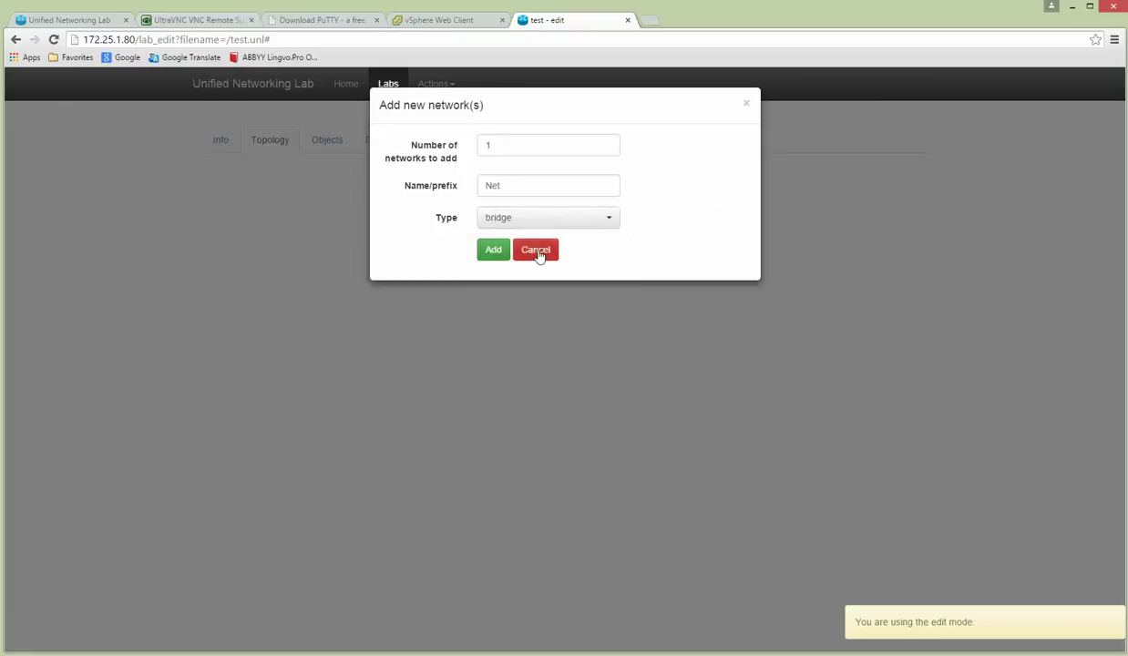
{"action": "left_click", "coordinate": [538, 252]}
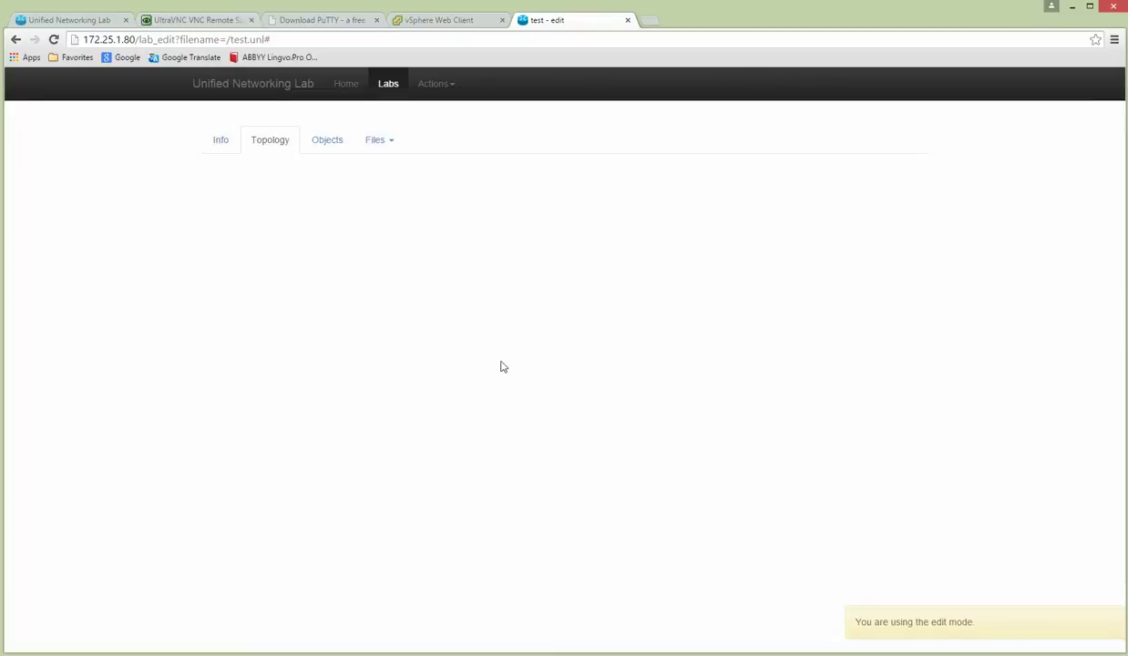